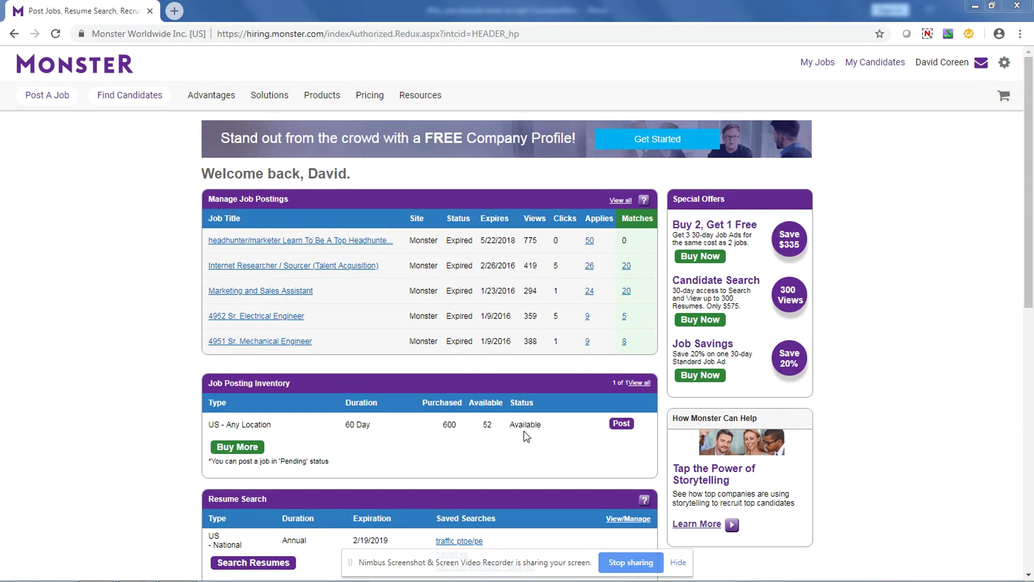
# Step: Switch to Word and read through the civil engineer position's location, project types, required experience, salary, benefits and licensing assistance
pyautogui.click(178, 569)
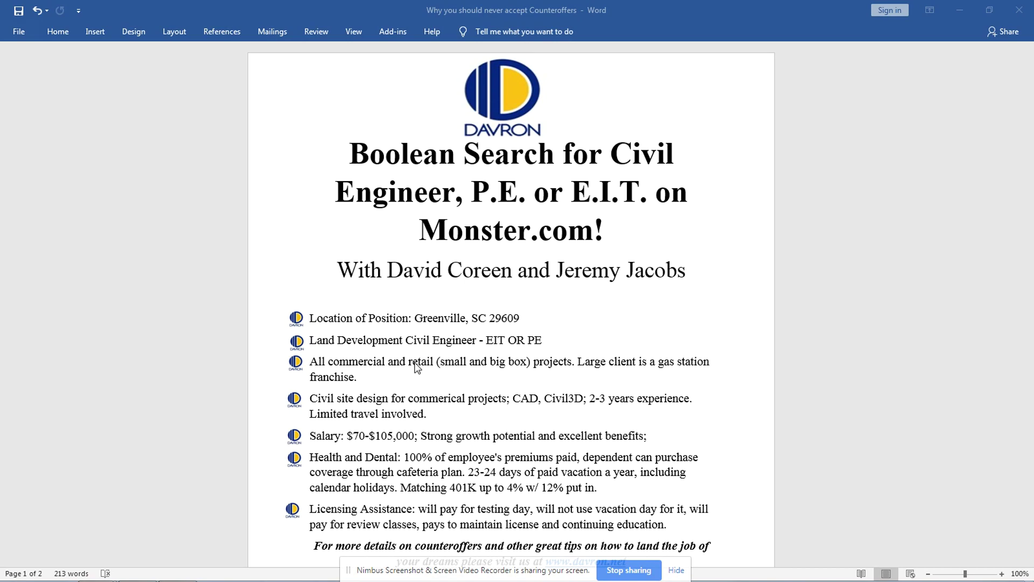
pyautogui.click(446, 364)
pyautogui.moveTo(468, 364); pyautogui.dragTo(527, 364)
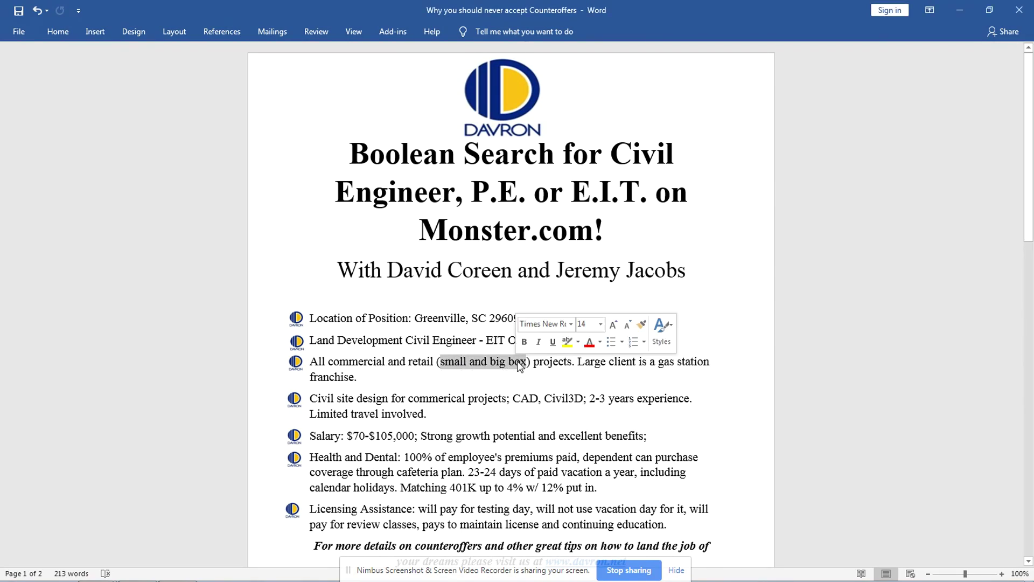
pyautogui.click(649, 370)
pyautogui.scroll(-1, 622, 369)
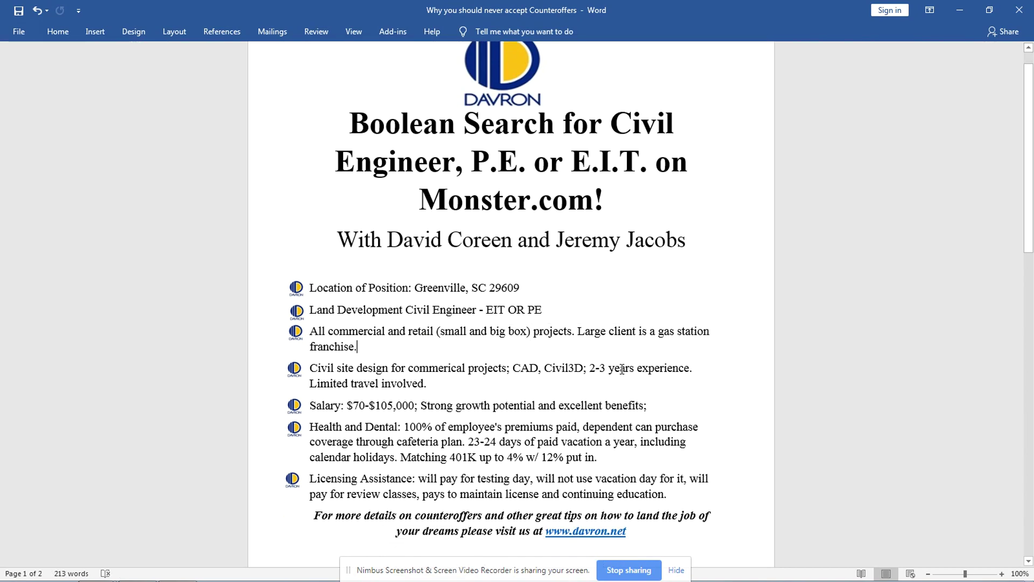
pyautogui.scroll(-1, 622, 370)
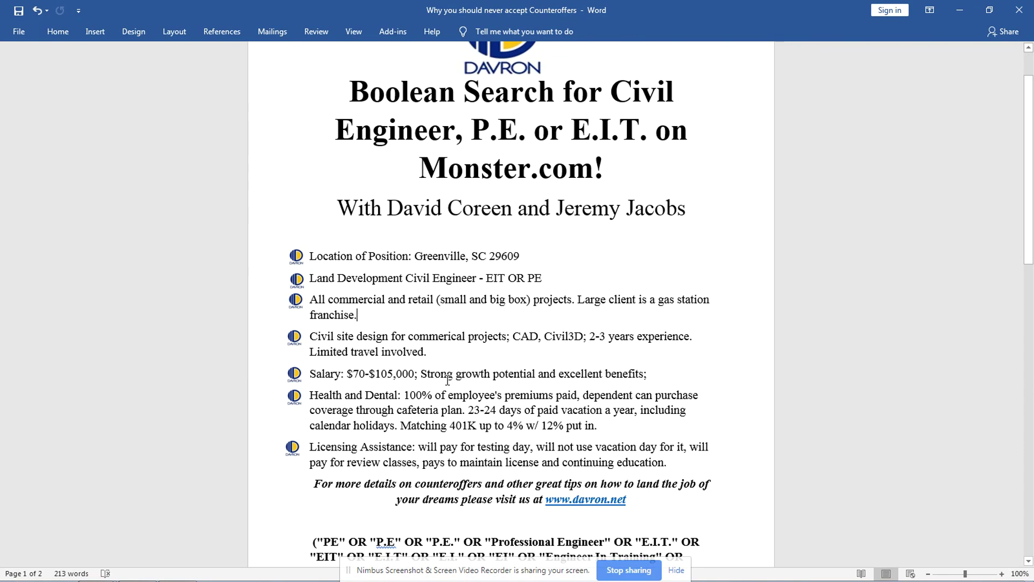
pyautogui.scroll(-1, 448, 378)
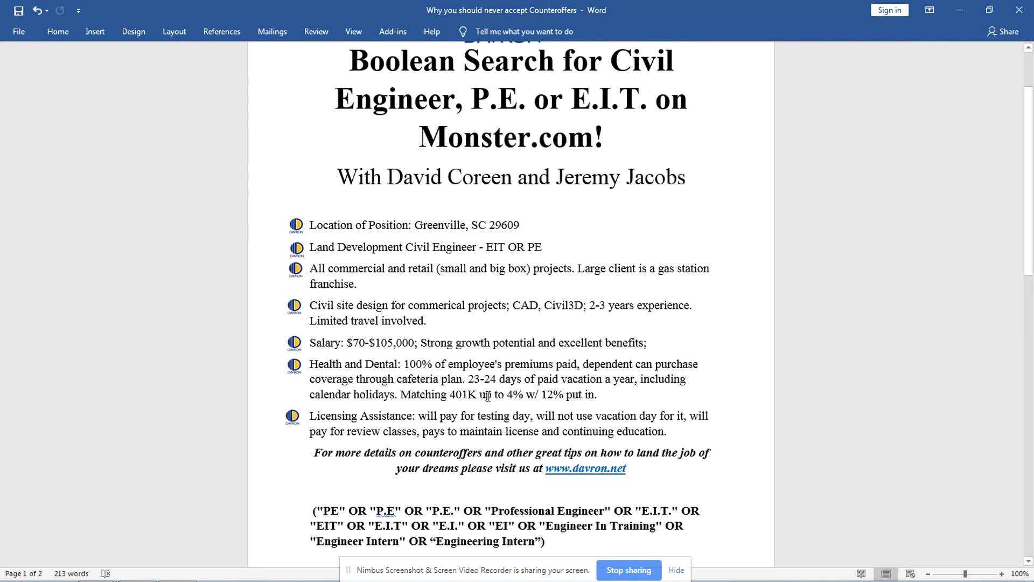
pyautogui.scroll(-1, 482, 404)
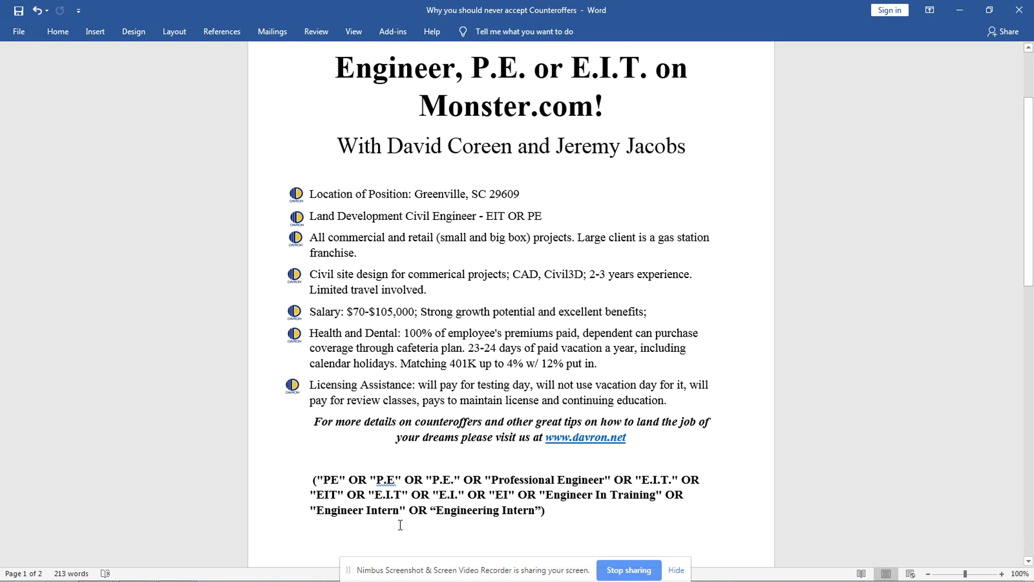
# Step: Copy the complete PE and EIT Boolean string, from "PE" through "Engineering Intern", below the job details
pyautogui.moveTo(547, 515); pyautogui.dragTo(336, 487)
pyautogui.rightClick(339, 485)
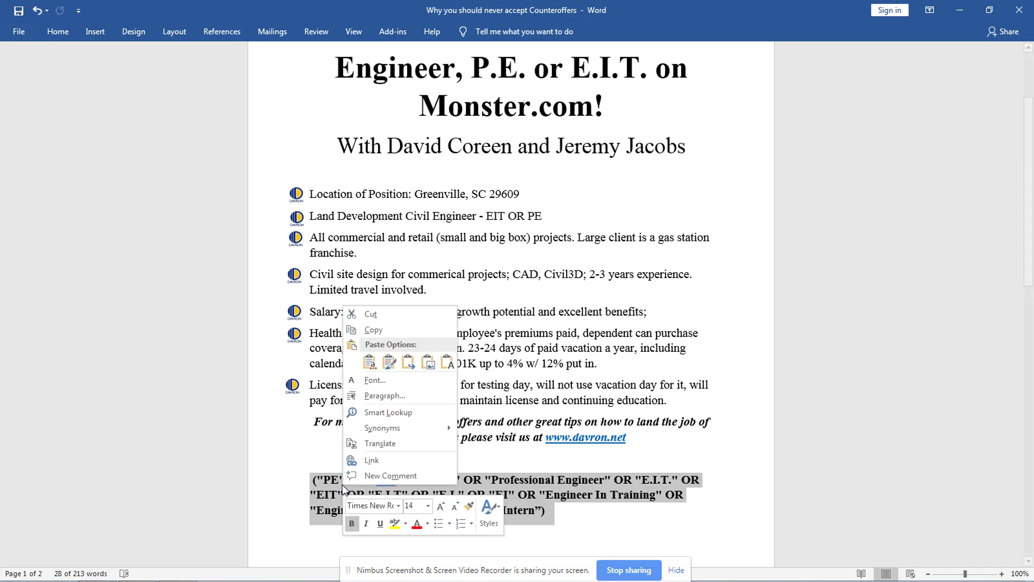
pyautogui.click(377, 330)
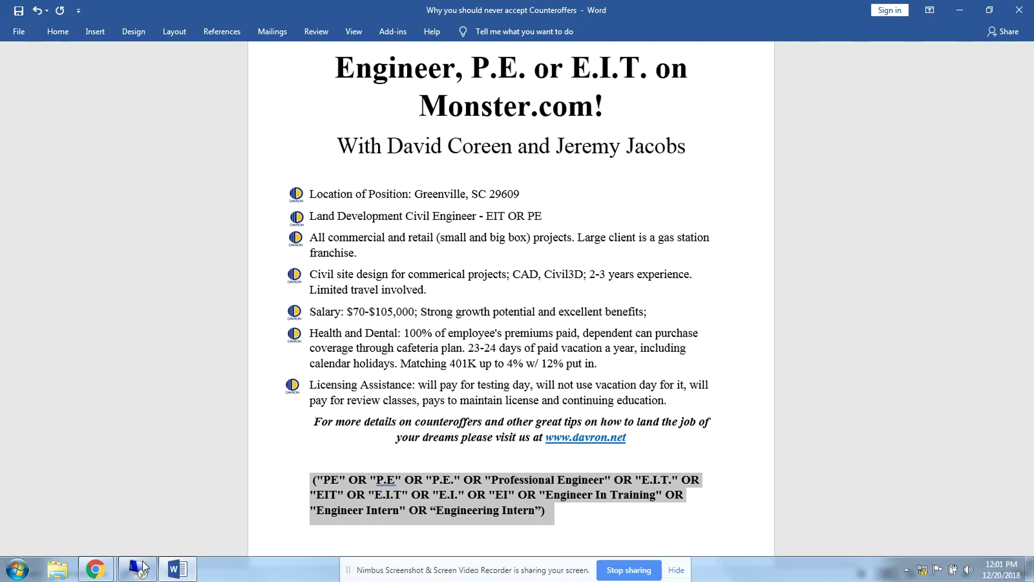
# Step: Switch to Chrome and open Monster's candidate search in its classic Resume Search version
pyautogui.moveTo(95, 568)
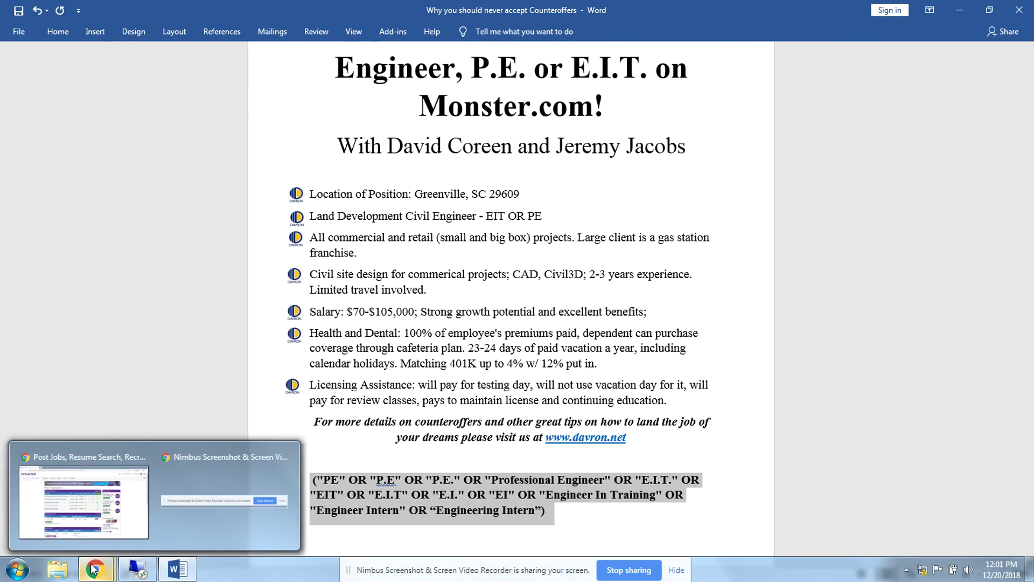
pyautogui.click(86, 522)
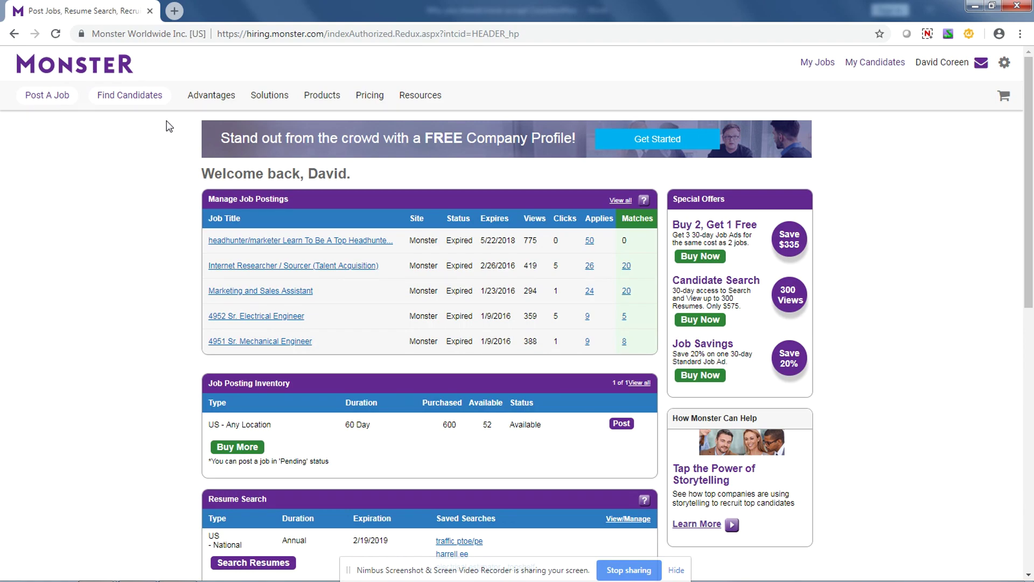
pyautogui.click(129, 96)
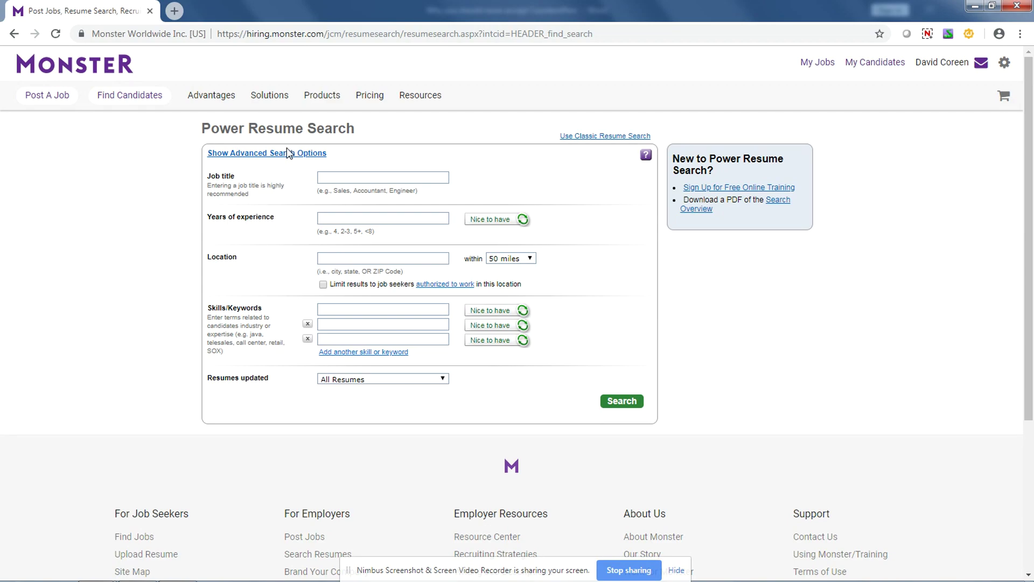
pyautogui.click(582, 141)
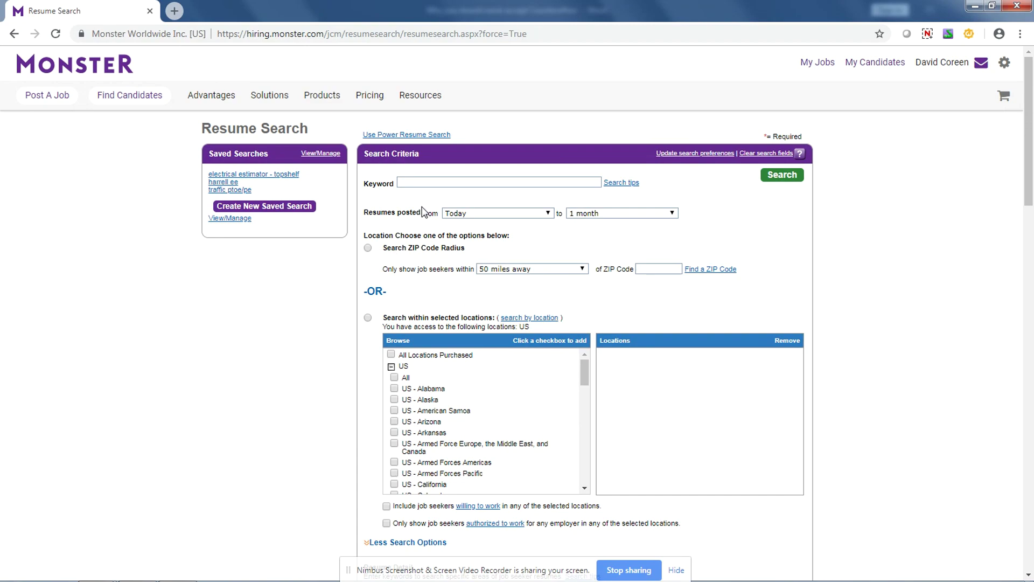
# Step: Paste the copied PE/EIT Boolean string as the keyword and extend the resume posting range from Today to All Resumes
pyautogui.scroll(-2, 327, 301)
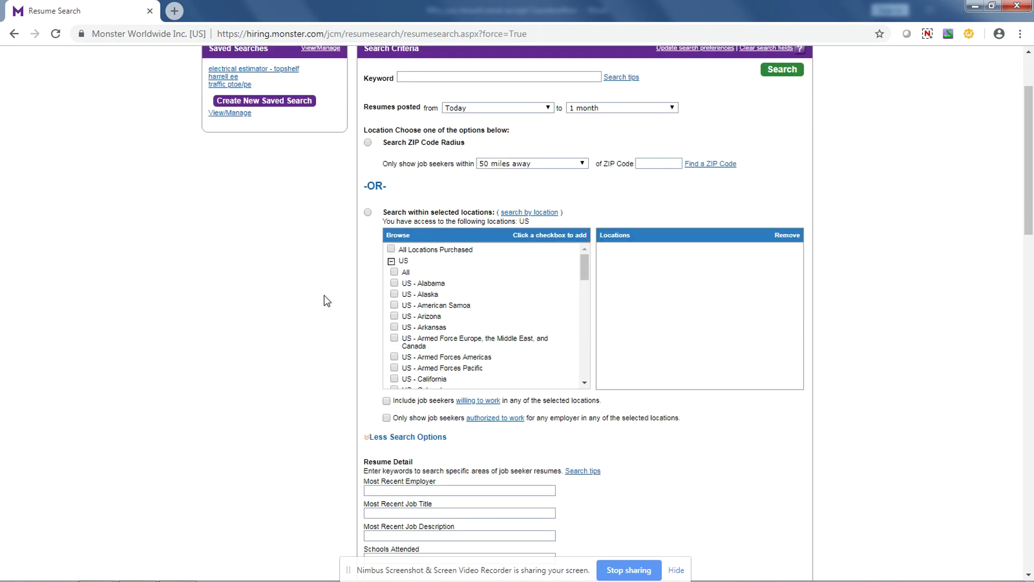
pyautogui.scroll(-3, 326, 301)
pyautogui.scroll(-5, 324, 300)
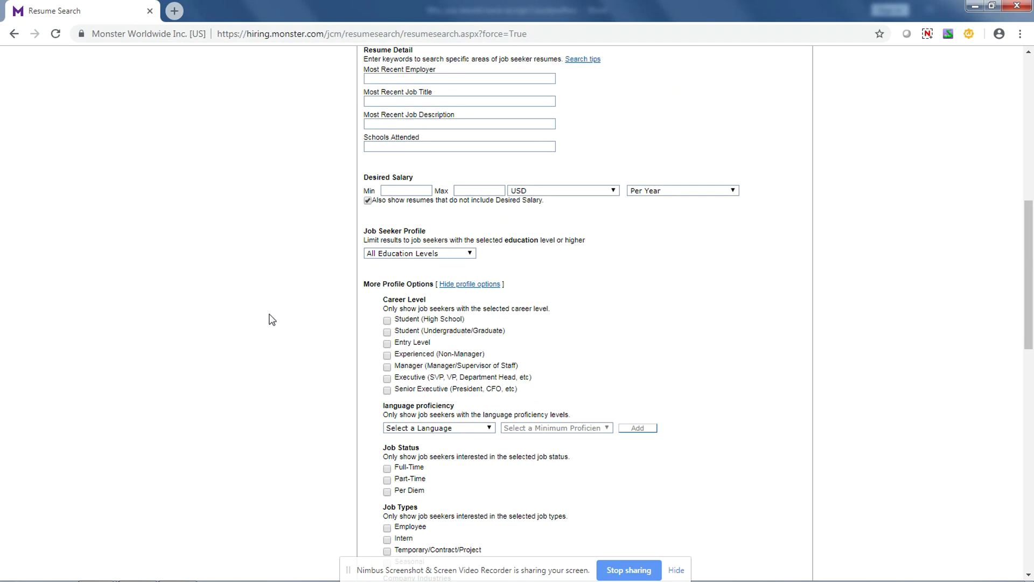
pyautogui.scroll(-5, 272, 319)
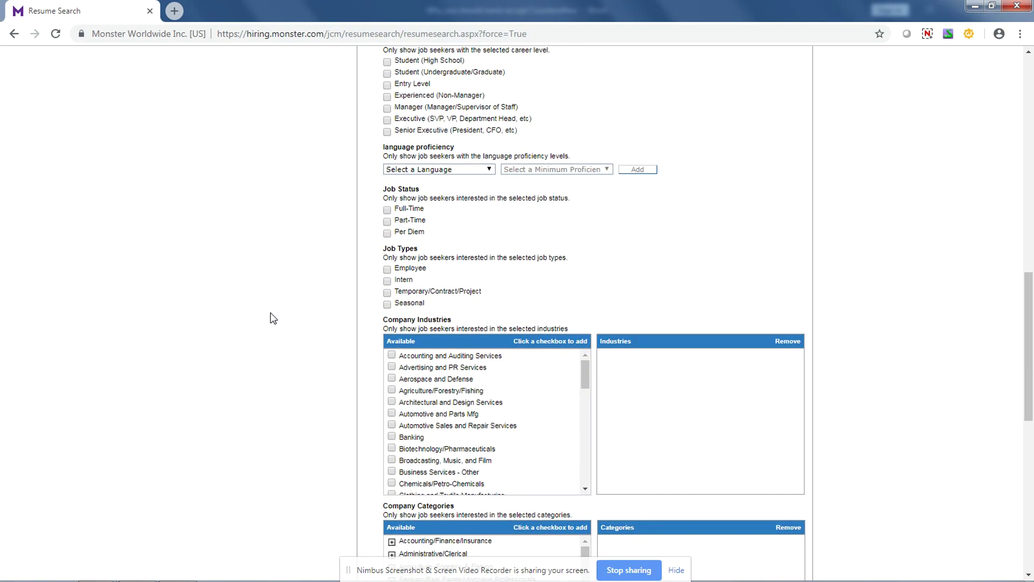
pyautogui.scroll(14, 271, 315)
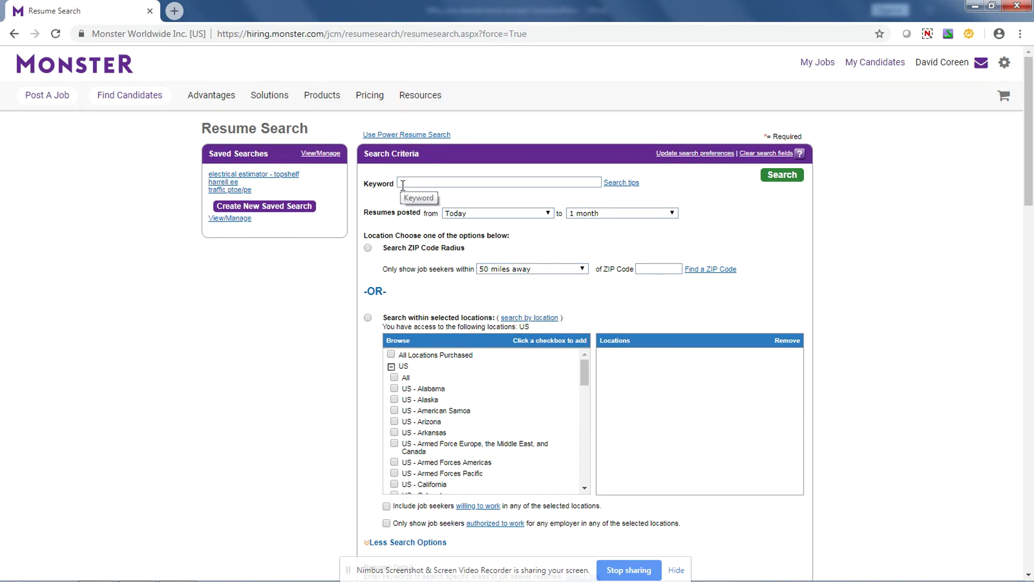
pyautogui.click(494, 181)
pyautogui.rightClick(494, 181)
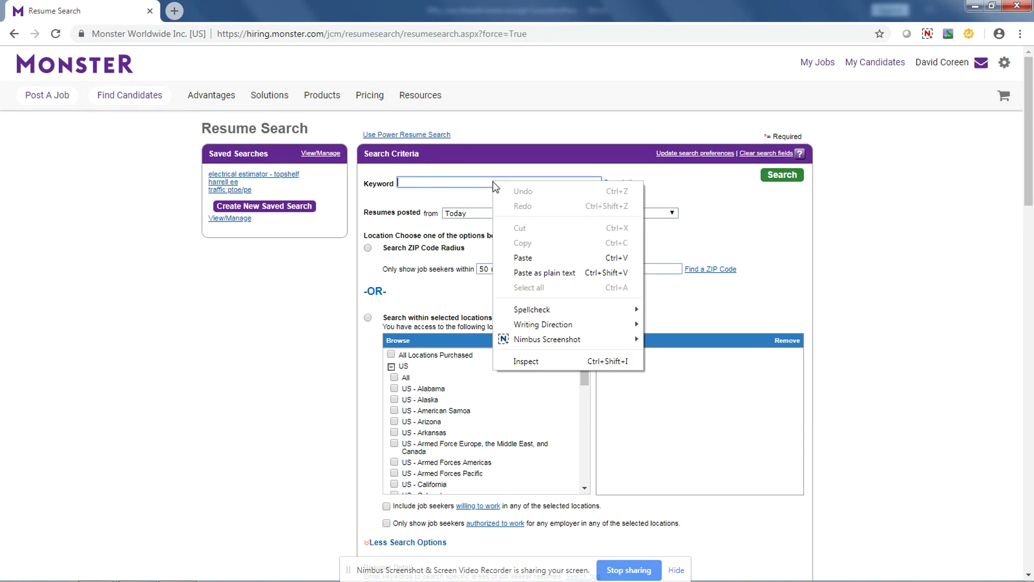
pyautogui.click(522, 257)
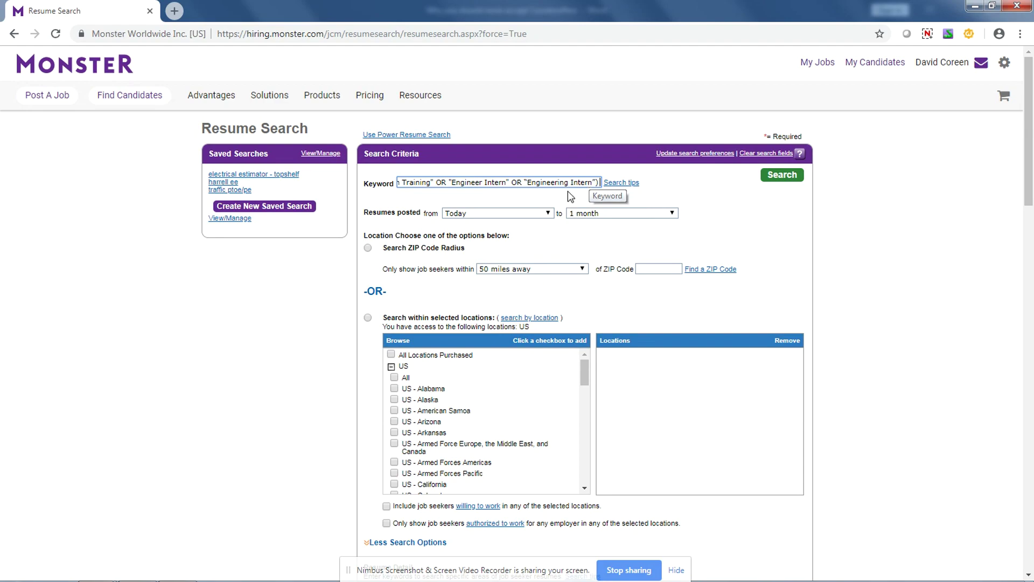
pyautogui.click(593, 215)
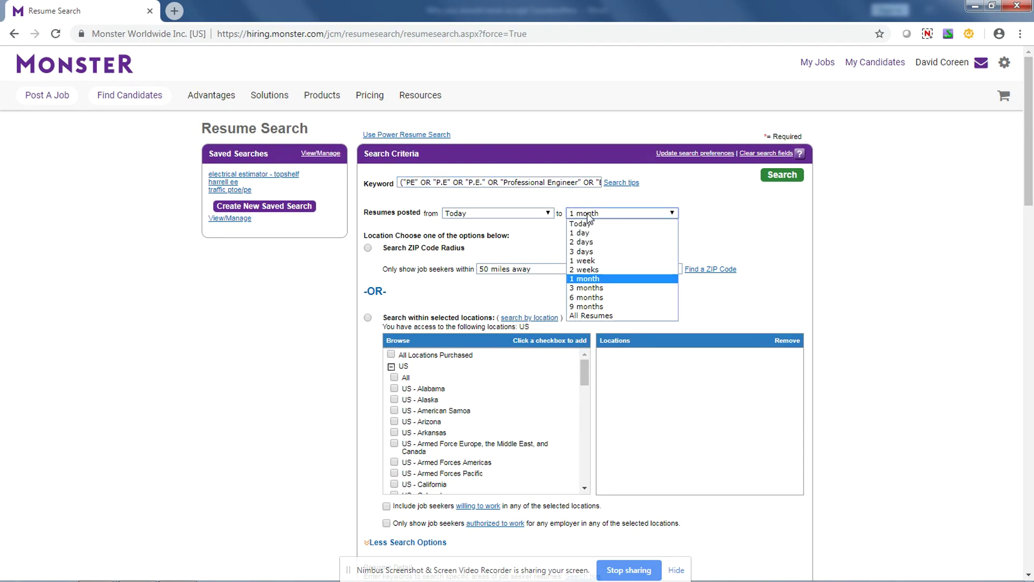
pyautogui.click(605, 318)
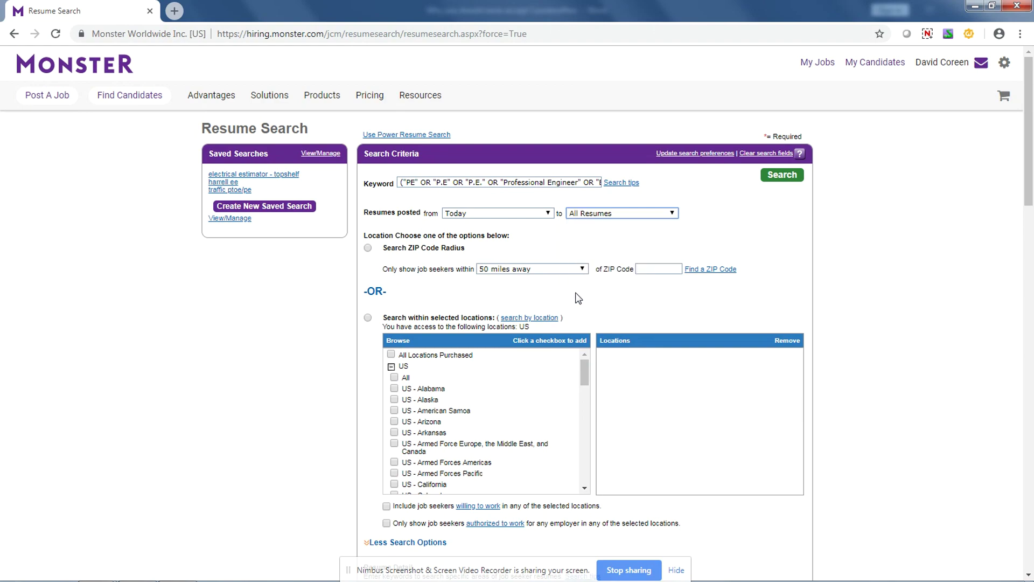
# Step: Limit the search to job seekers within 30 miles of ZIP Code 29609 and run it
pyautogui.click(582, 269)
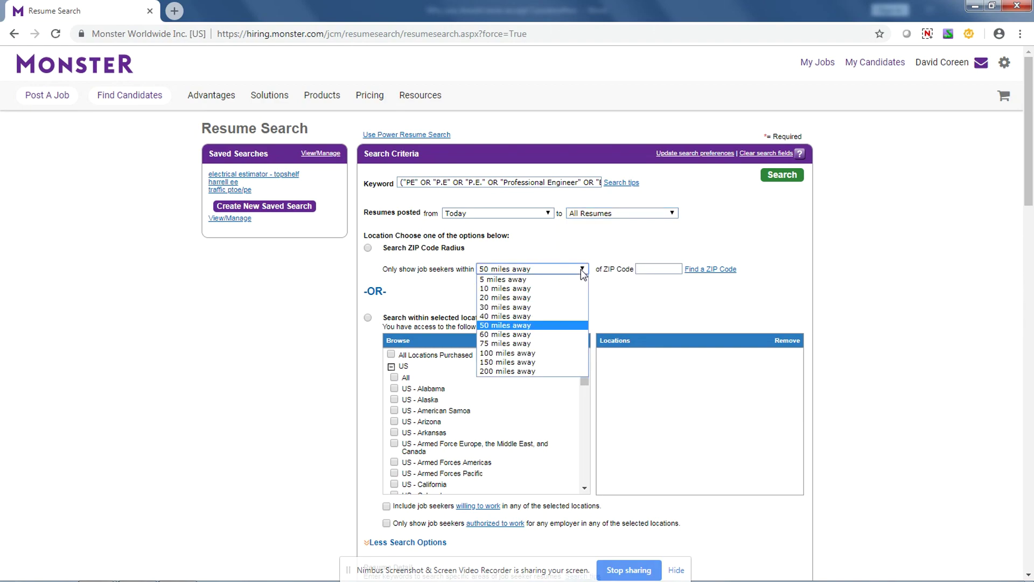
pyautogui.click(537, 311)
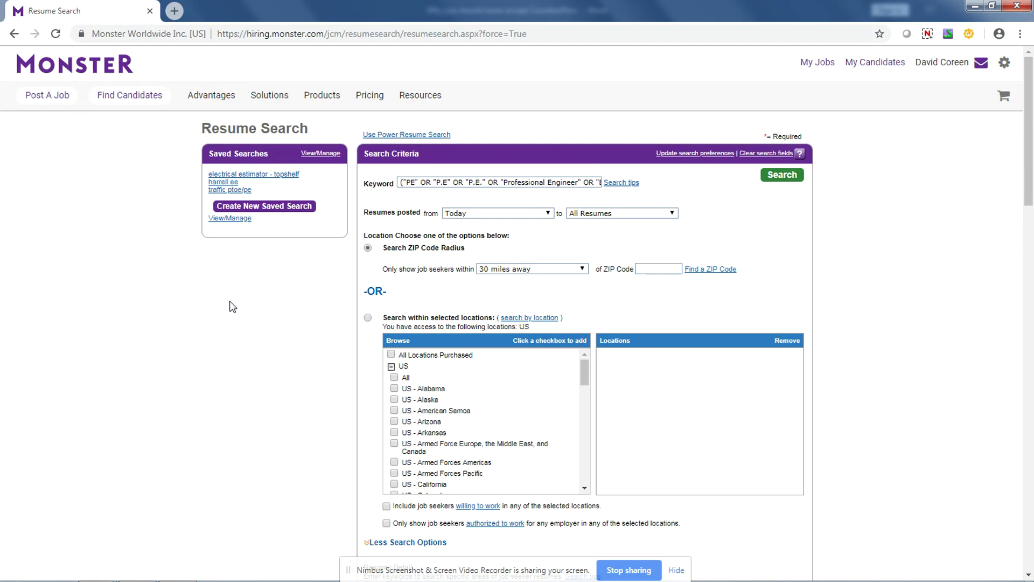
pyautogui.click(644, 267)
pyautogui.moveTo(171, 579)
pyautogui.write('29')
pyautogui.write('609')
pyautogui.click(777, 174)
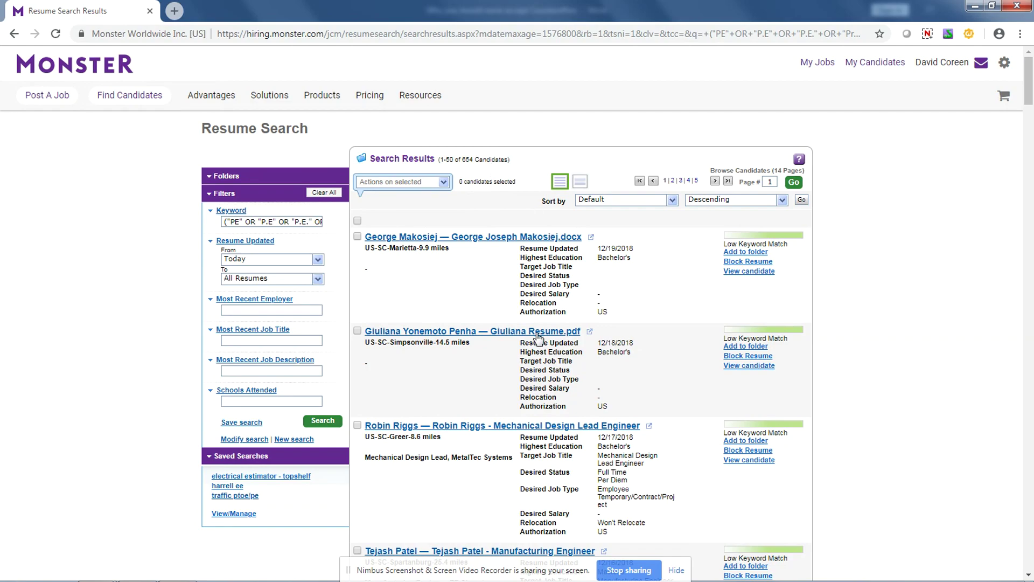
# Step: Look through the candidate results, checking job titles and employers for relevance to civil engineering
pyautogui.scroll(-1, 513, 381)
pyautogui.scroll(-1, 514, 381)
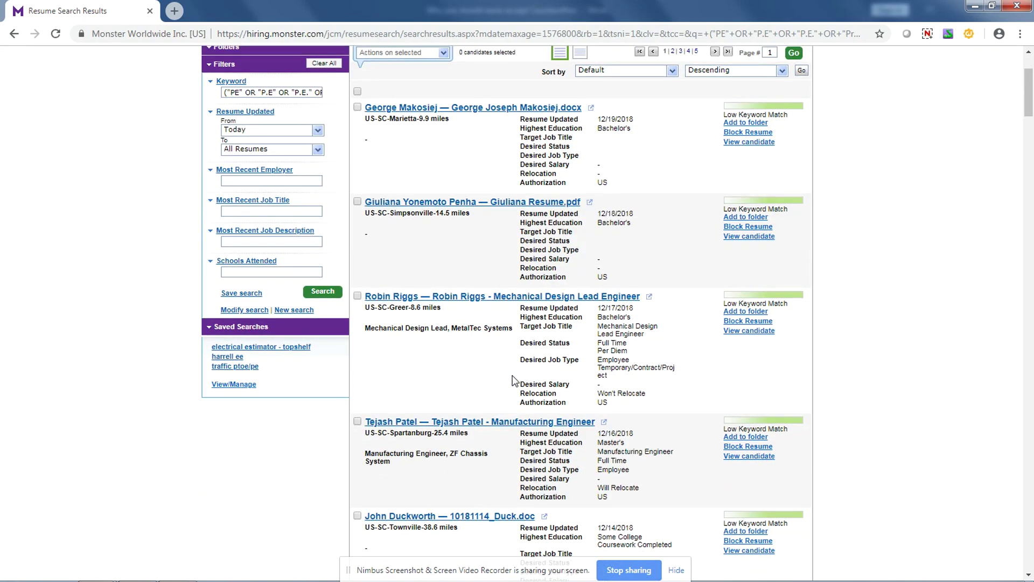
pyautogui.scroll(-1, 513, 381)
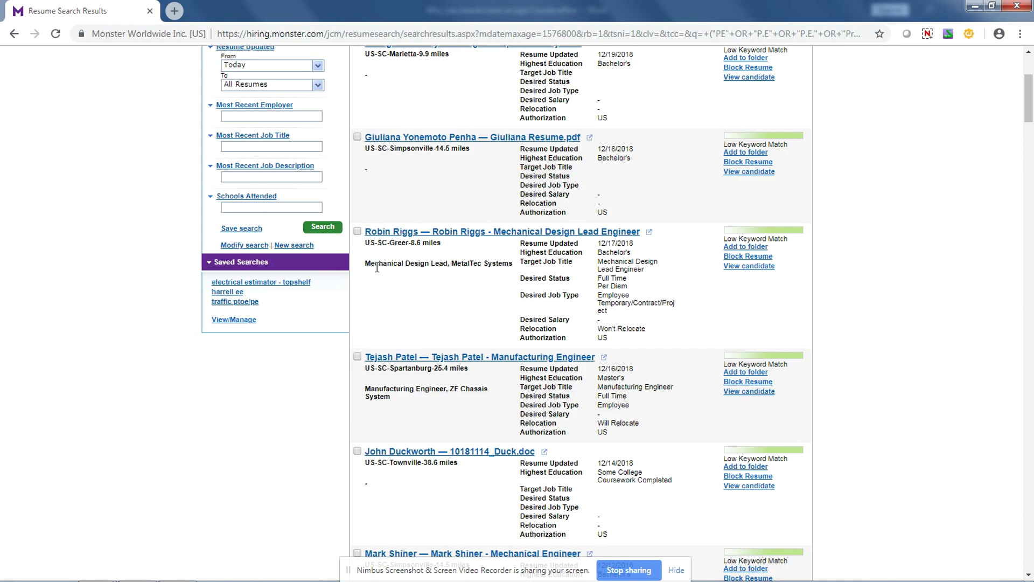
pyautogui.moveTo(365, 264); pyautogui.dragTo(425, 262)
pyautogui.scroll(-2, 431, 299)
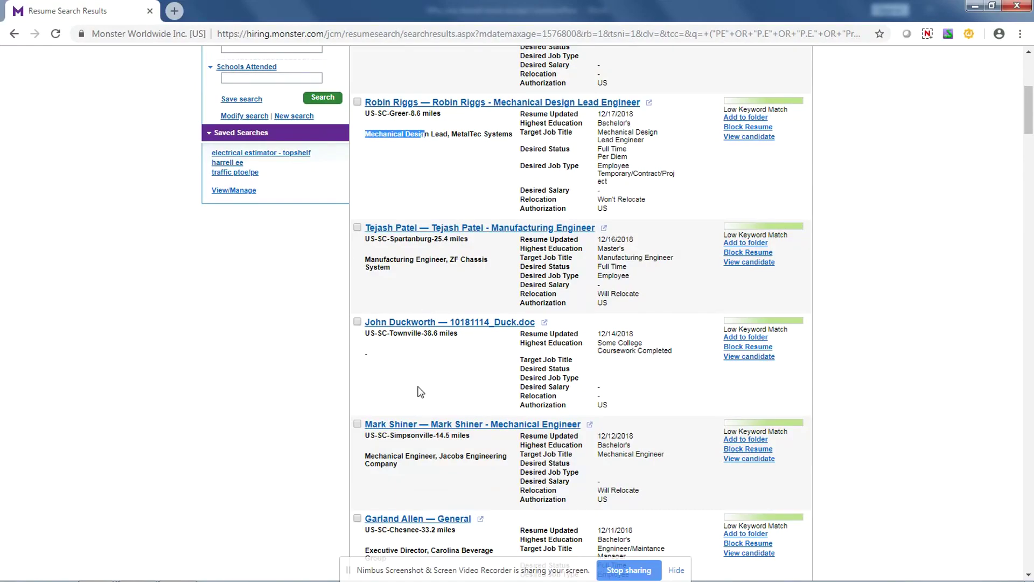
pyautogui.scroll(-2, 438, 296)
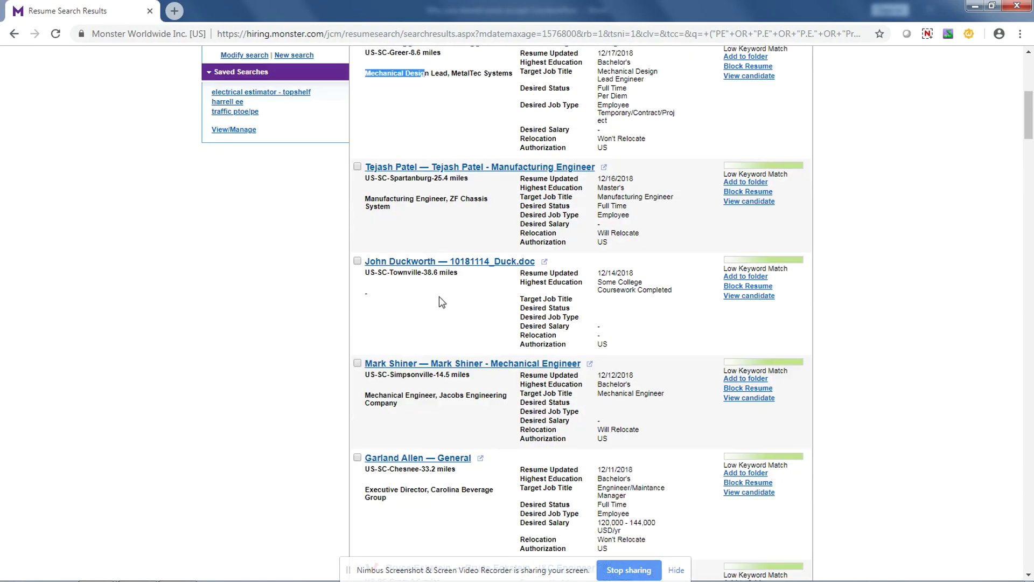
pyautogui.scroll(-1, 450, 399)
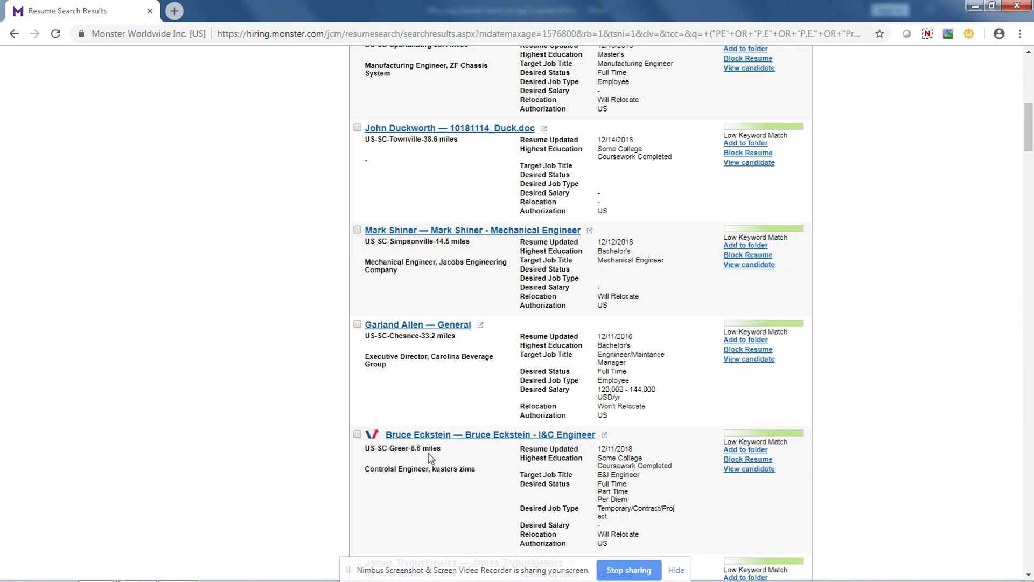
pyautogui.scroll(10, 439, 431)
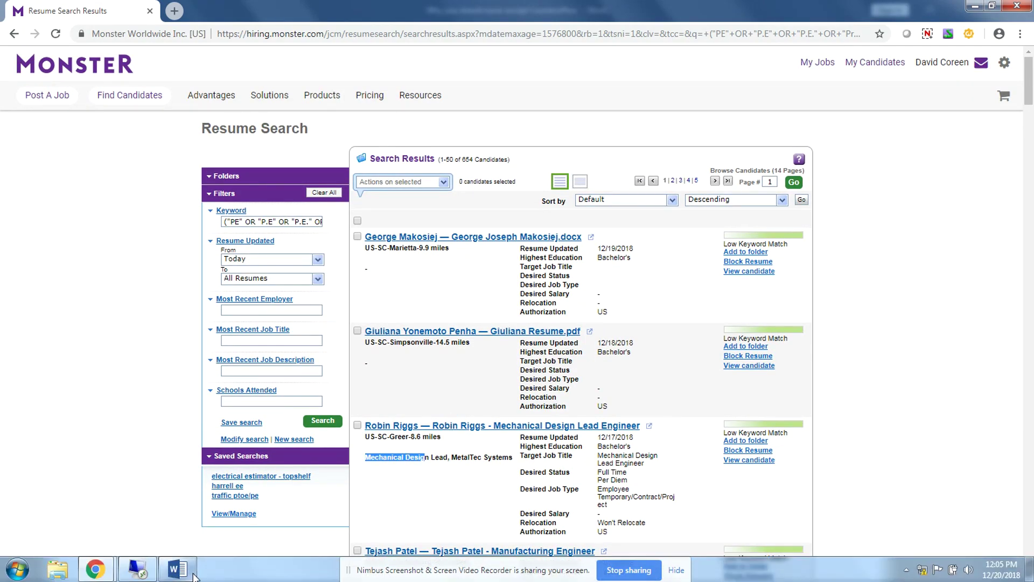
# Step: Switch to Word and examine the land development and Civil 3D/CAD Boolean strings alongside the job requirements
pyautogui.click(178, 569)
pyautogui.click(370, 481)
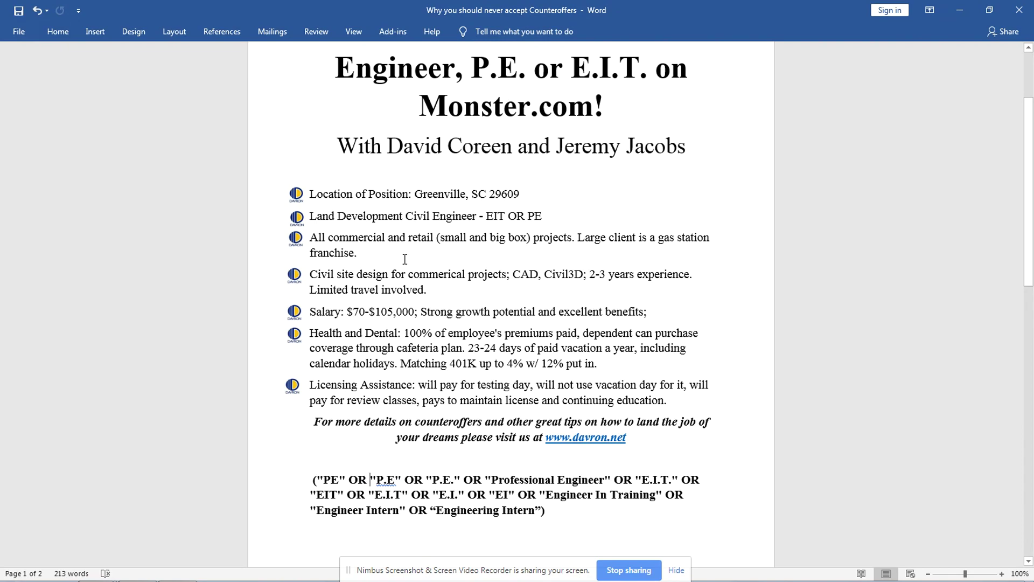
pyautogui.scroll(-5, 410, 262)
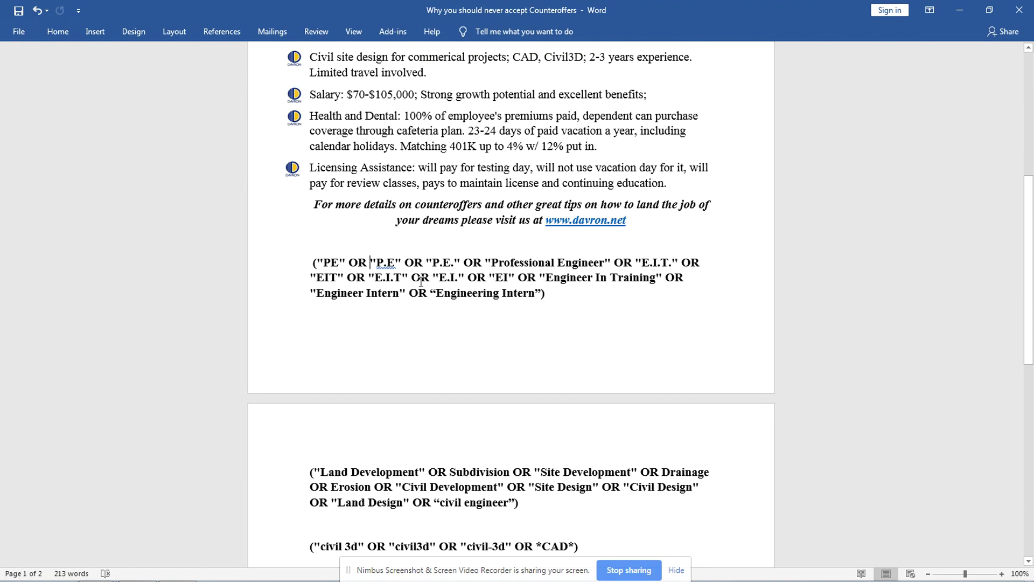
pyautogui.scroll(-2, 456, 409)
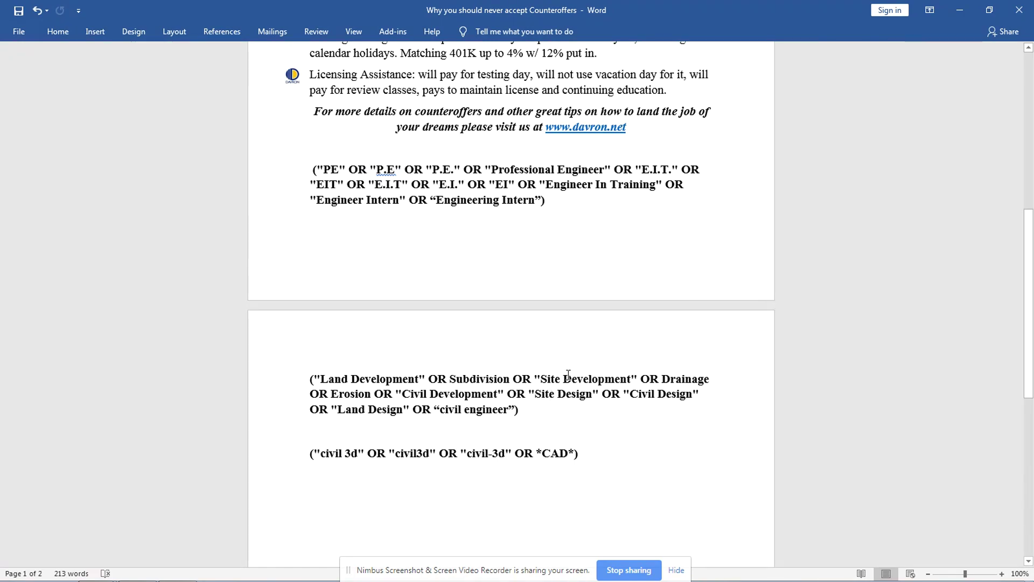
pyautogui.scroll(3, 491, 419)
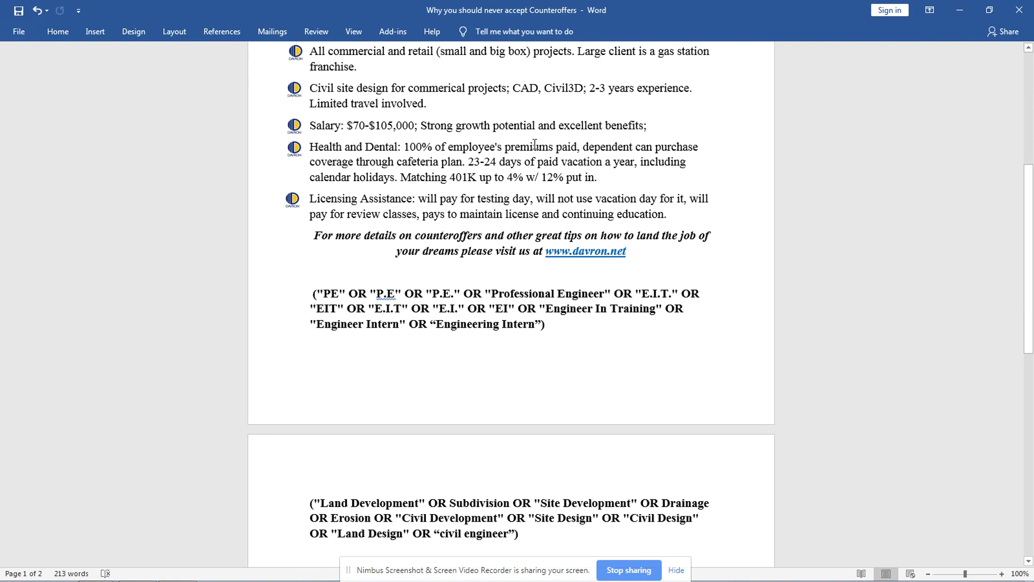
pyautogui.scroll(-5, 517, 162)
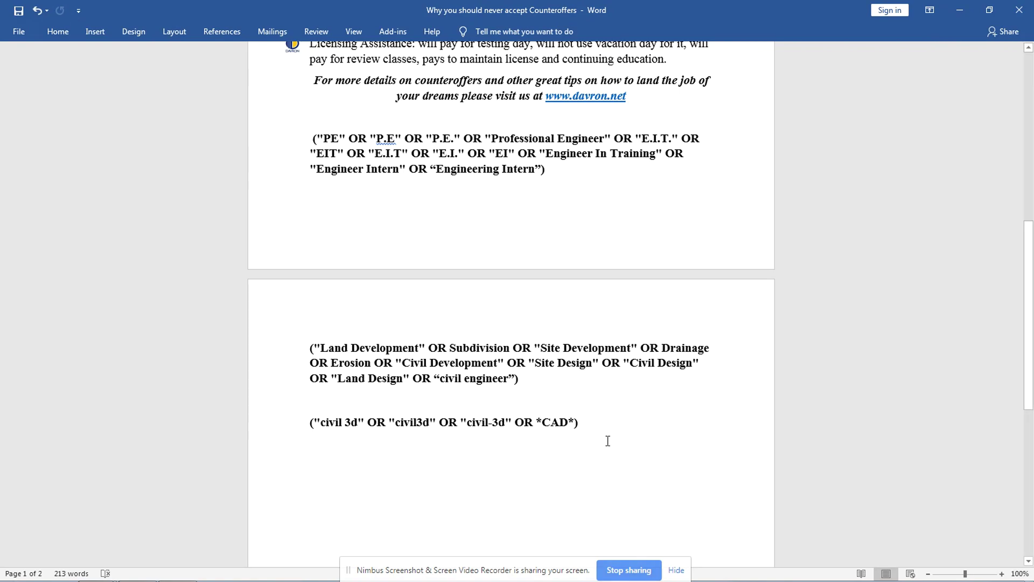
pyautogui.write(')')
pyautogui.scroll(3, 471, 364)
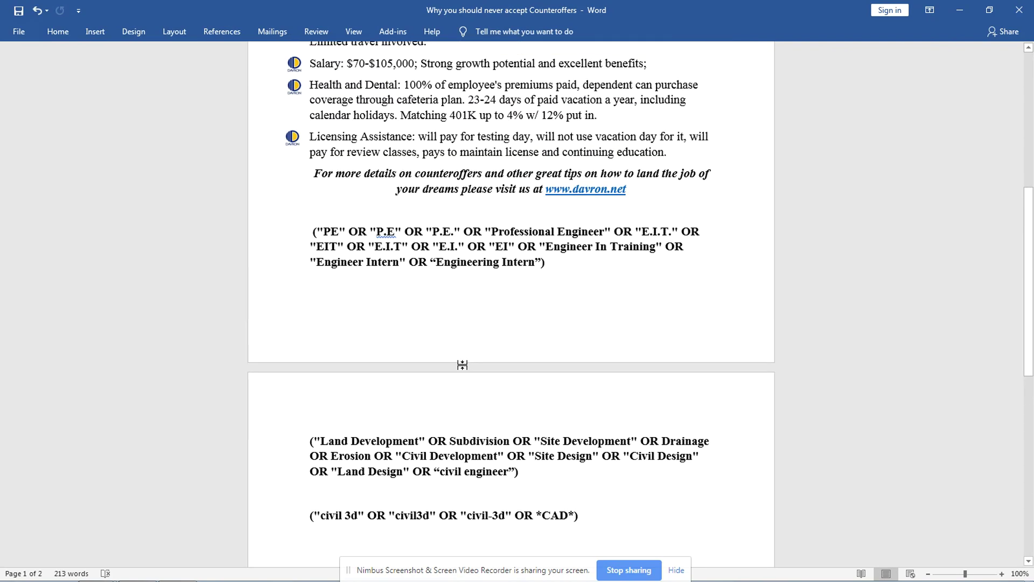
# Step: Review the job requirements and start a new Boolean line above the land development string with a copy of ("Land Development"
pyautogui.scroll(5, 476, 364)
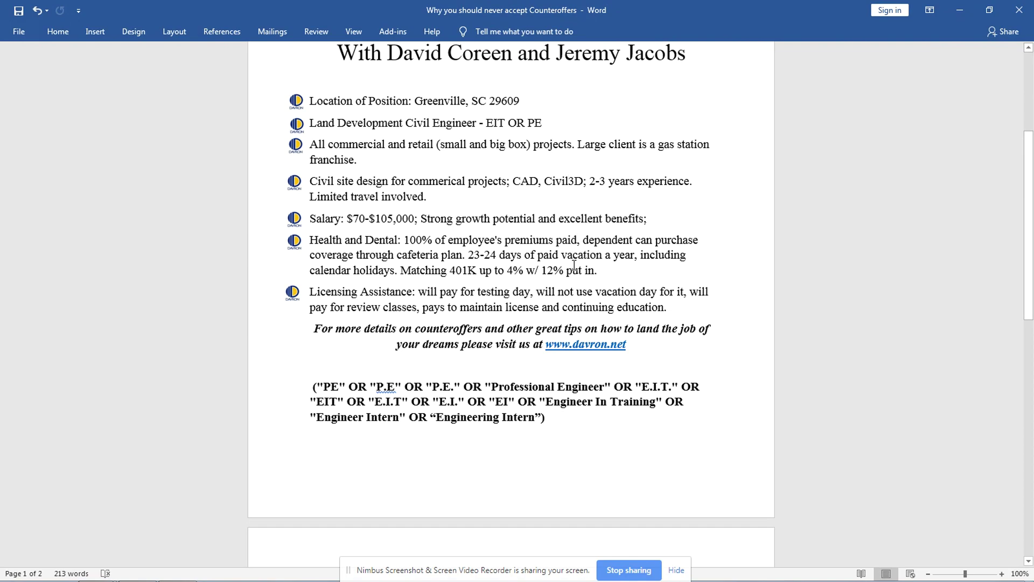
pyautogui.scroll(-1, 574, 259)
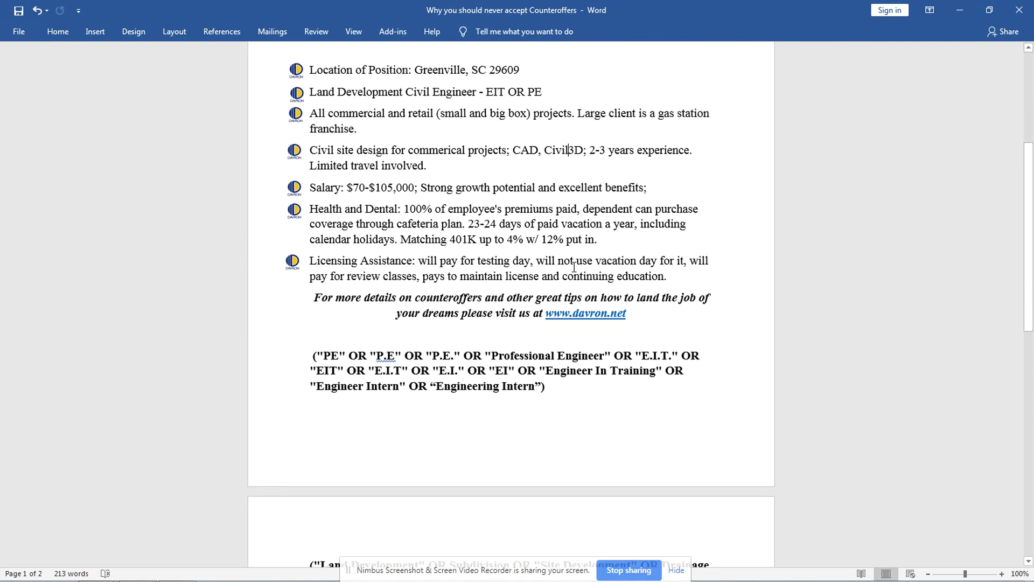
pyautogui.scroll(-3, 575, 268)
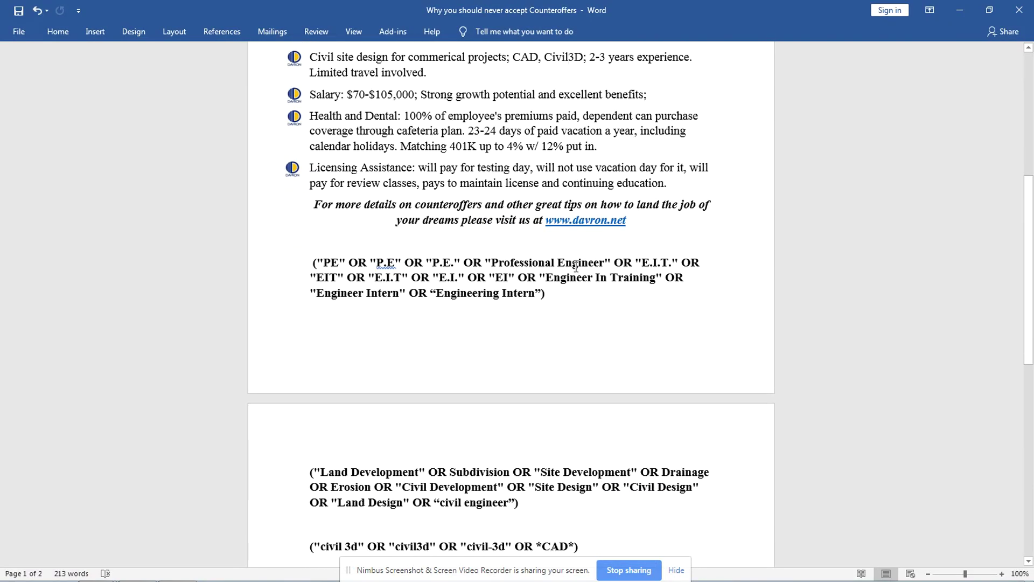
pyautogui.scroll(-4, 576, 267)
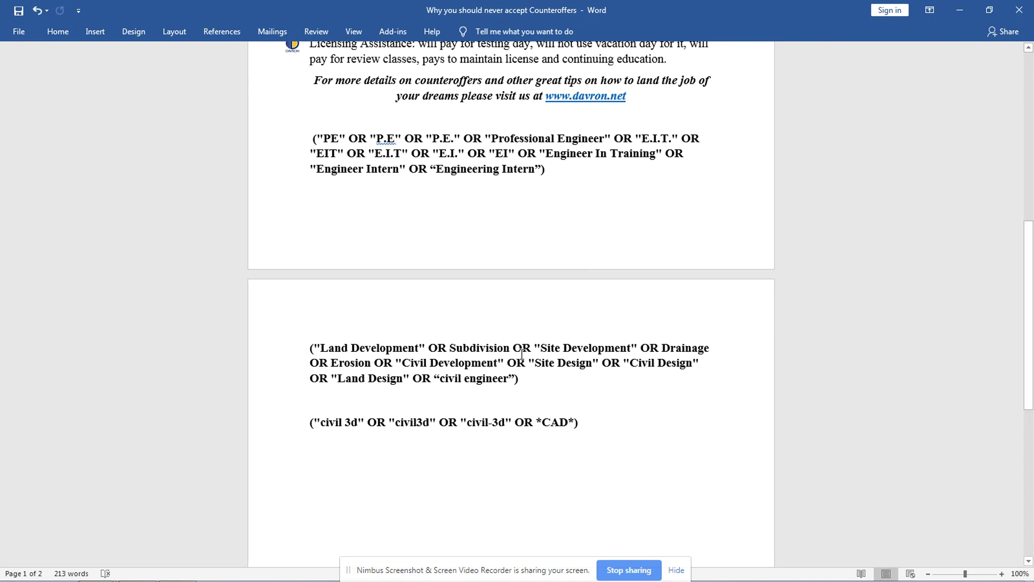
pyautogui.click(310, 337)
pyautogui.press('Return')
pyautogui.press('Return')
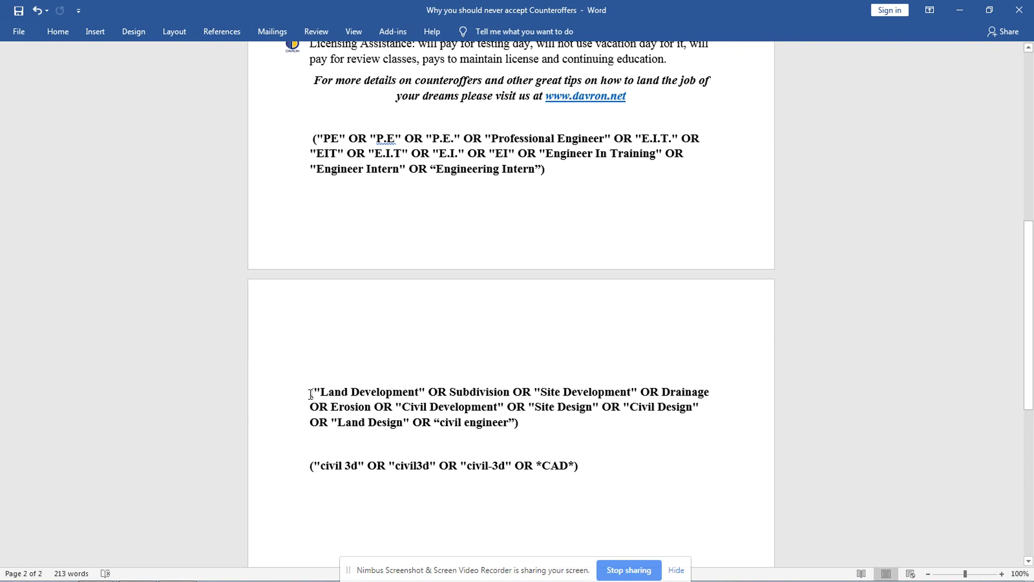
pyautogui.moveTo(311, 391); pyautogui.dragTo(428, 389)
pyautogui.hotkey('ctrl', 'c')
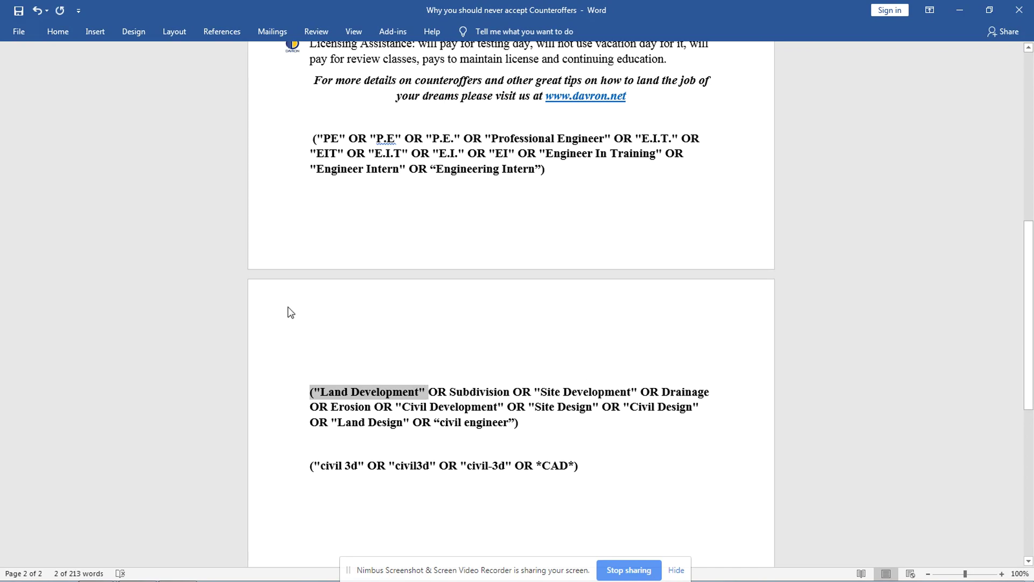
pyautogui.click(326, 323)
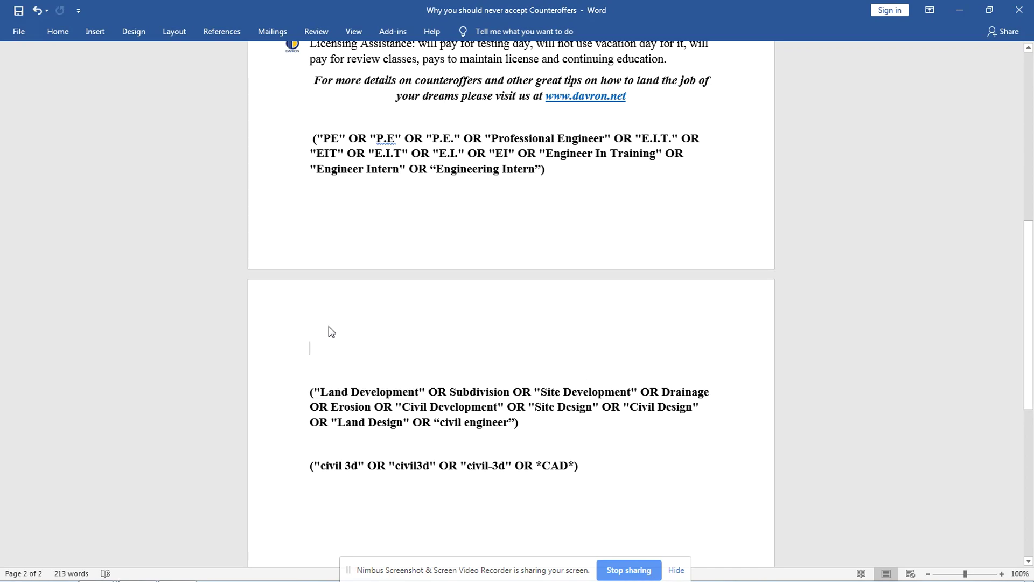
pyautogui.hotkey('ctrl', 'v')
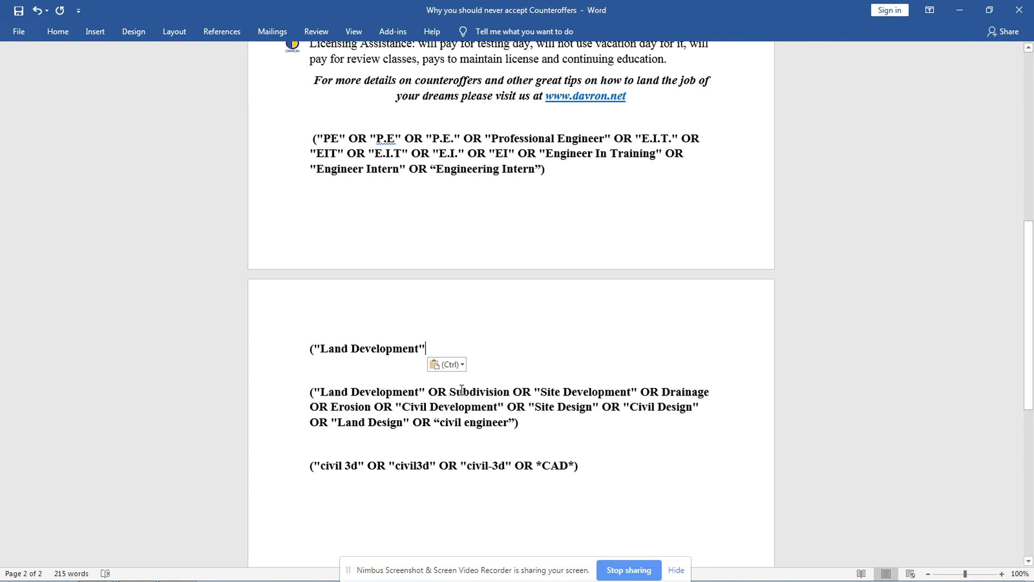
# Step: Retype the closing quote after Land Development and extend the new string with OR "Site Development" OR
pyautogui.press('BackSpace')
pyautogui.press('BackSpace')
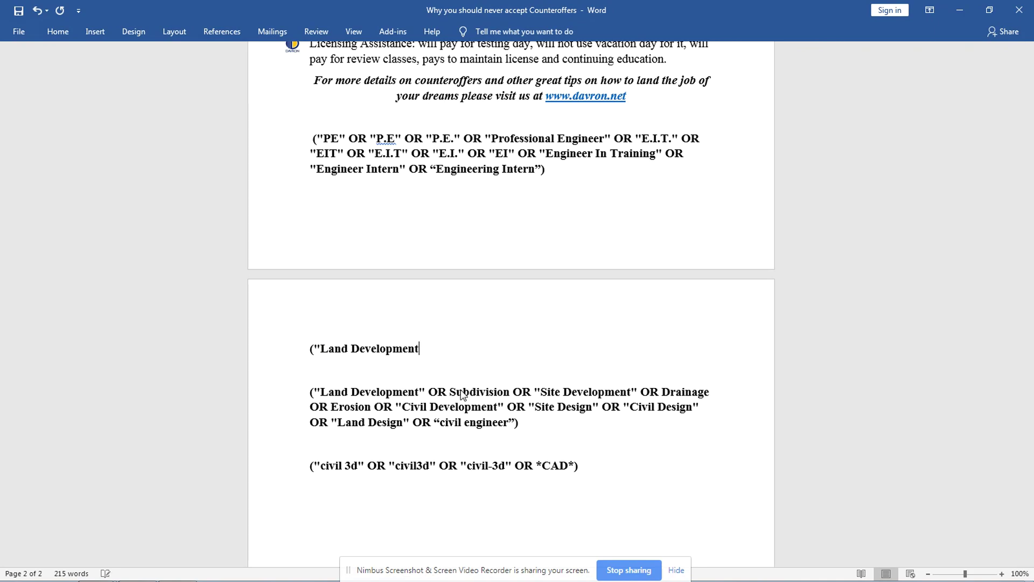
pyautogui.write('"')
pyautogui.write(' OR "')
pyautogui.write('Site Deve')
pyautogui.write('lopment"')
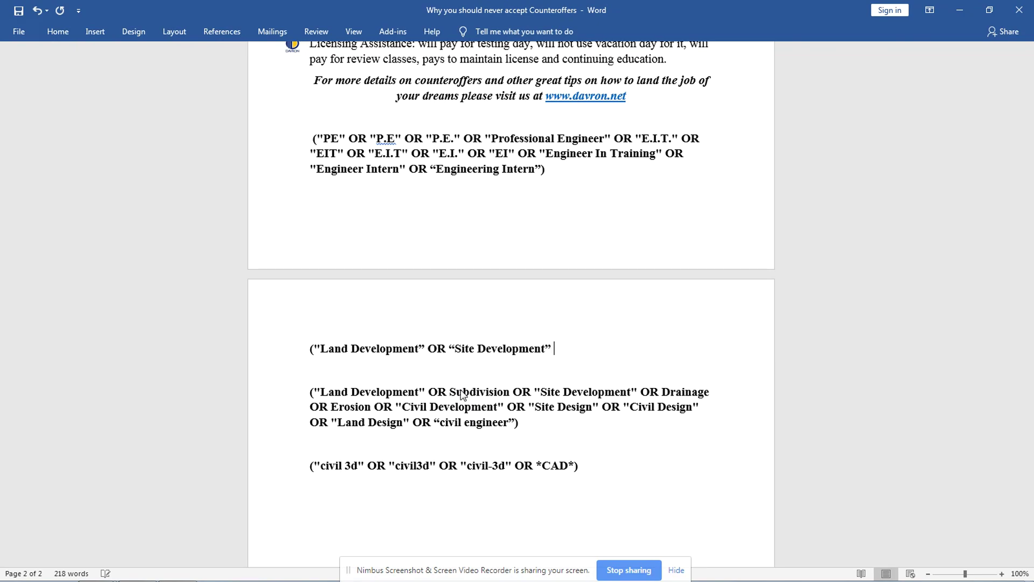
pyautogui.write(' OR')
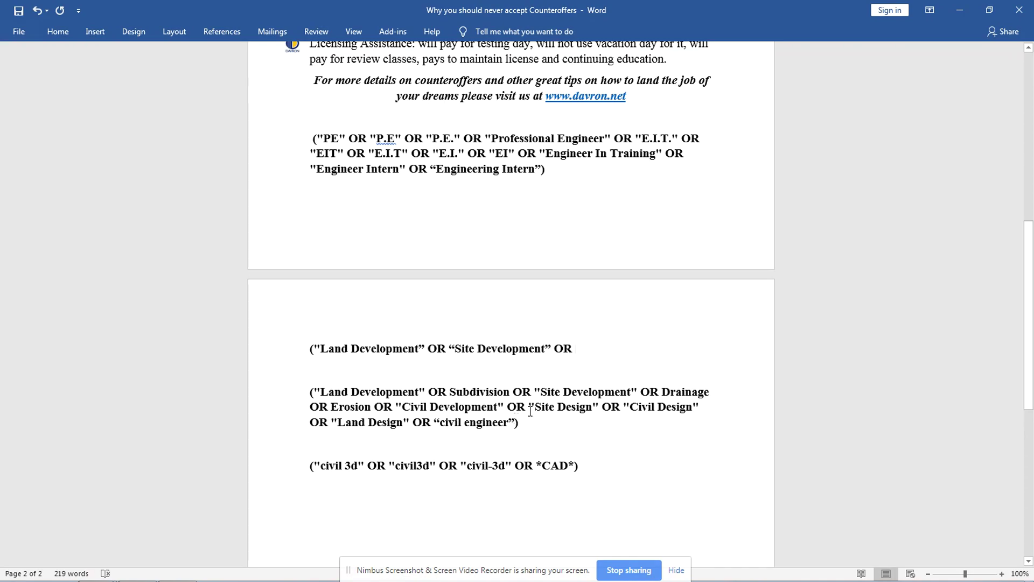
# Step: Copy "Site Design" from the existing land development string and append it to the new string
pyautogui.moveTo(529, 406); pyautogui.dragTo(585, 407)
pyautogui.moveTo(592, 408); pyautogui.dragTo(601, 408)
pyautogui.hotkey('ctrl', 'c')
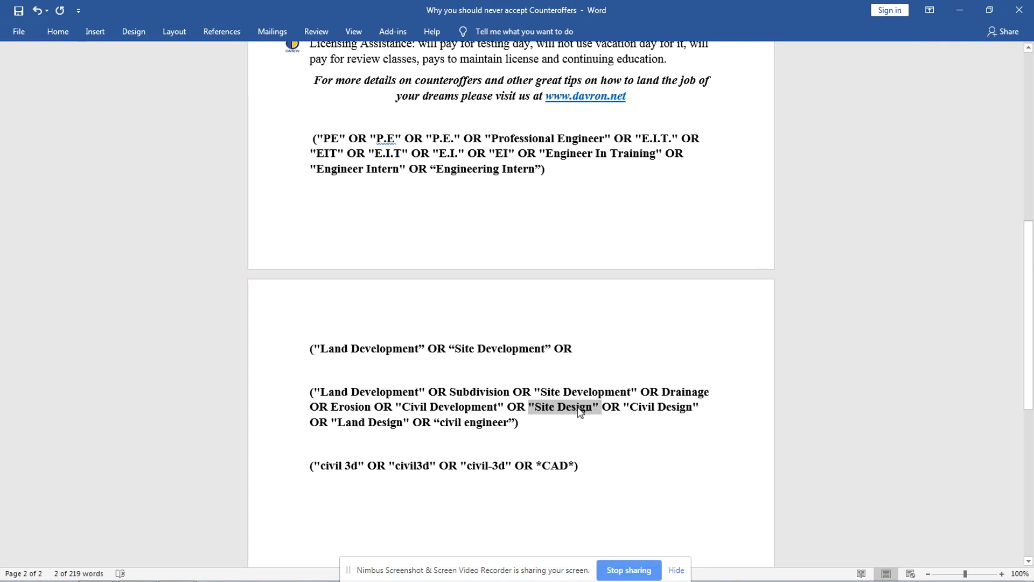
pyautogui.click(584, 353)
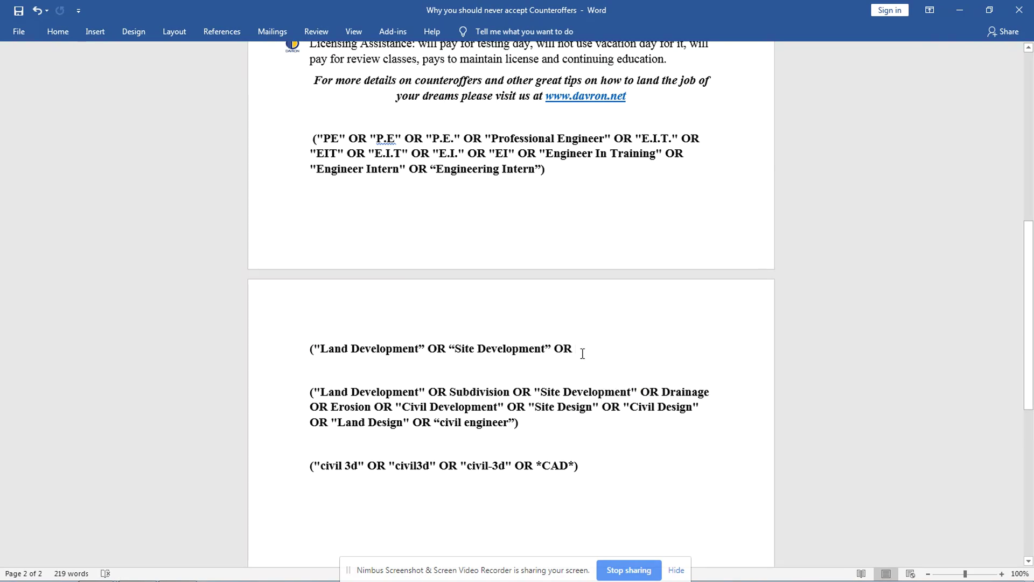
pyautogui.hotkey('ctrl', 'v')
# Step: Add OR "Site Layout" to the end of the new string
pyautogui.write('OR "')
pyautogui.write('S')
pyautogui.write('ite ')
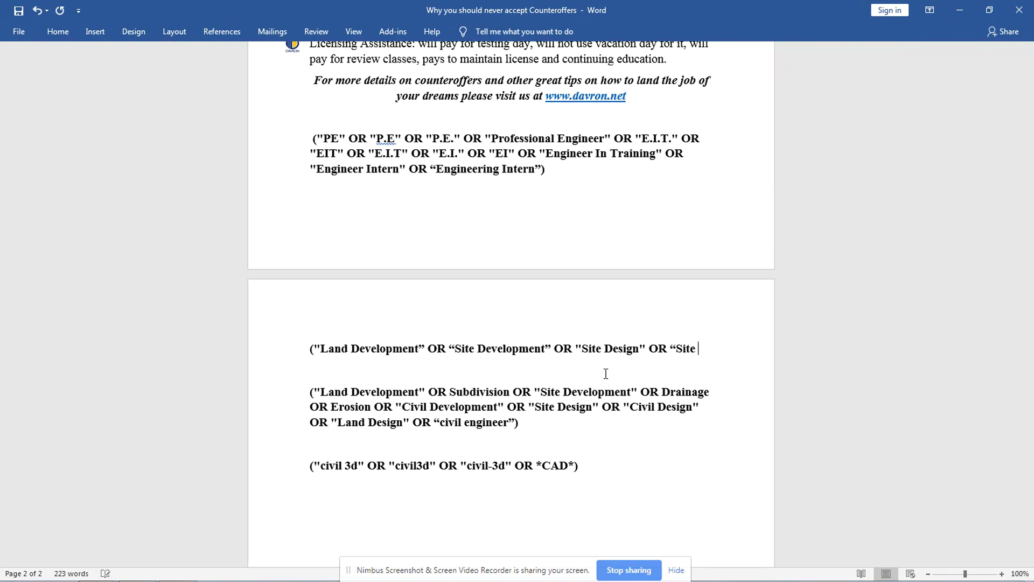
pyautogui.write('Layout')
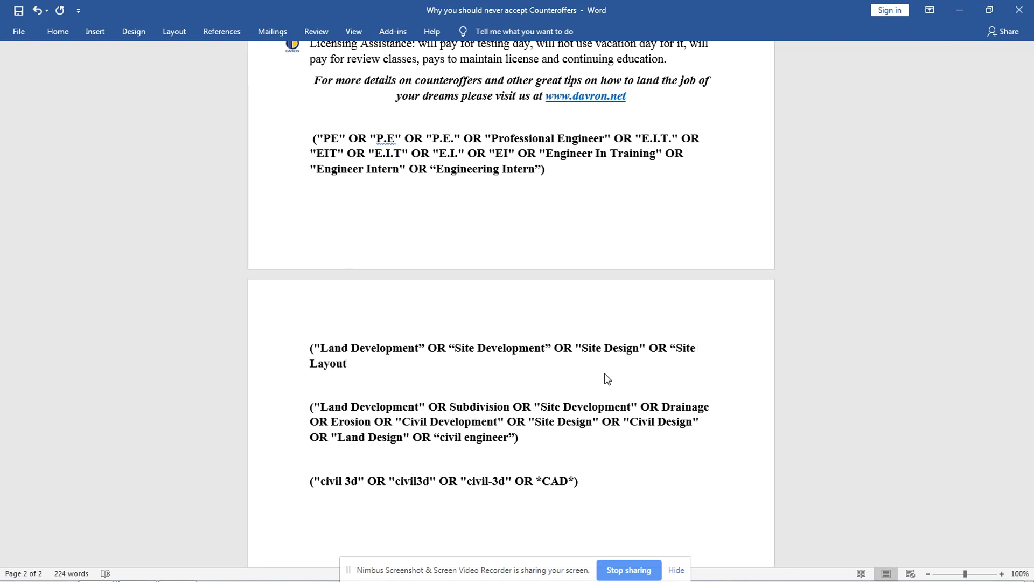
pyautogui.write('"')
# Step: Add the spelling variant OR "Site Lay OUT" after "Site Layout"
pyautogui.write('OR "Sit')
pyautogui.write('e La')
pyautogui.write('y ')
pyautogui.write('out')
pyautogui.press('BackSpace')
pyautogui.press('BackSpace')
pyautogui.press('BackSpace')
pyautogui.write('OUT')
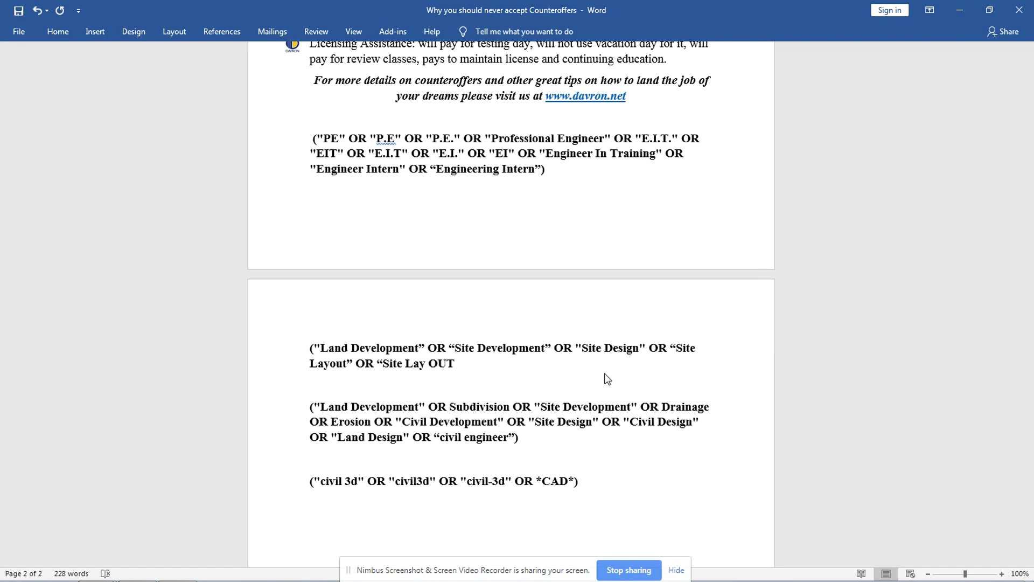
pyautogui.write('" ')
# Step: Add the hyphenated variant OR "Site lay-out" and close the parenthesis of the new string
pyautogui.write('OR ')
pyautogui.write('"')
pyautogui.write('Site lay')
pyautogui.write('-out')
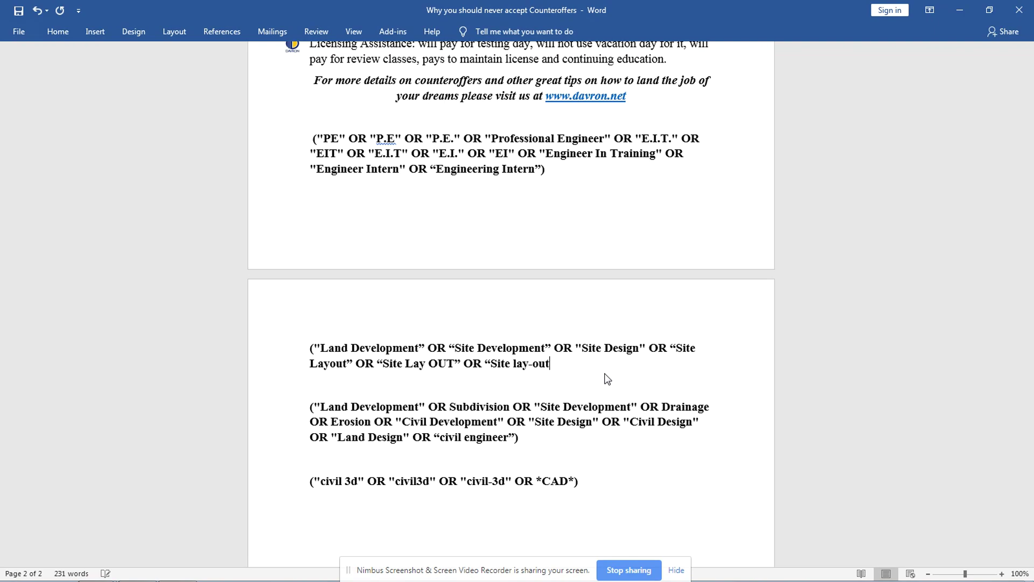
pyautogui.write('")')
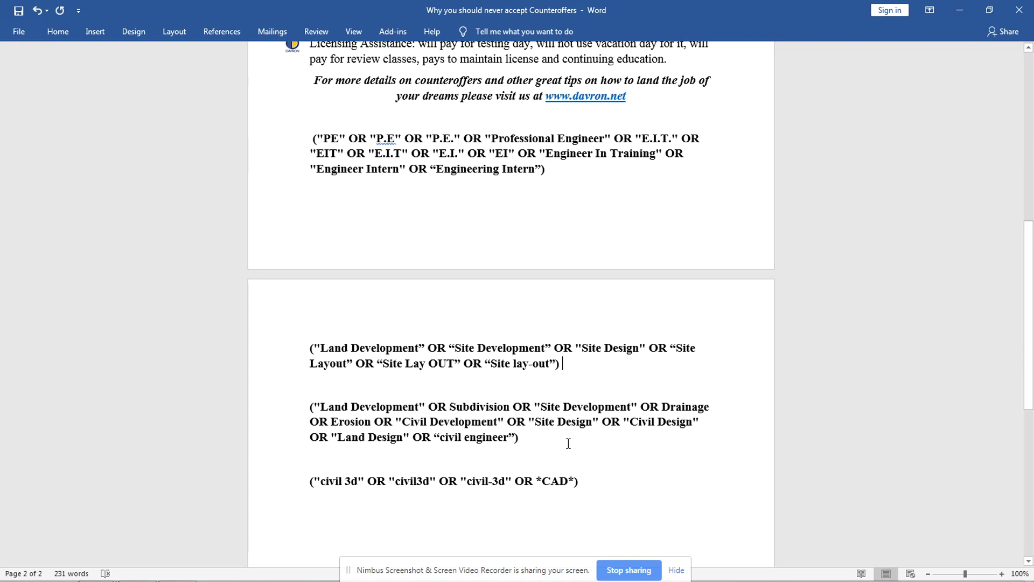
# Step: Append AND and a copy of the ("civil 3d" OR "civil3d" OR "civil-3d" OR *CAD*) string to the new land development string
pyautogui.scroll(3, 566, 434)
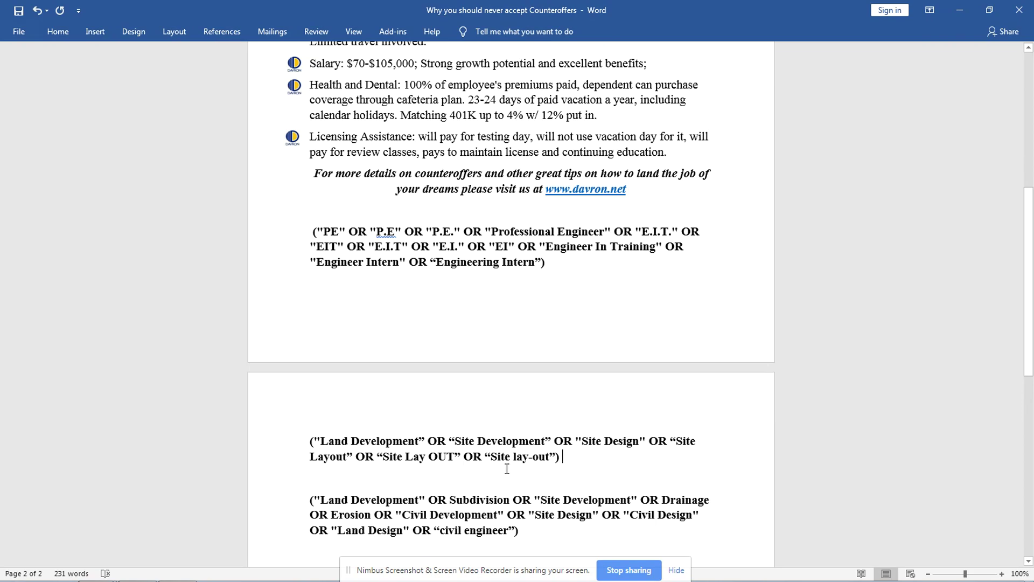
pyautogui.scroll(-2, 519, 473)
pyautogui.scroll(-2, 518, 473)
pyautogui.moveTo(578, 419); pyautogui.dragTo(309, 420)
pyautogui.hotkey('ctrl', 'c')
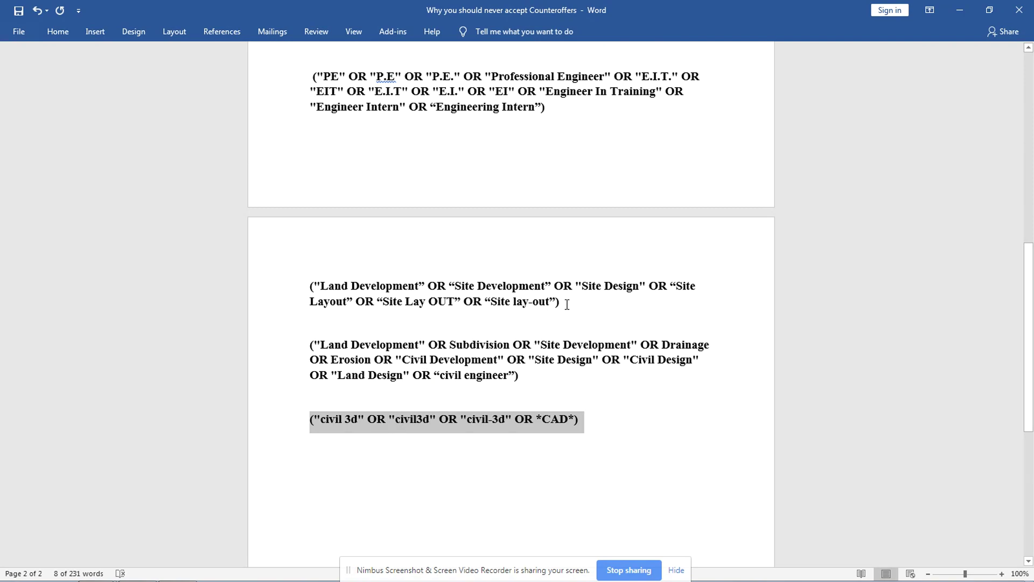
pyautogui.scroll(3, 568, 304)
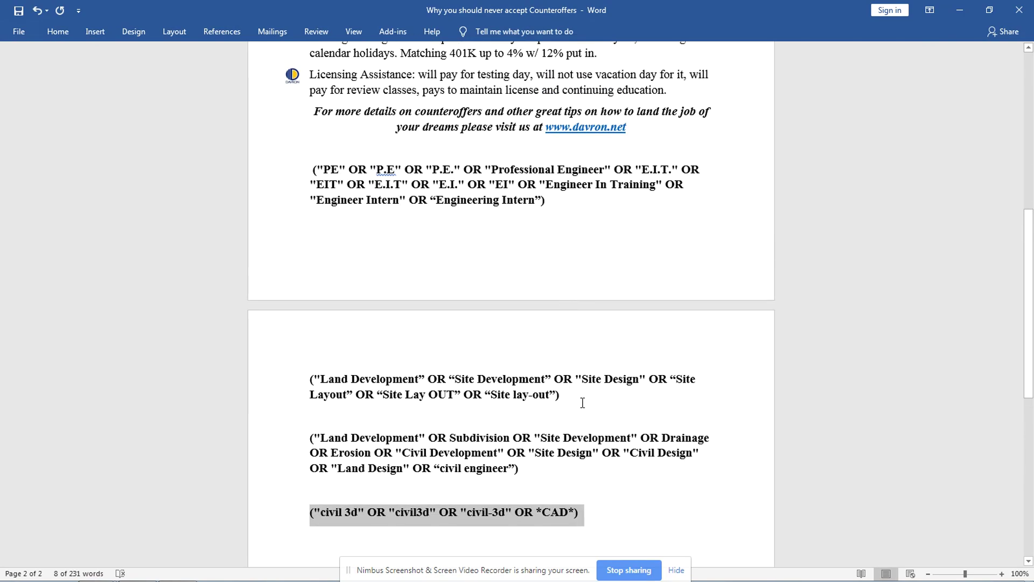
pyautogui.click(581, 392)
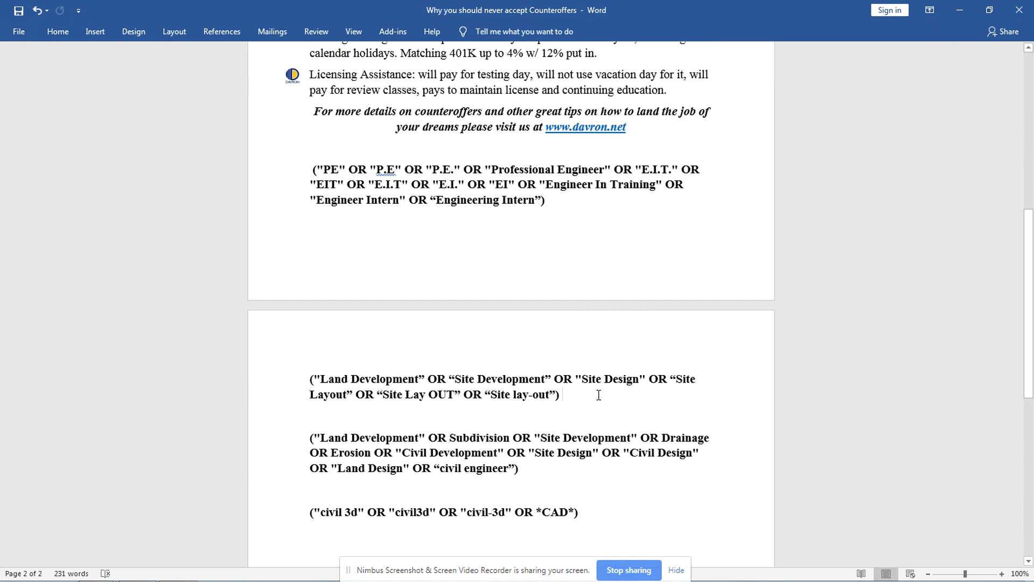
pyautogui.write('AND')
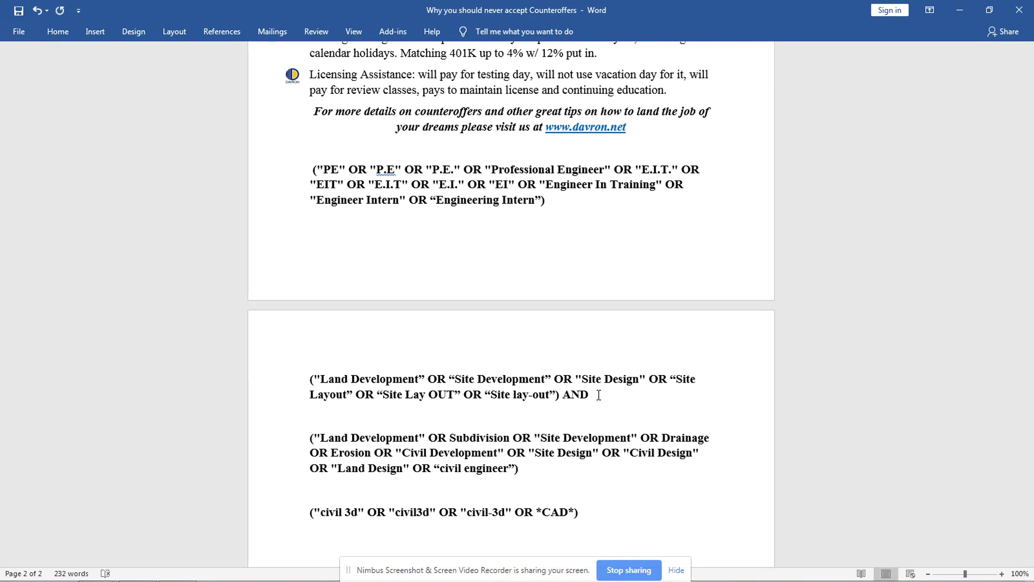
pyautogui.hotkey('ctrl', 'v')
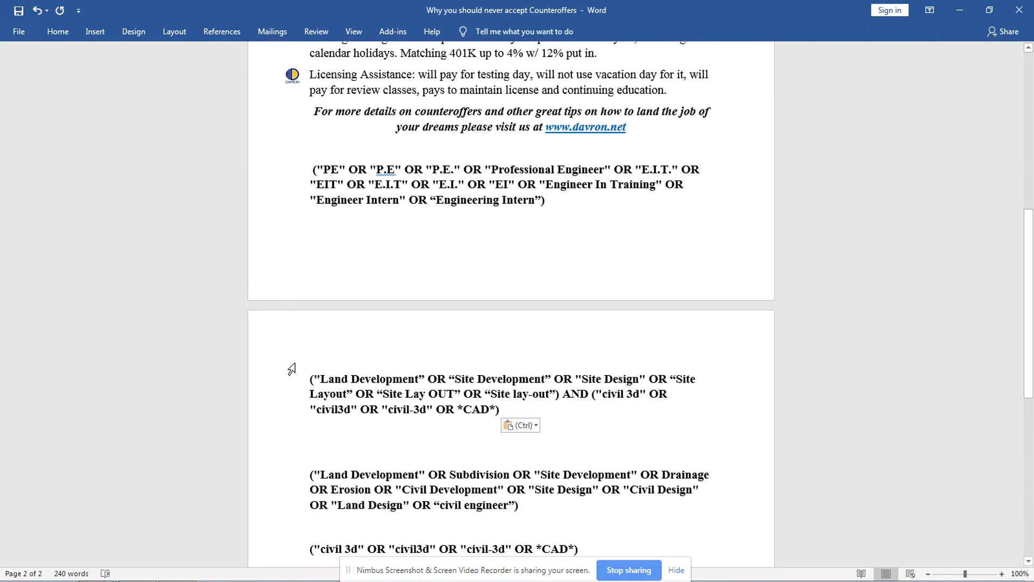
# Step: Join the new land development and Civil 3D string onto the end of the PE/EIT string with AND
pyautogui.click(315, 412)
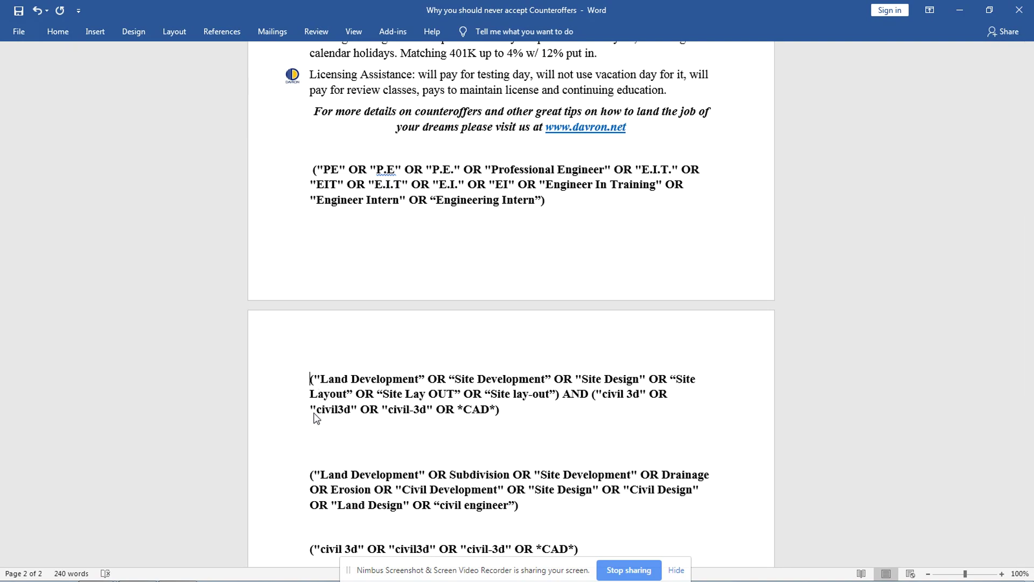
pyautogui.press('BackSpace')
pyautogui.press('BackSpace')
pyautogui.press('BackSpace')
pyautogui.press('BackSpace')
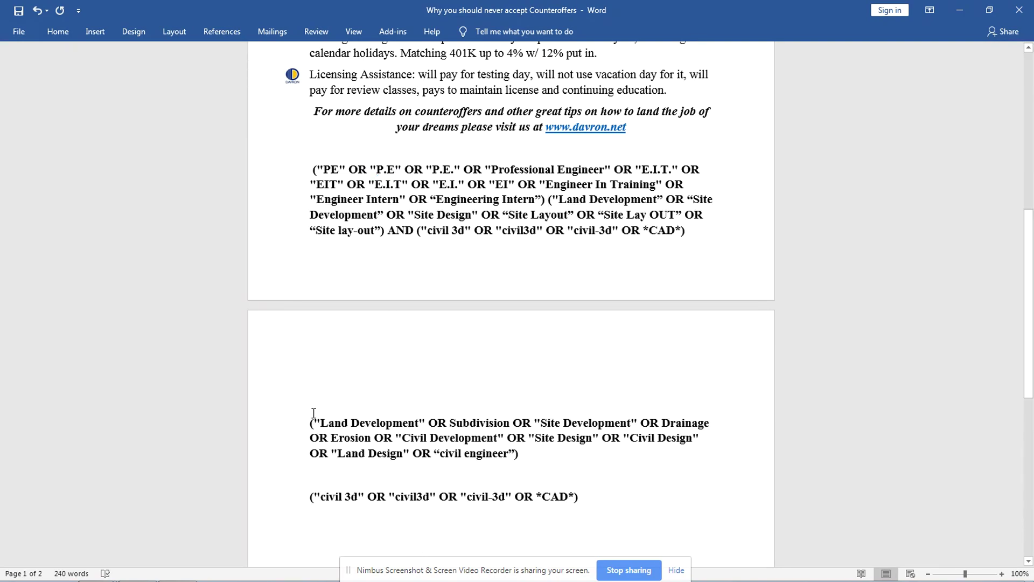
pyautogui.write('AND')
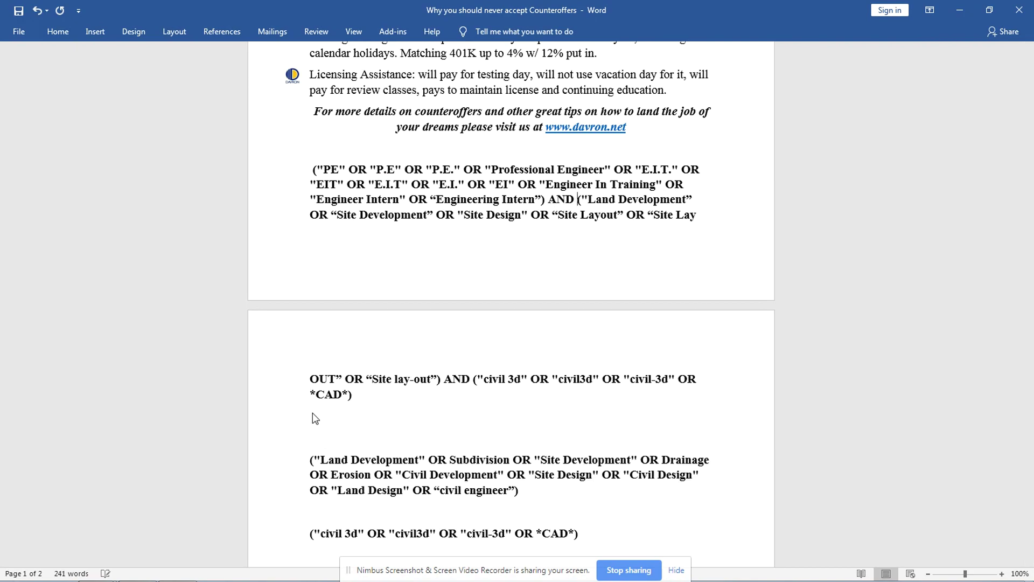
# Step: Insert blank lines before the combined Boolean string to move it entirely onto the second page
pyautogui.click(316, 171)
pyautogui.press('Return')
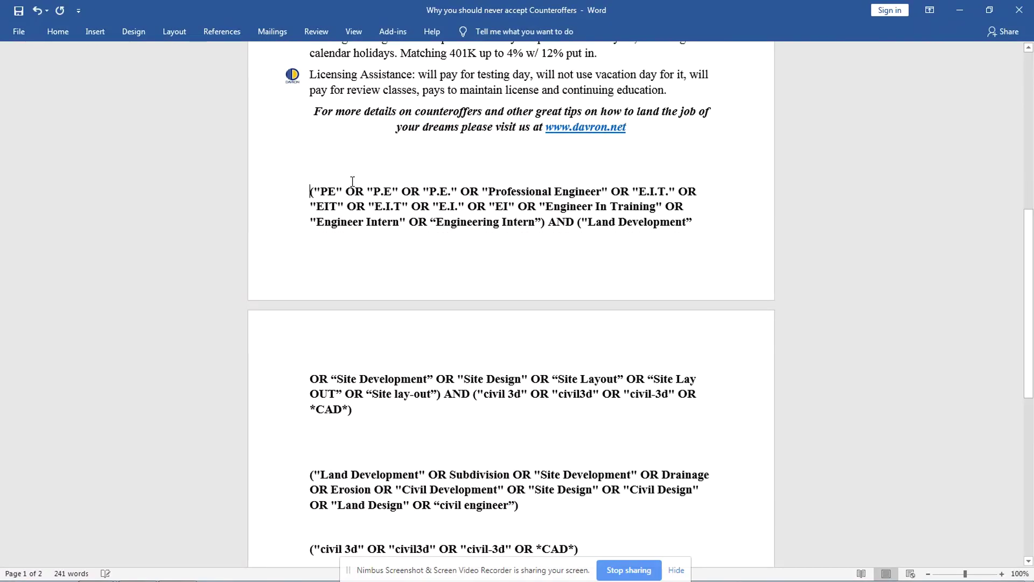
pyautogui.press('Return')
pyautogui.press('Return')
pyautogui.scroll(-3, 415, 396)
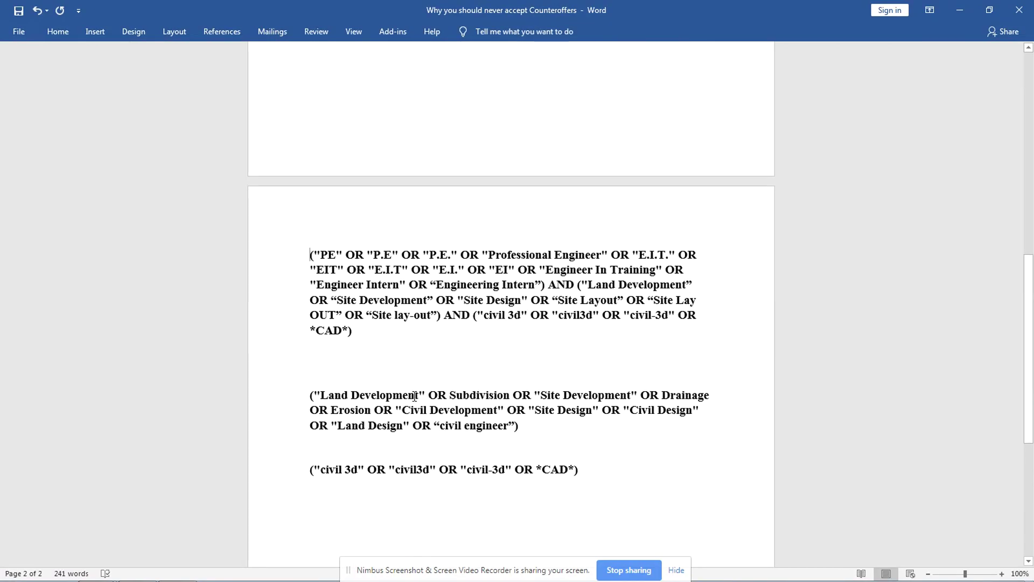
# Step: Check the PE/EIT and land development groups of the combined string and change "Site Lay OUT" to "Site Lay Out"
pyautogui.scroll(-3, 414, 396)
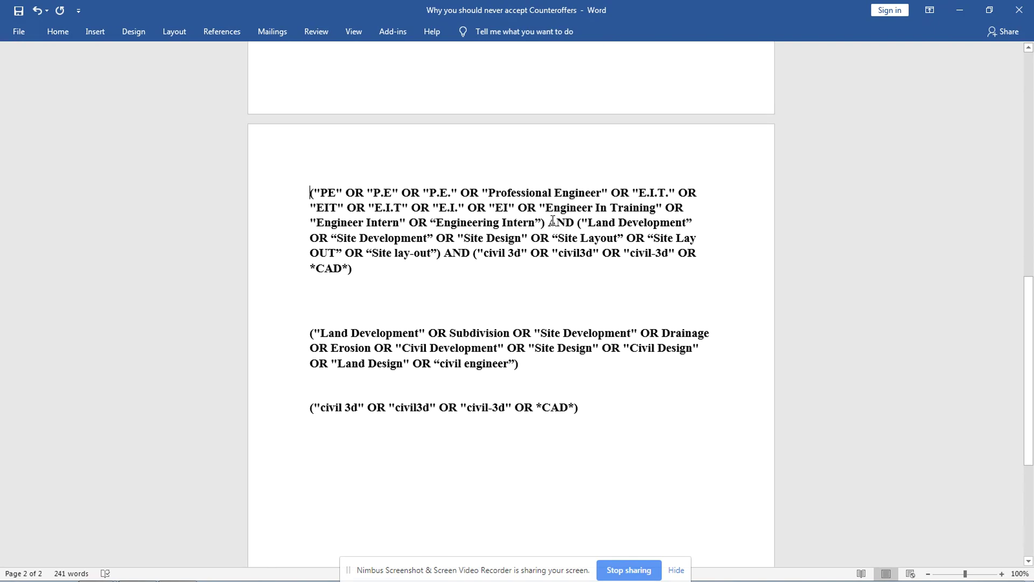
pyautogui.moveTo(541, 222); pyautogui.dragTo(311, 192)
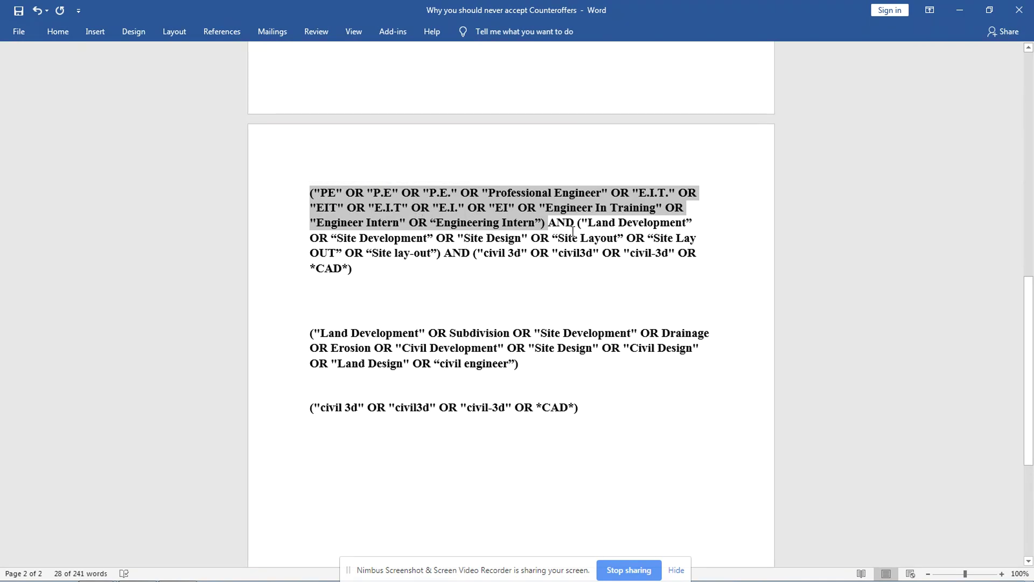
pyautogui.click(540, 223)
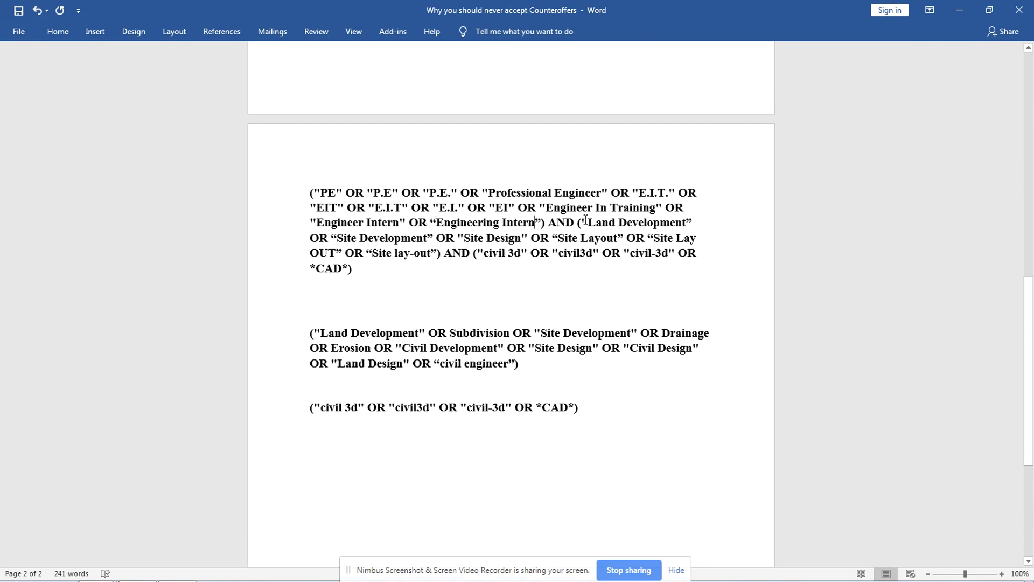
pyautogui.moveTo(579, 222); pyautogui.dragTo(445, 253)
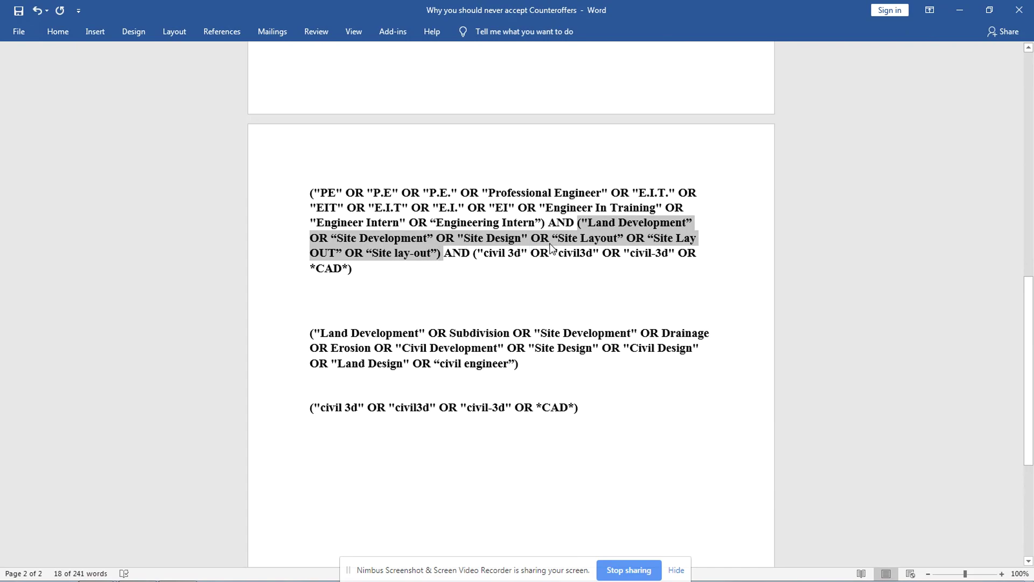
pyautogui.click(338, 254)
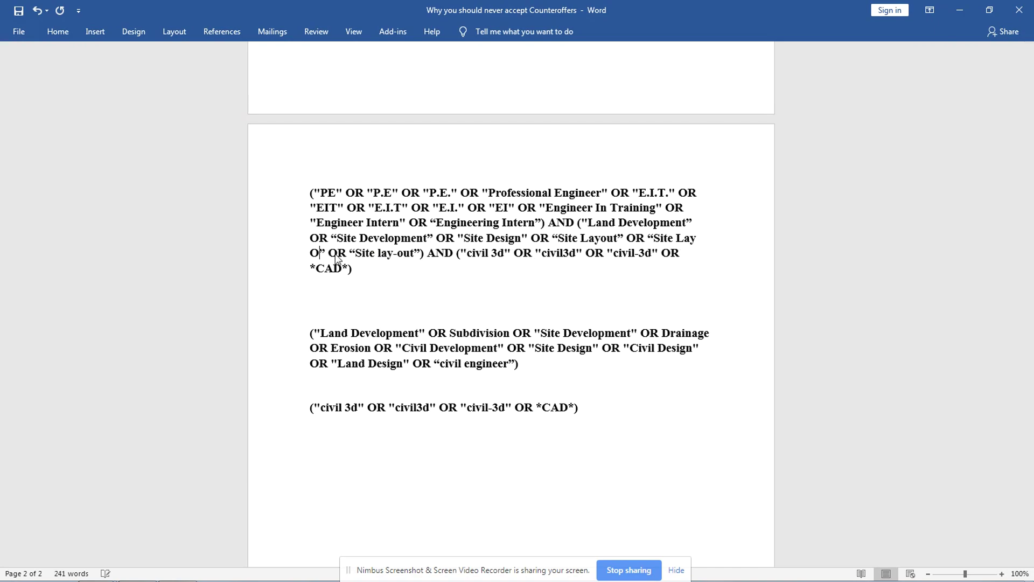
pyautogui.write('ut')
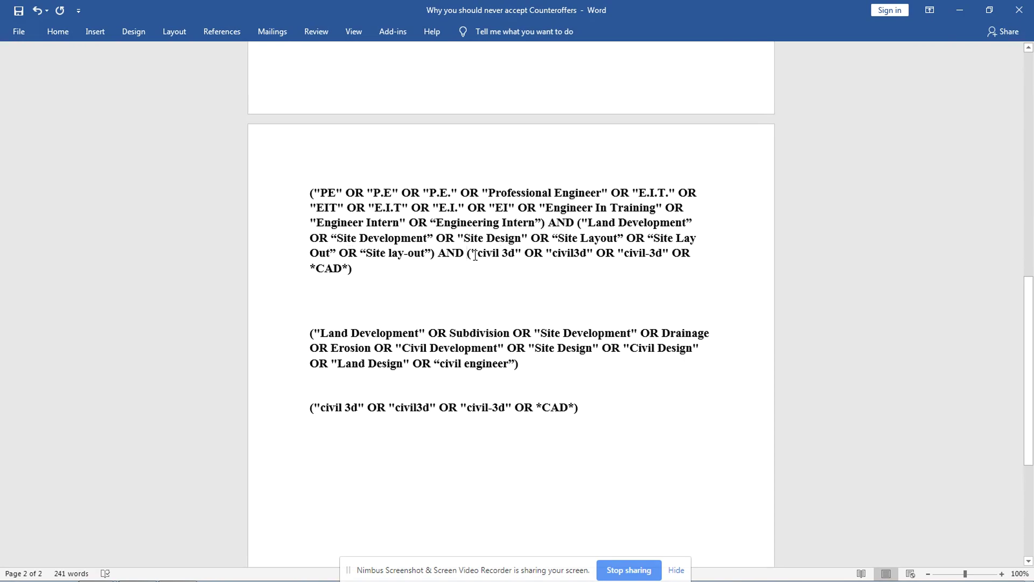
# Step: Check the Civil 3D group of the combined Boolean string and copy the whole string from "PE" through *CAD*
pyautogui.moveTo(476, 255); pyautogui.dragTo(481, 266)
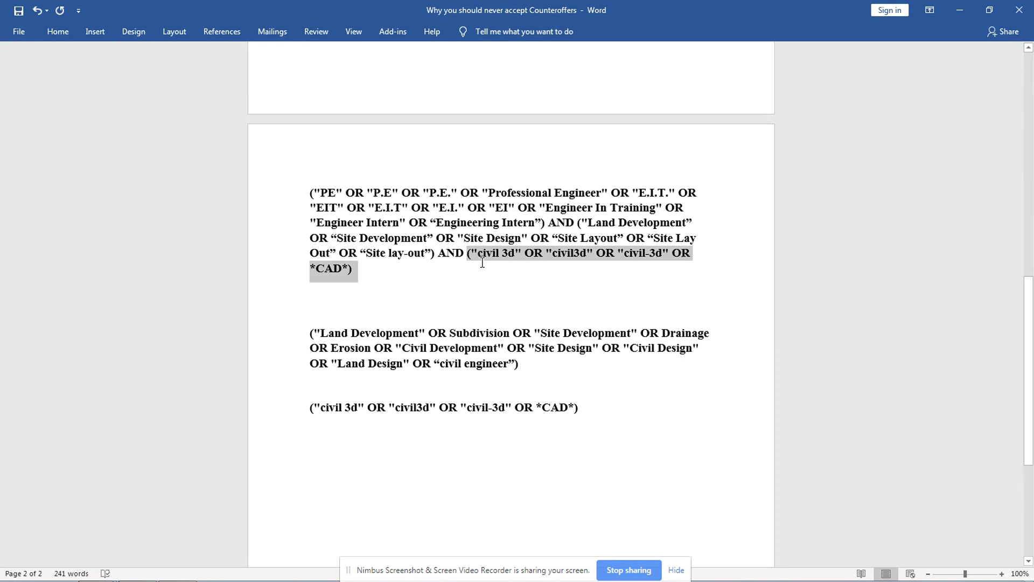
pyautogui.click(633, 272)
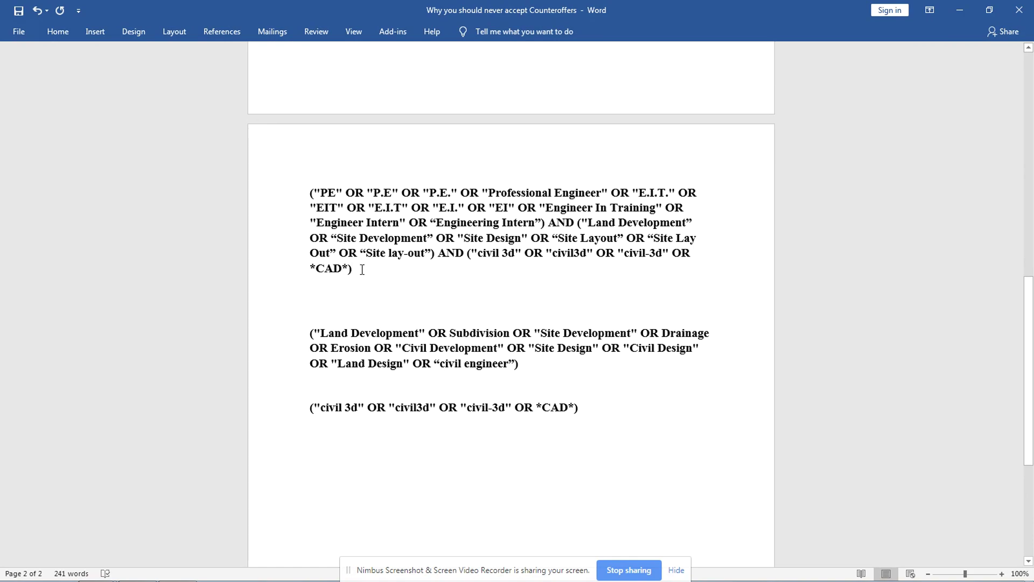
pyautogui.moveTo(349, 268); pyautogui.dragTo(312, 202)
pyautogui.rightClick(329, 202)
pyautogui.click(362, 224)
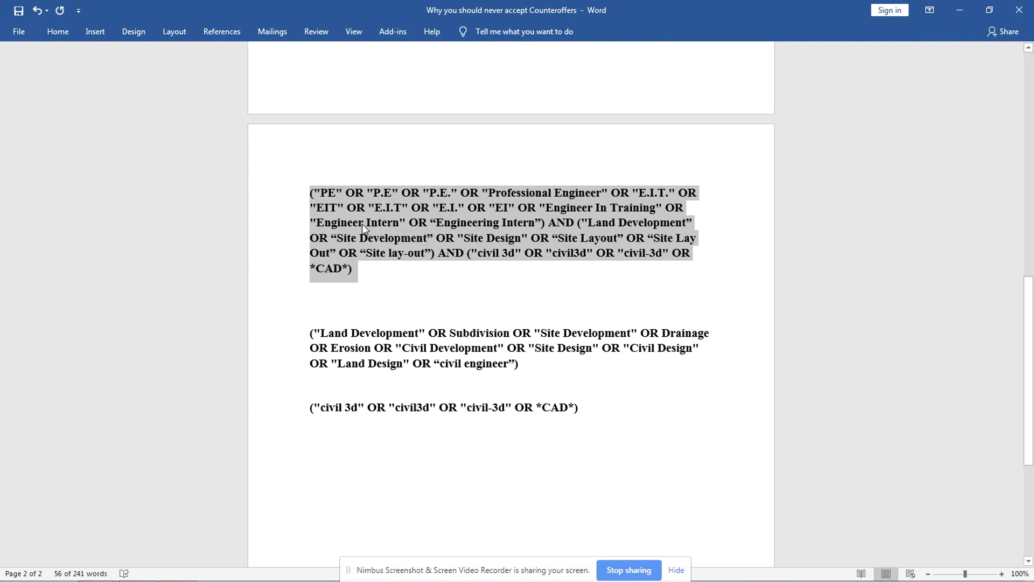
# Step: Switch to the Monster resume search results in Chrome and open the current search for modification
pyautogui.moveTo(156, 566)
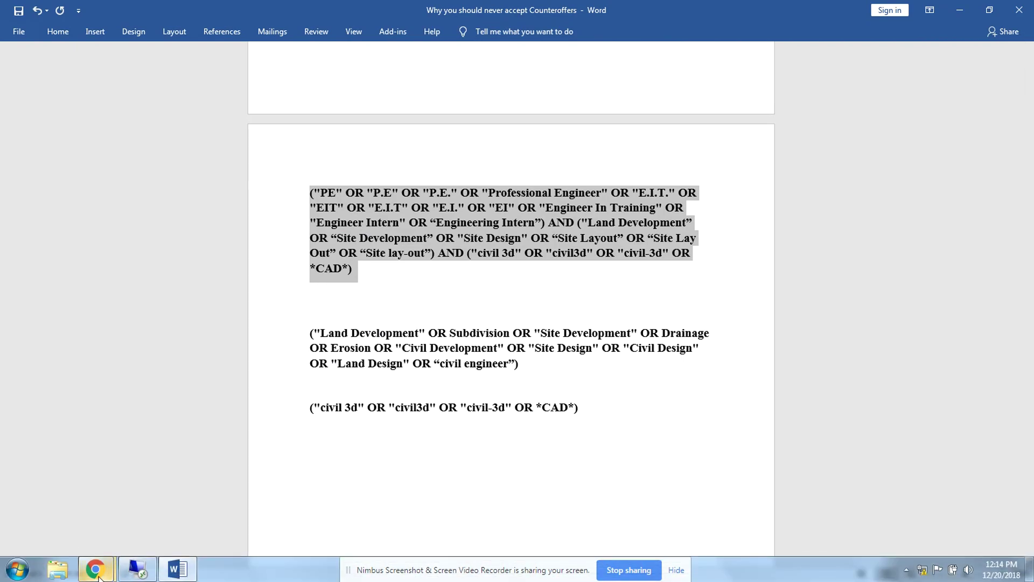
pyautogui.moveTo(99, 578)
pyautogui.click(99, 527)
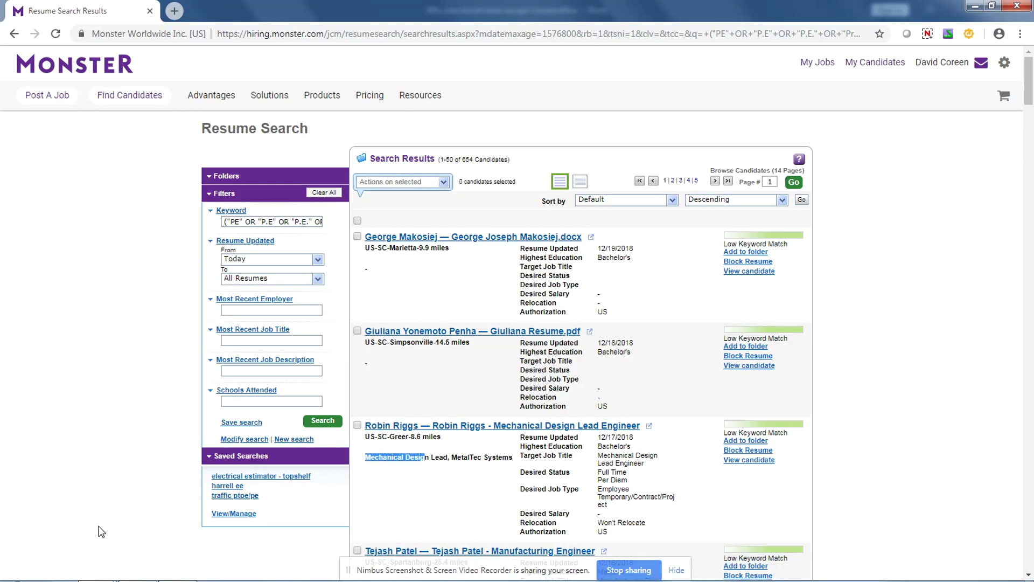
pyautogui.click(257, 439)
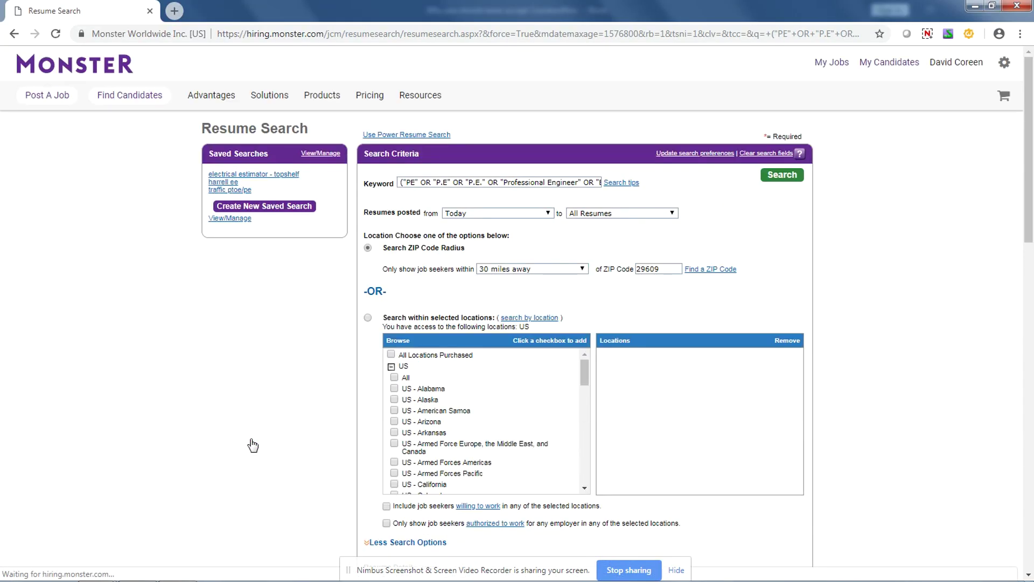
# Step: Replace the keyword with the copied Boolean string and run the resume search within 30 miles of ZIP code 29609
pyautogui.tripleClick(525, 181)
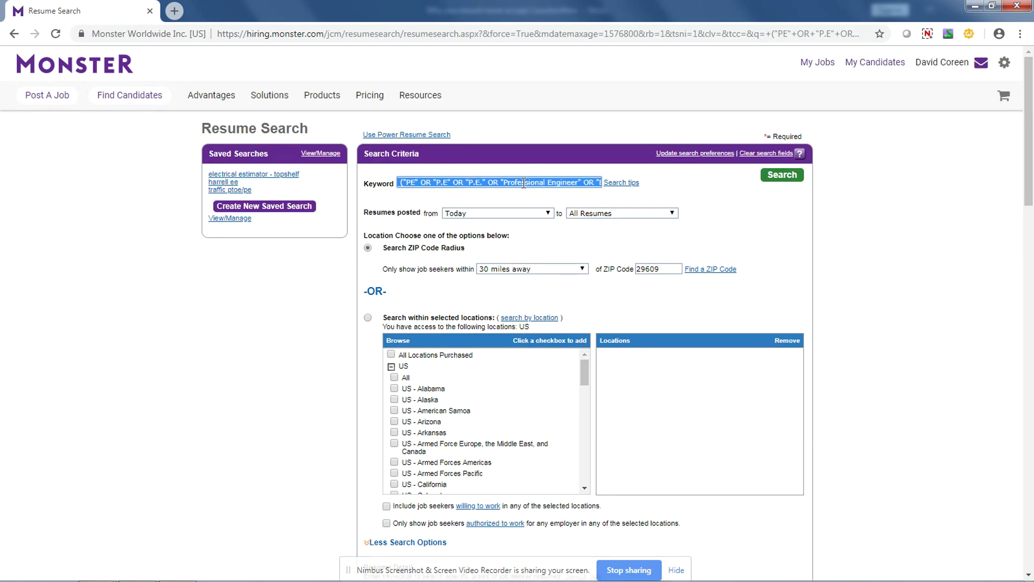
pyautogui.press('BackSpace')
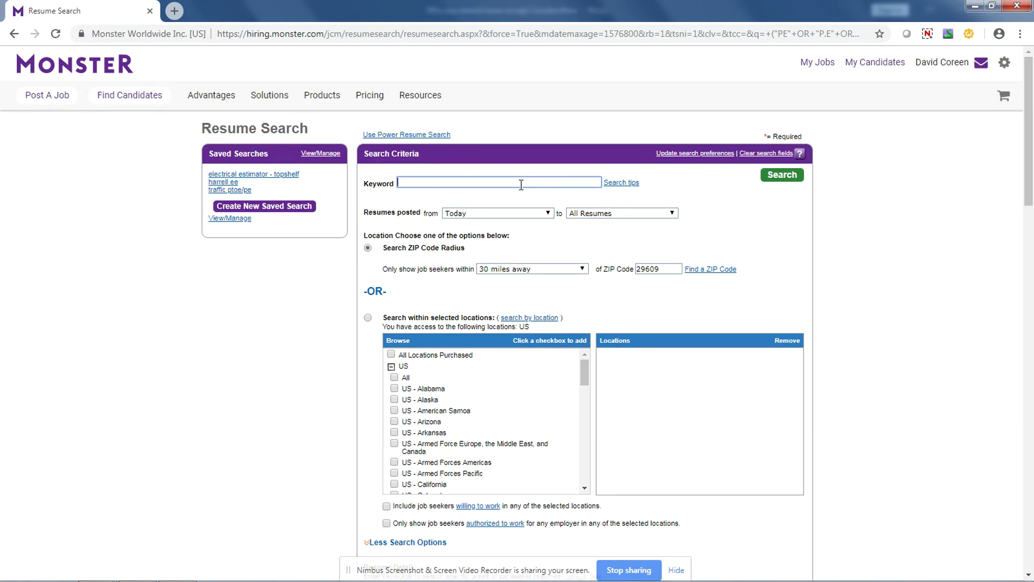
pyautogui.hotkey('ctrl', 'v')
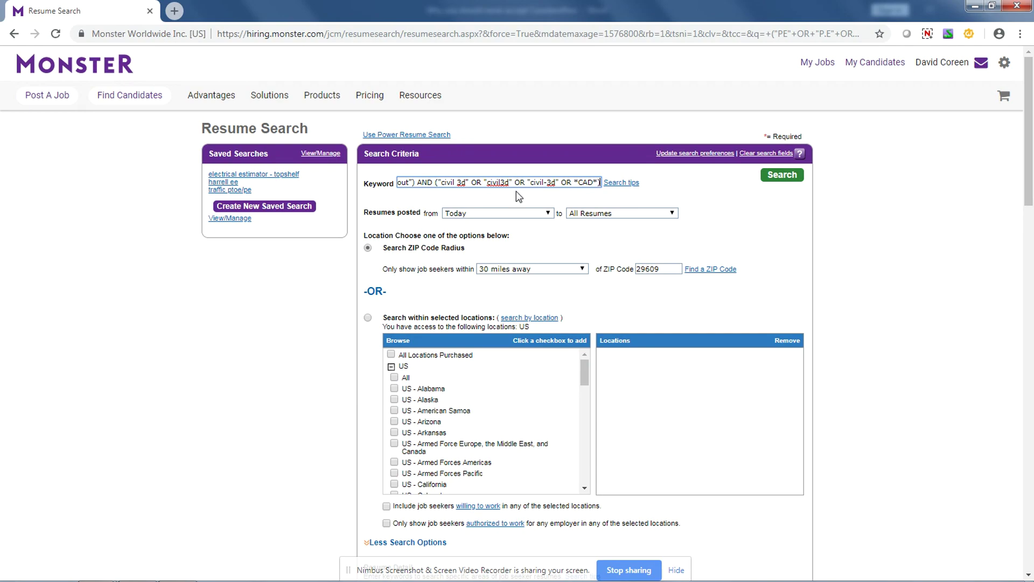
pyautogui.click(774, 178)
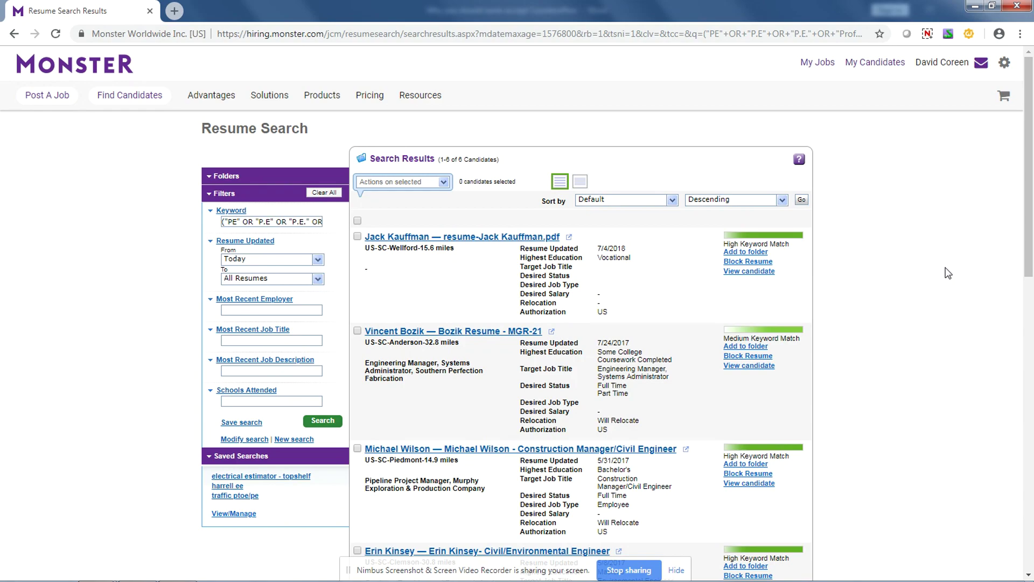
# Step: Look through the whole list of matching candidates, checking their locations, job titles and keyword match levels
pyautogui.scroll(-1, 913, 300)
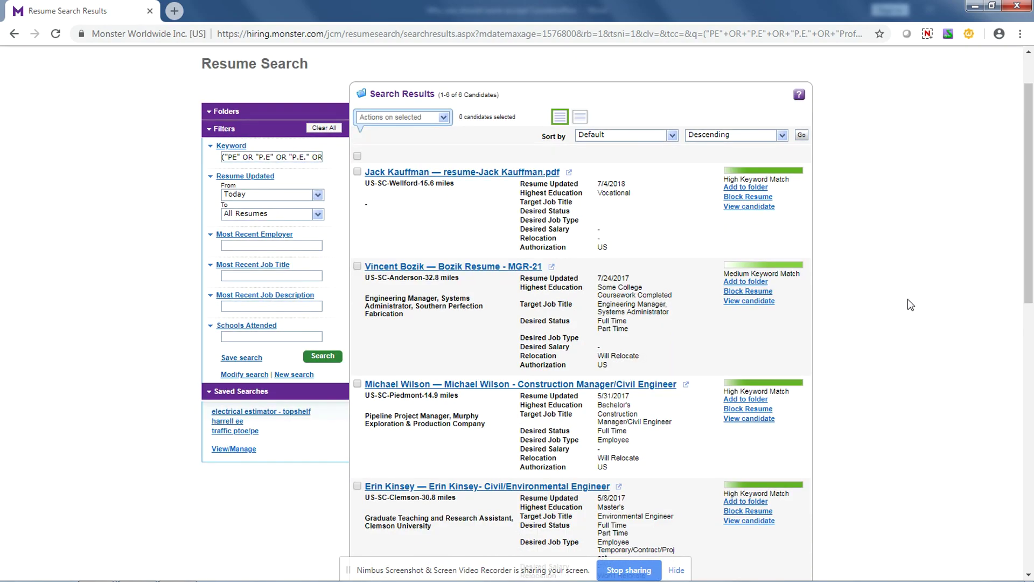
pyautogui.scroll(-2, 889, 321)
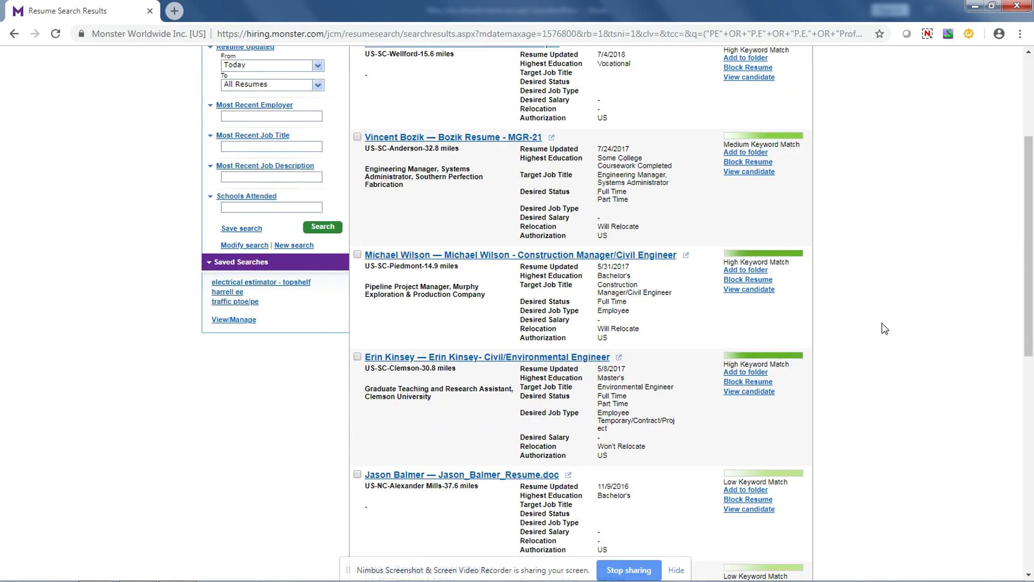
pyautogui.scroll(-1, 885, 330)
pyautogui.scroll(-1, 876, 343)
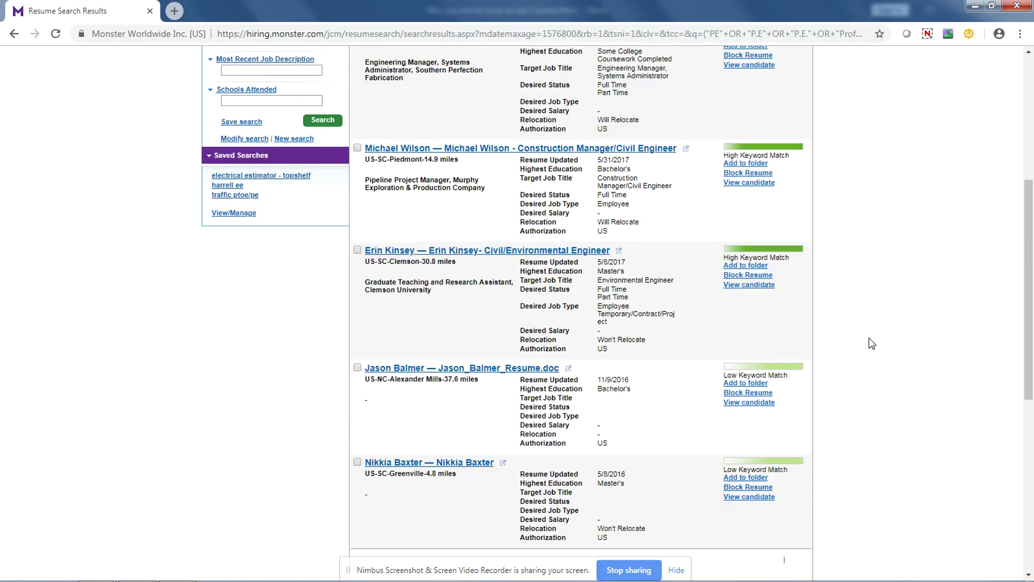
pyautogui.scroll(5, 872, 345)
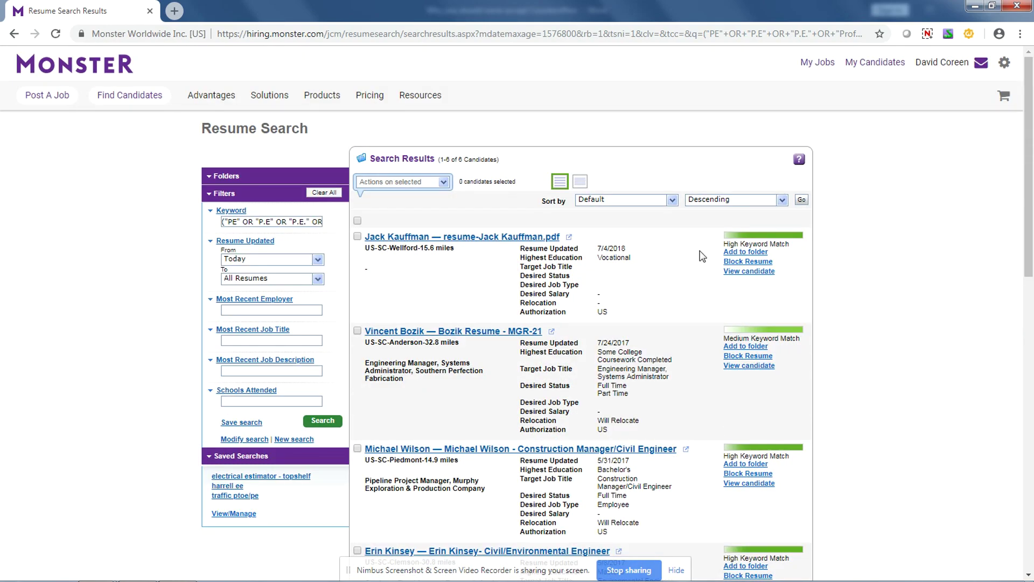
# Step: Open the first candidate's resume in a separate maximized window, examine the highlighted keywords, and close it
pyautogui.click(569, 237)
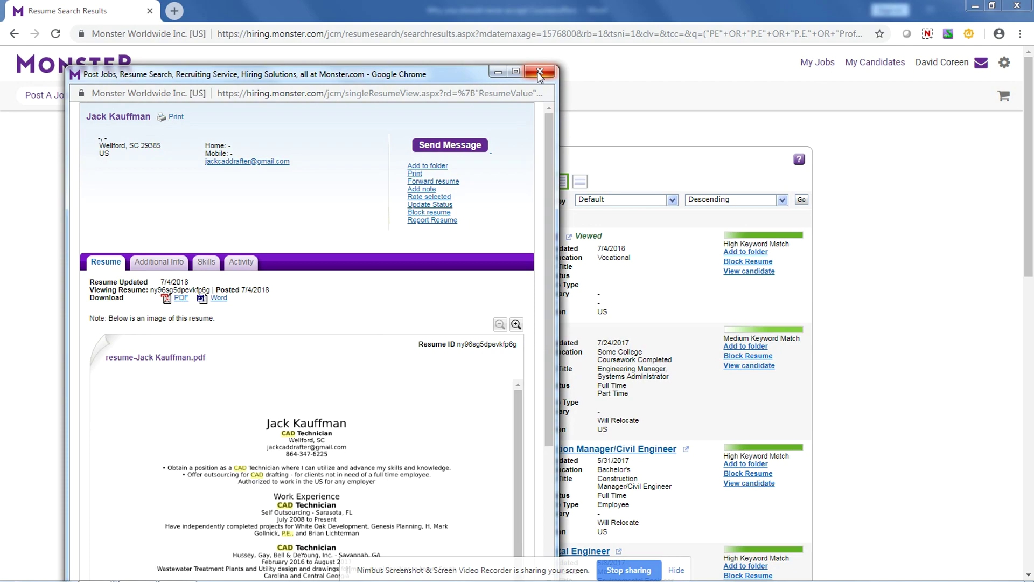
pyautogui.click(516, 72)
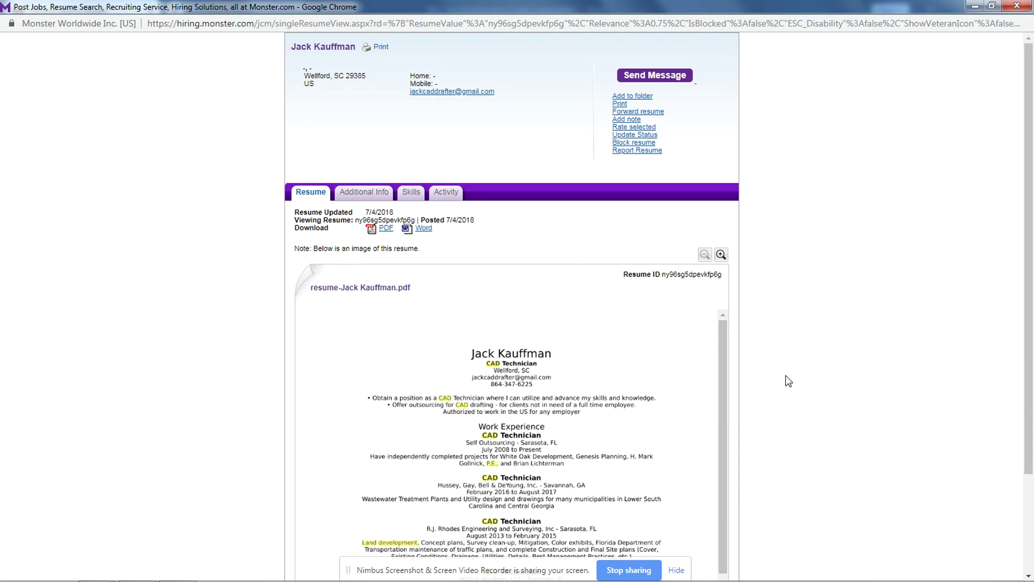
pyautogui.scroll(-3, 794, 383)
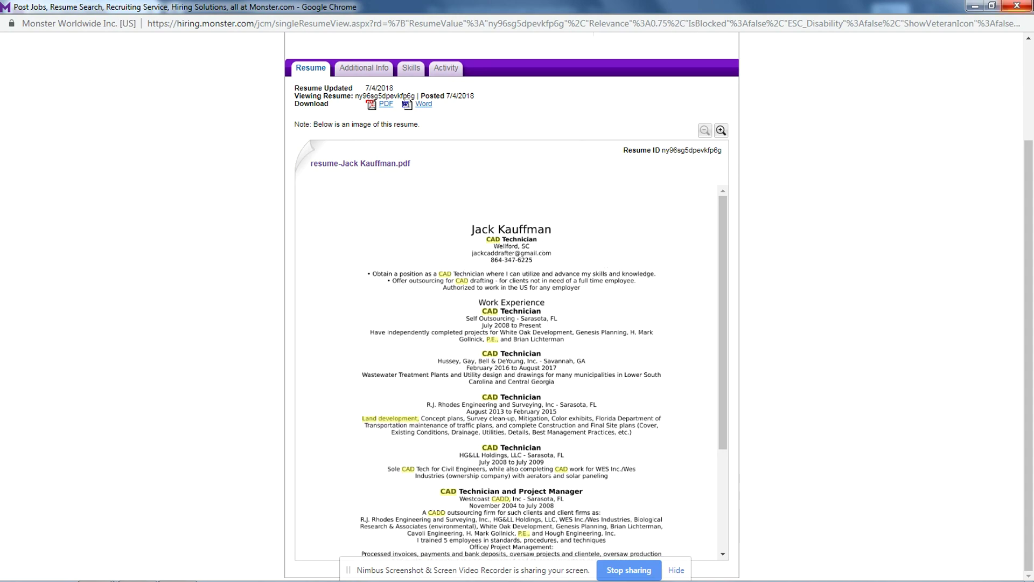
pyautogui.click(1019, 7)
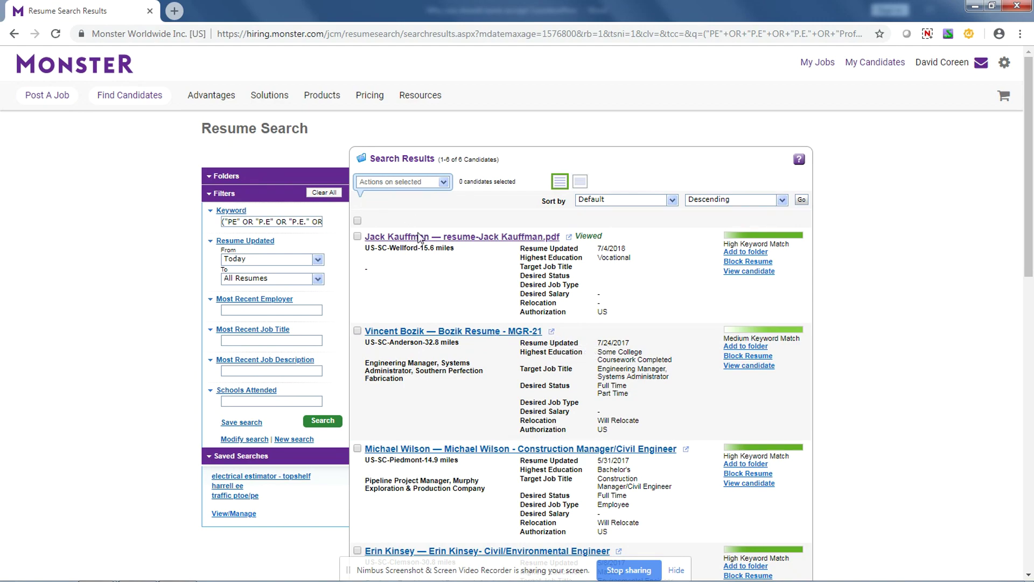
# Step: Try to view the second candidate within the results page, return to the results, and review the full candidate list
pyautogui.click(447, 331)
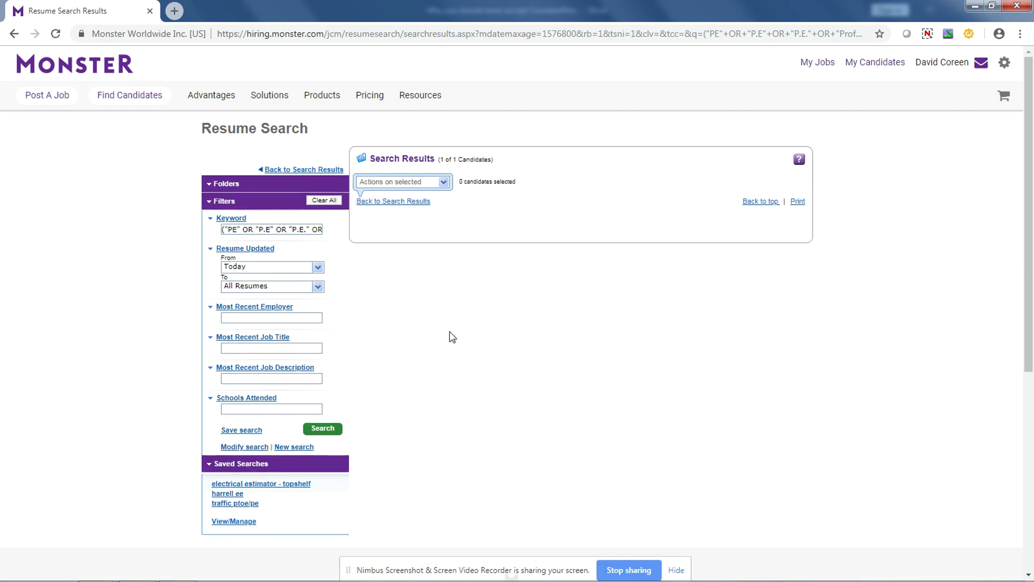
pyautogui.click(12, 34)
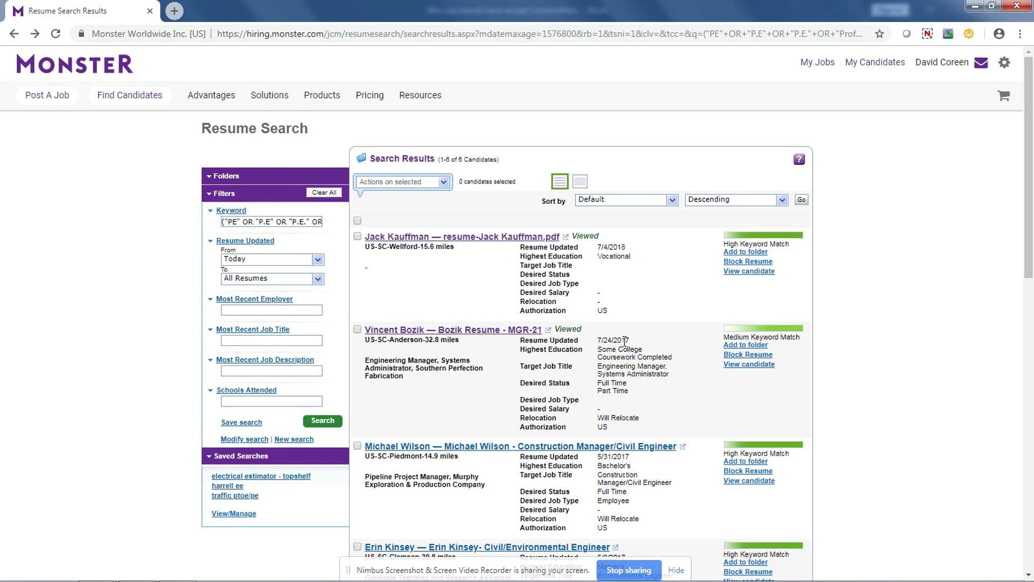
pyautogui.scroll(-2, 614, 345)
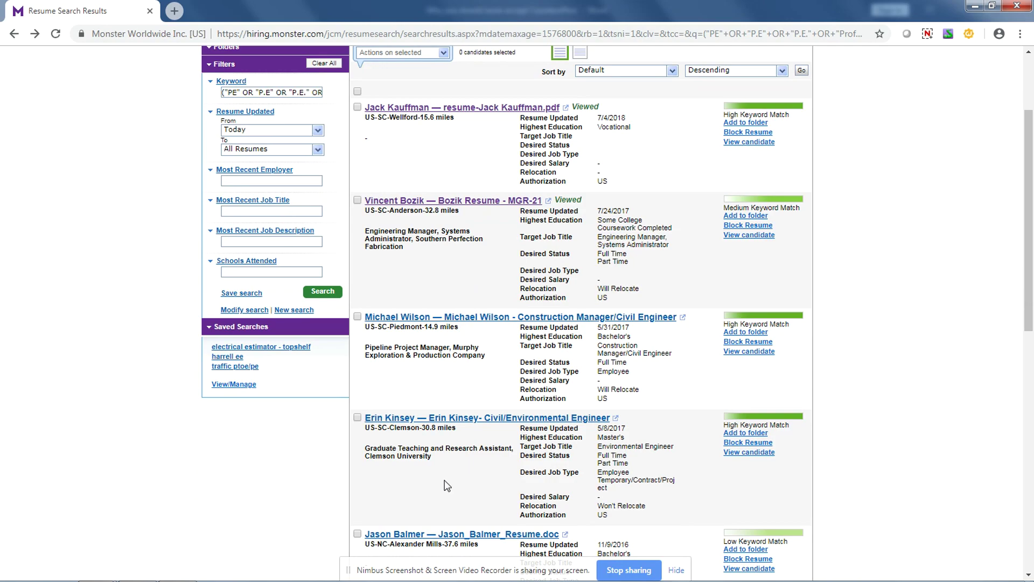
pyautogui.scroll(-6, 434, 446)
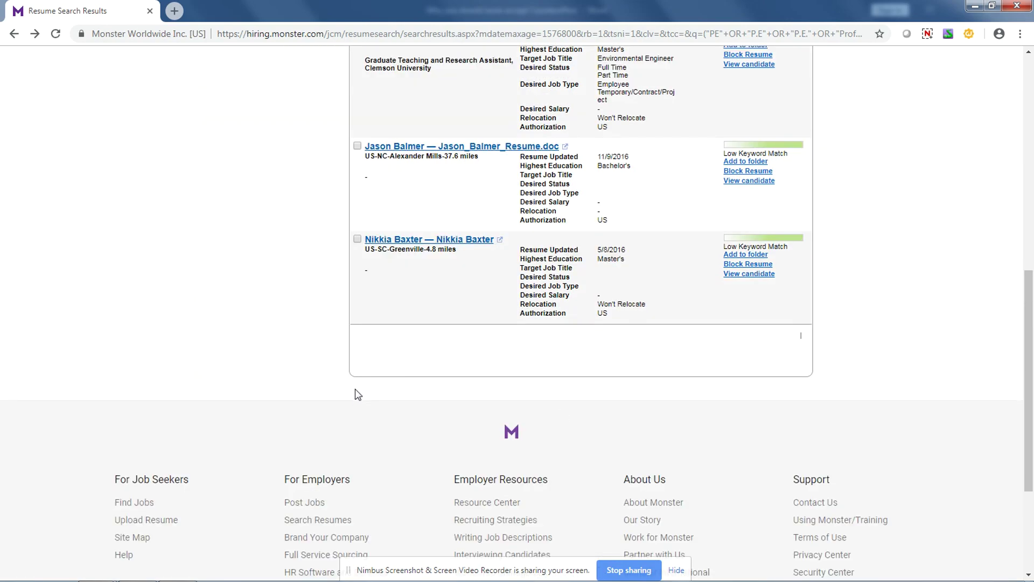
pyautogui.scroll(6, 356, 394)
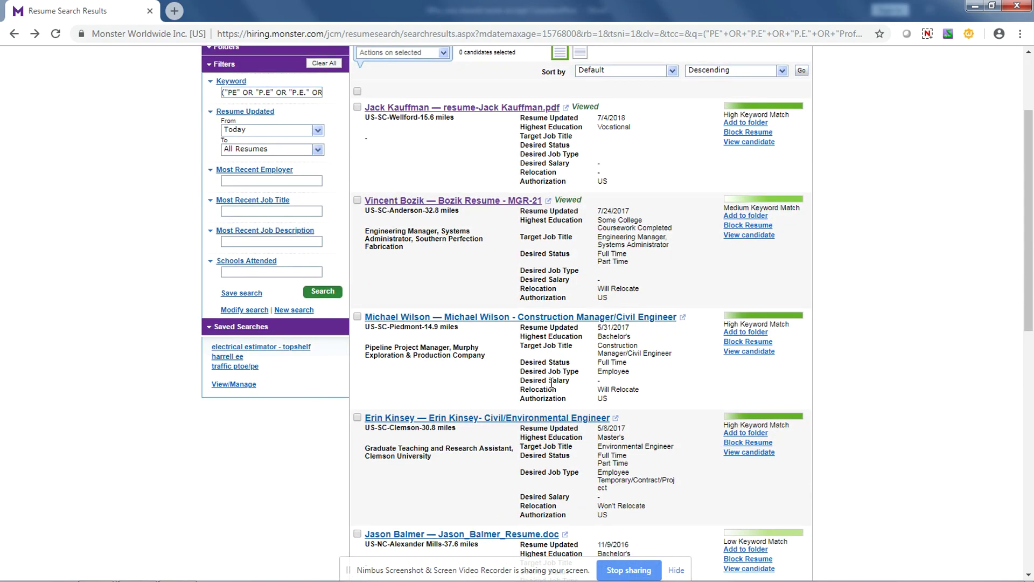
pyautogui.scroll(2, 553, 383)
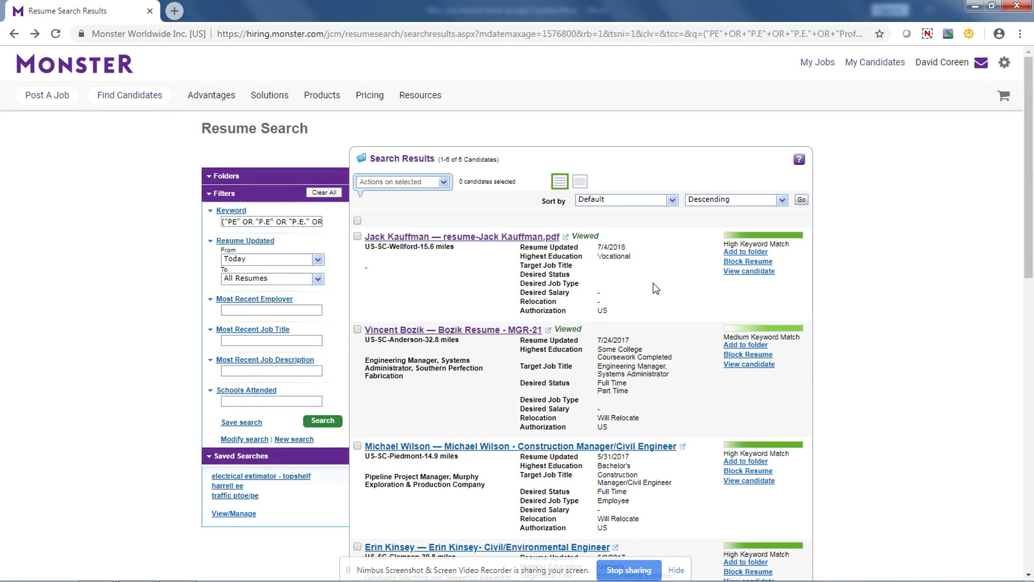
# Step: Examine the available sort options for the results and the end of the keyword string in the filters
pyautogui.click(671, 206)
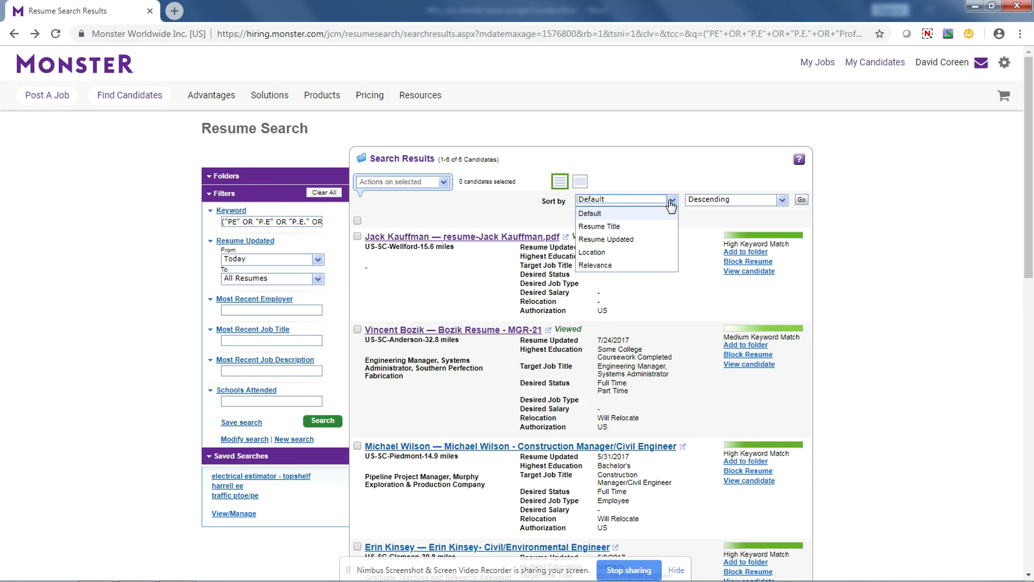
pyautogui.click(926, 209)
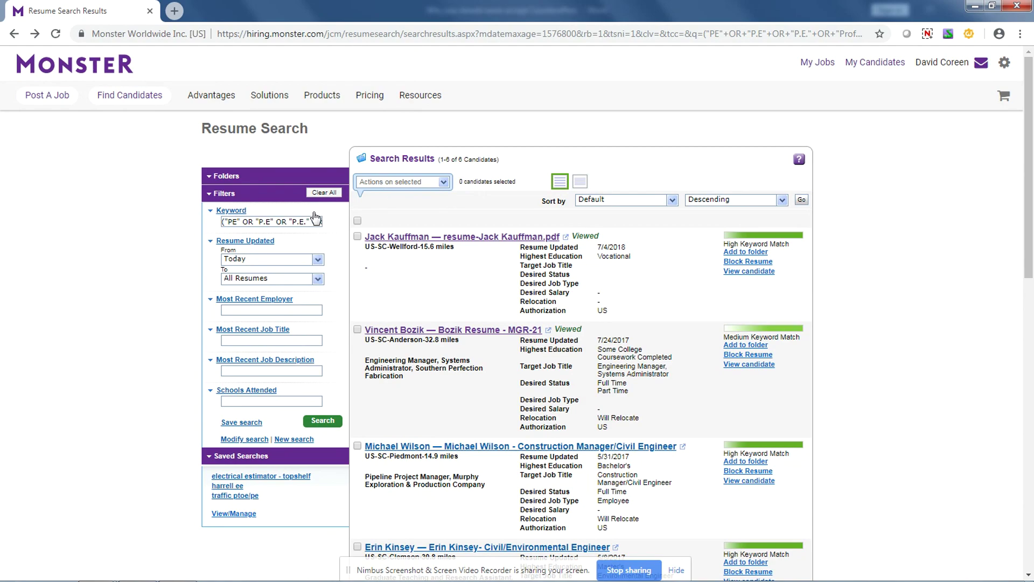
pyautogui.moveTo(276, 221); pyautogui.dragTo(383, 218)
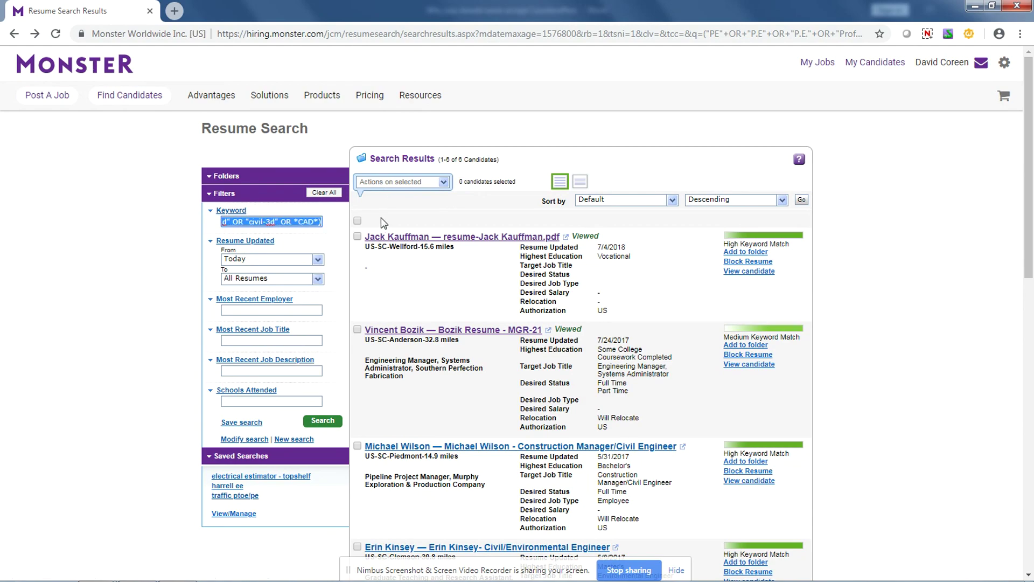
pyautogui.click(316, 222)
# Step: Reopen the first candidate's resume in a maximized window, trace the highlighted P.E., CAD and land development matches, and close it
pyautogui.click(566, 240)
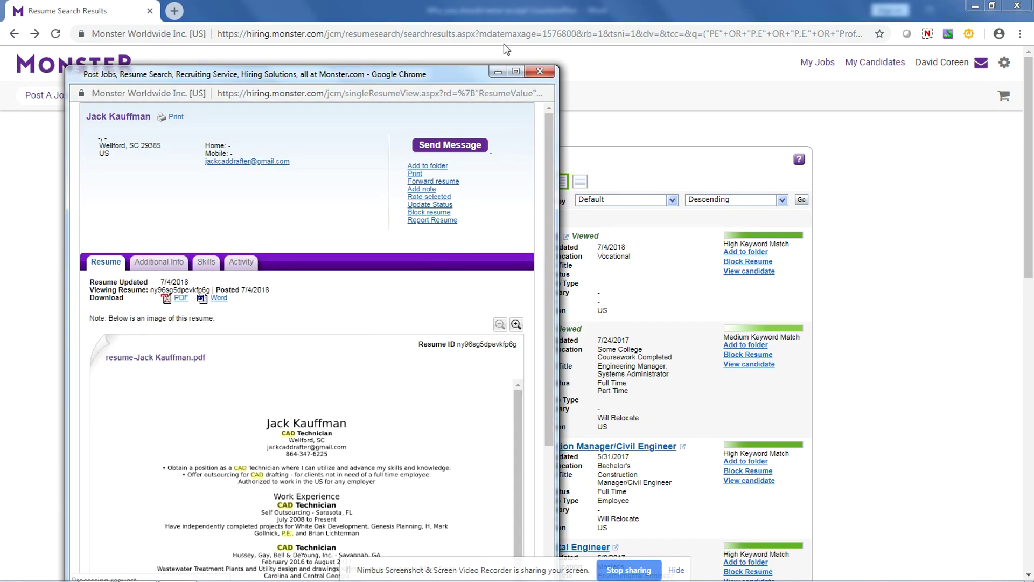
pyautogui.click(516, 71)
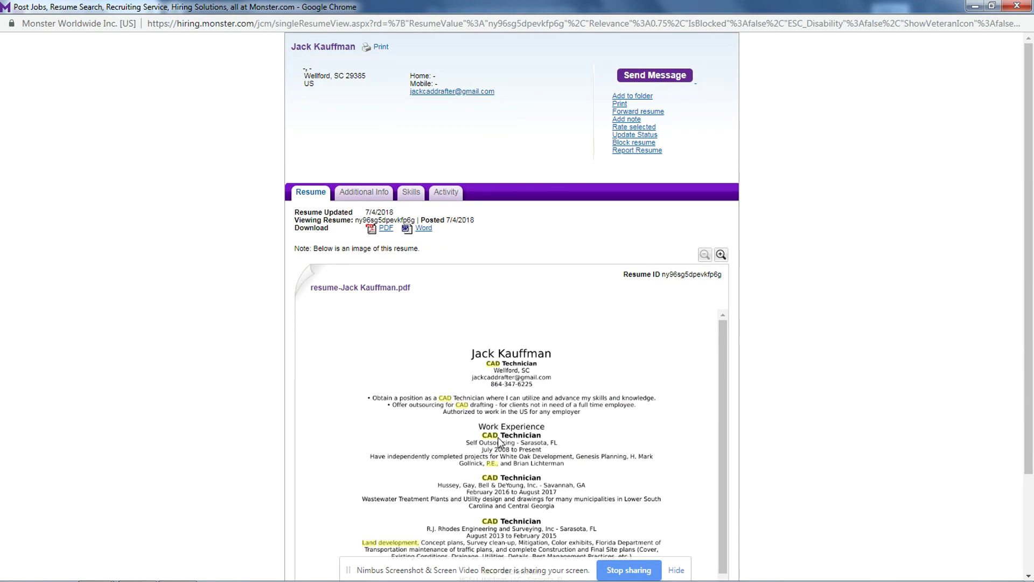
pyautogui.scroll(-3, 496, 441)
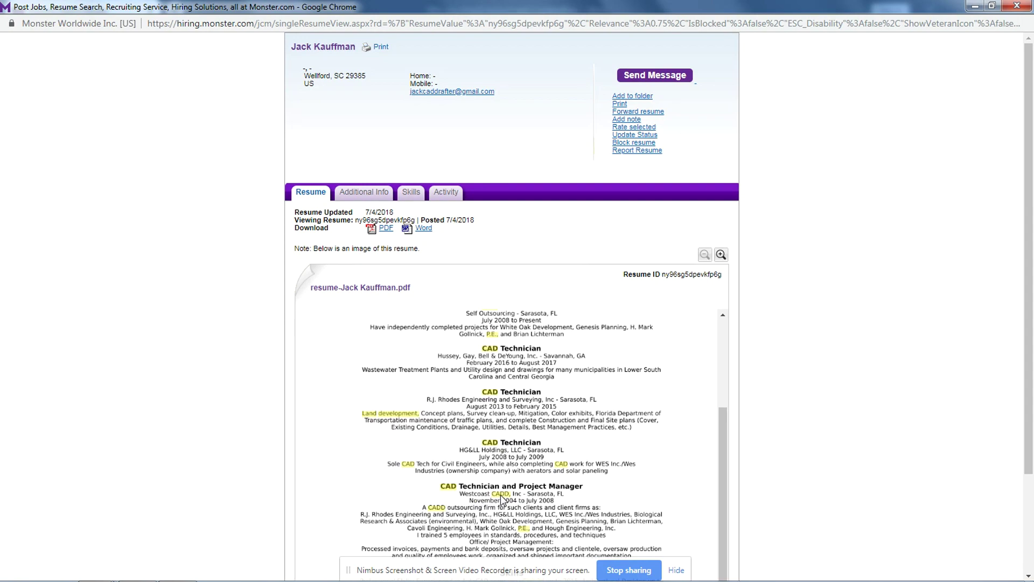
pyautogui.scroll(-1, 506, 454)
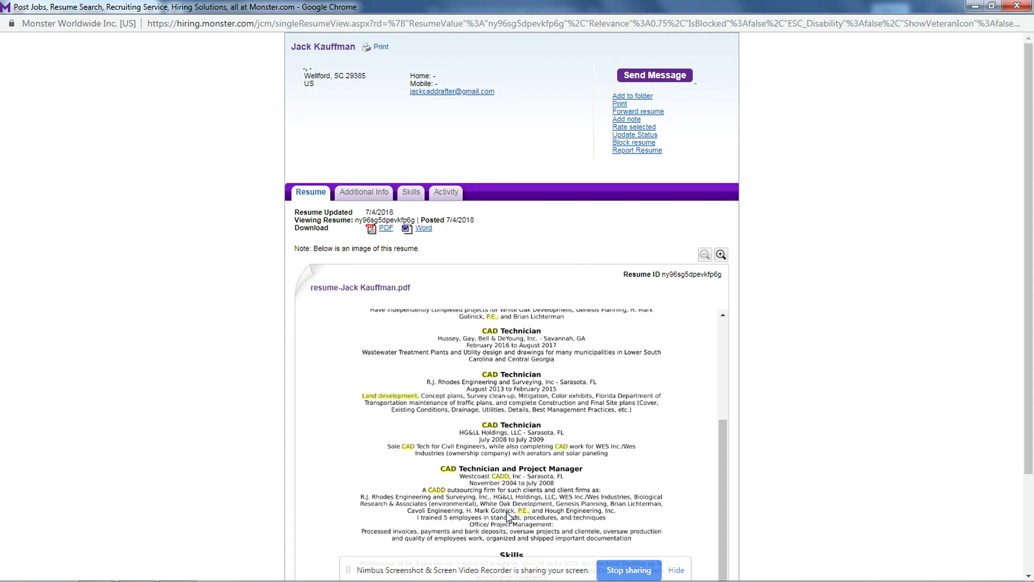
pyautogui.click(1015, 6)
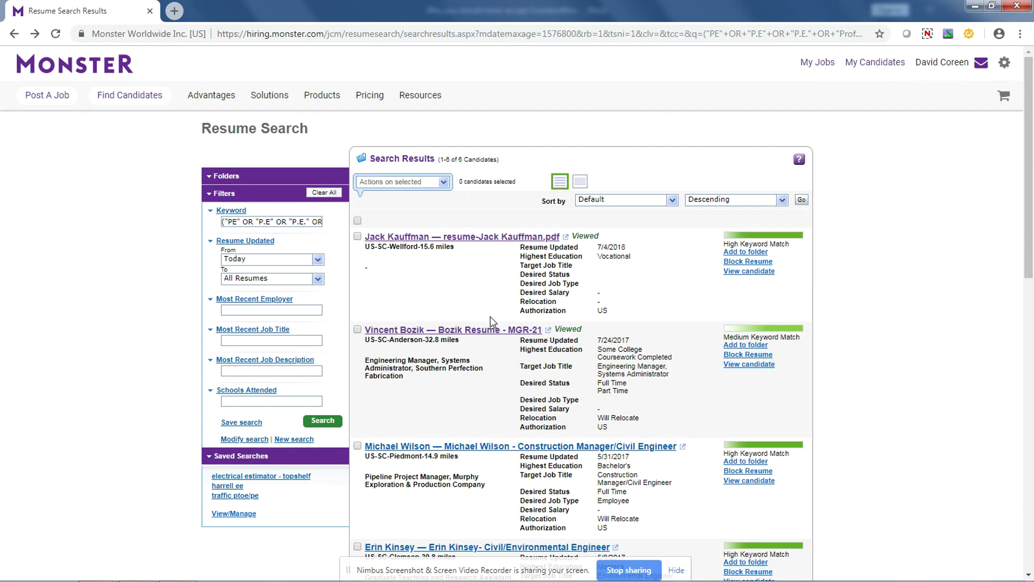
# Step: Open the second candidate's resume in a separate maximized window, examine the highlighted keywords through the work history, and close it
pyautogui.click(549, 331)
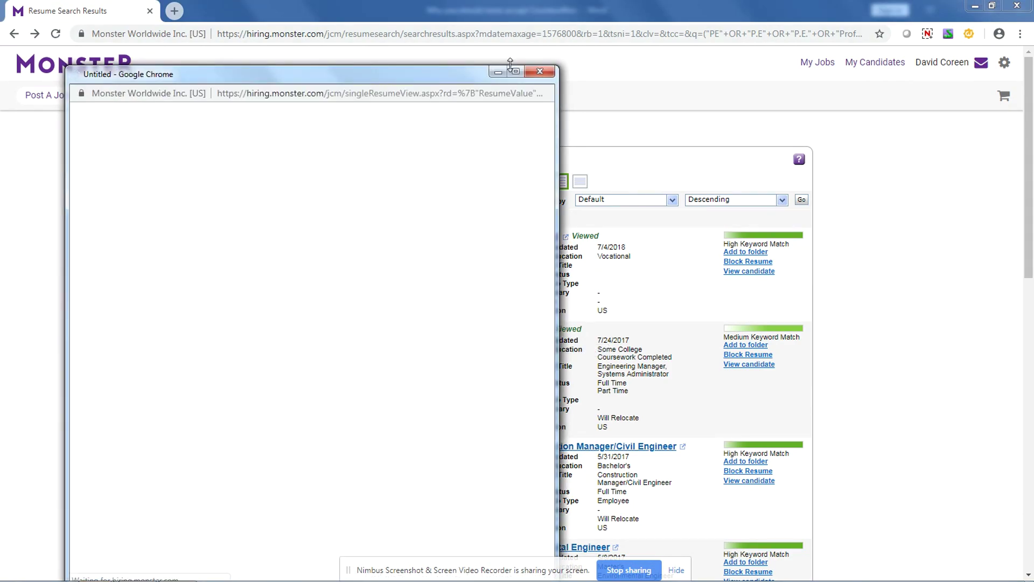
pyautogui.click(515, 71)
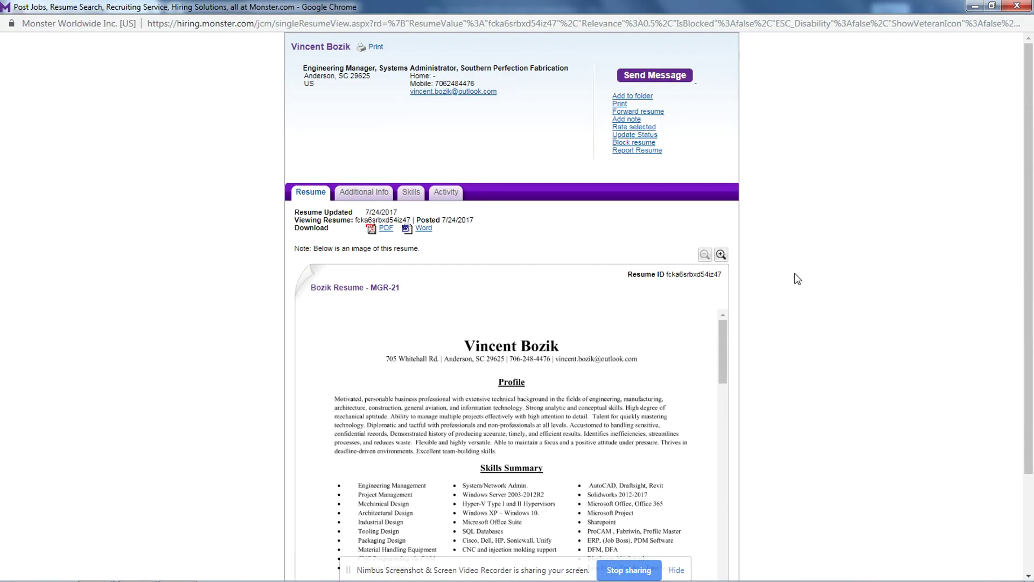
pyautogui.scroll(-2, 797, 279)
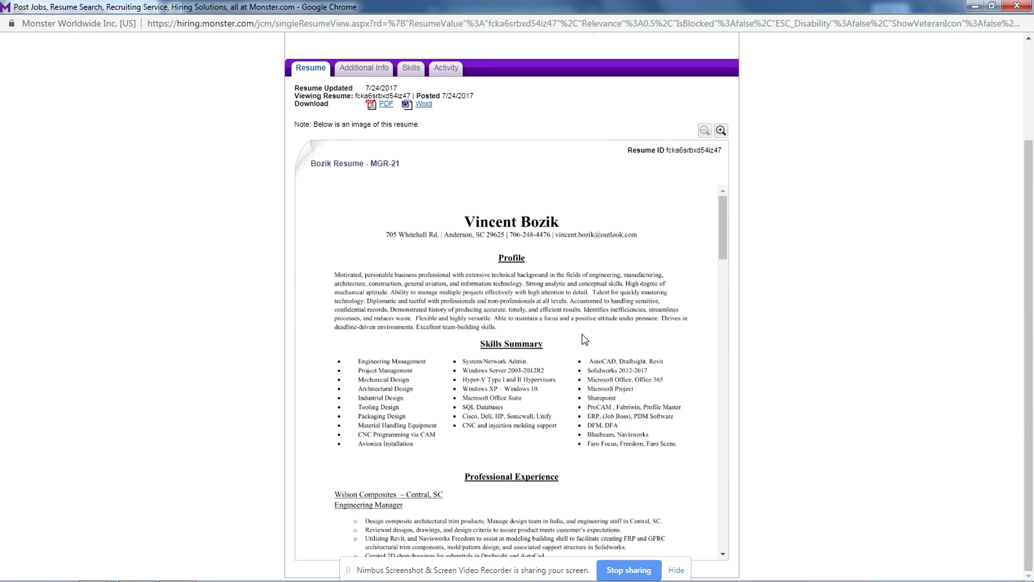
pyautogui.scroll(-2, 586, 342)
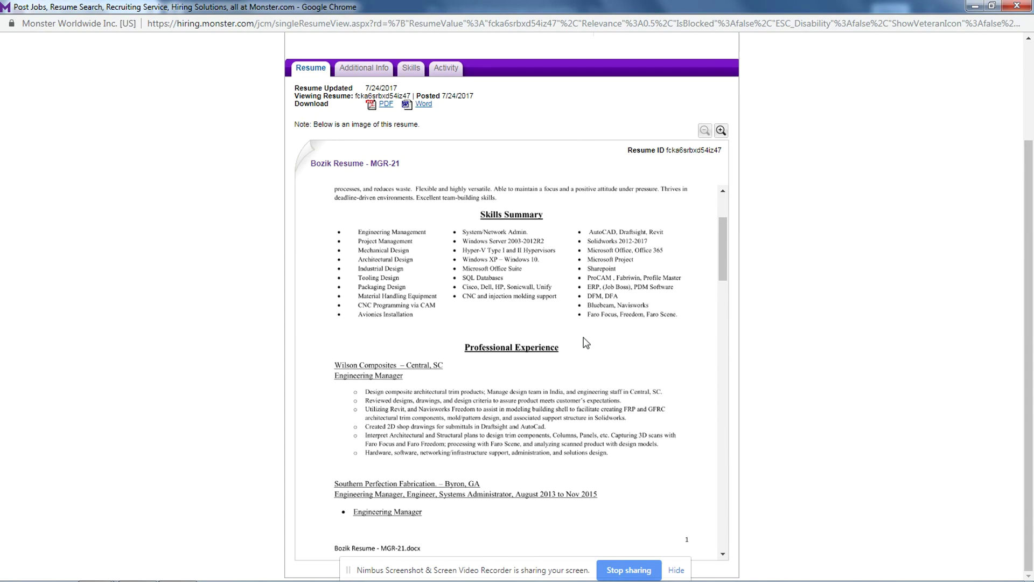
pyautogui.scroll(-5, 584, 343)
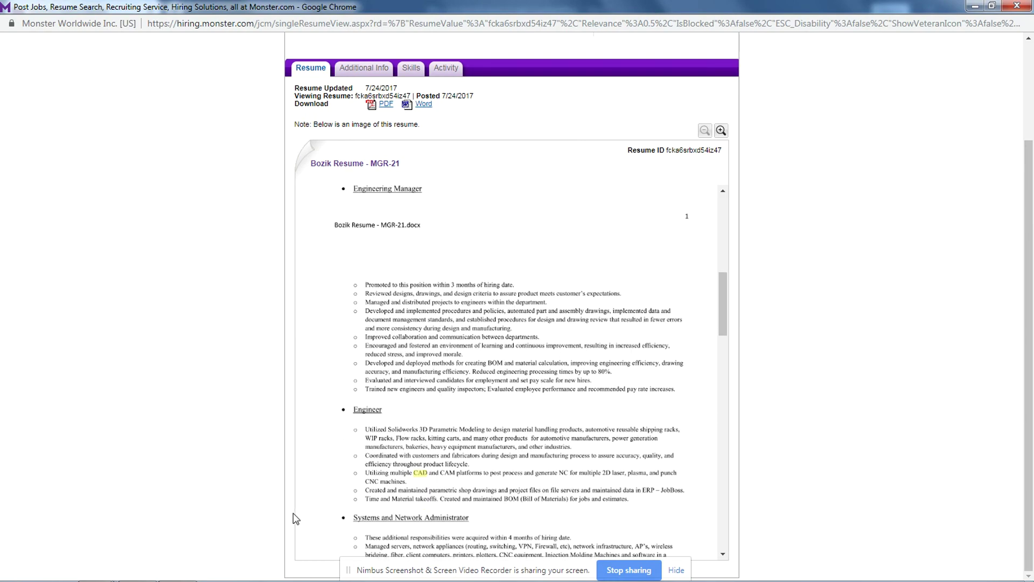
pyautogui.scroll(-2, 525, 392)
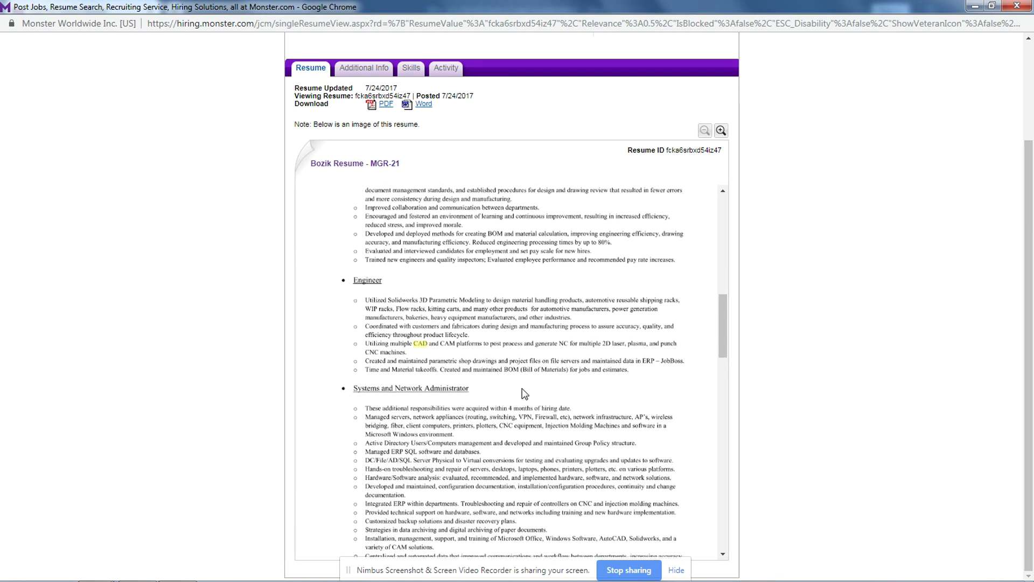
pyautogui.scroll(-7, 517, 397)
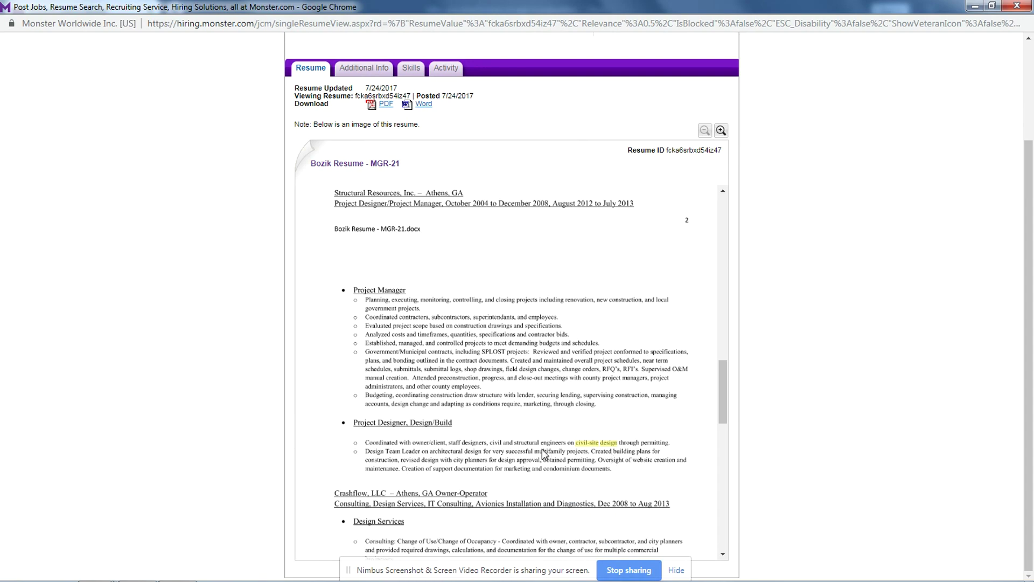
pyautogui.scroll(-5, 562, 462)
pyautogui.scroll(-3, 563, 445)
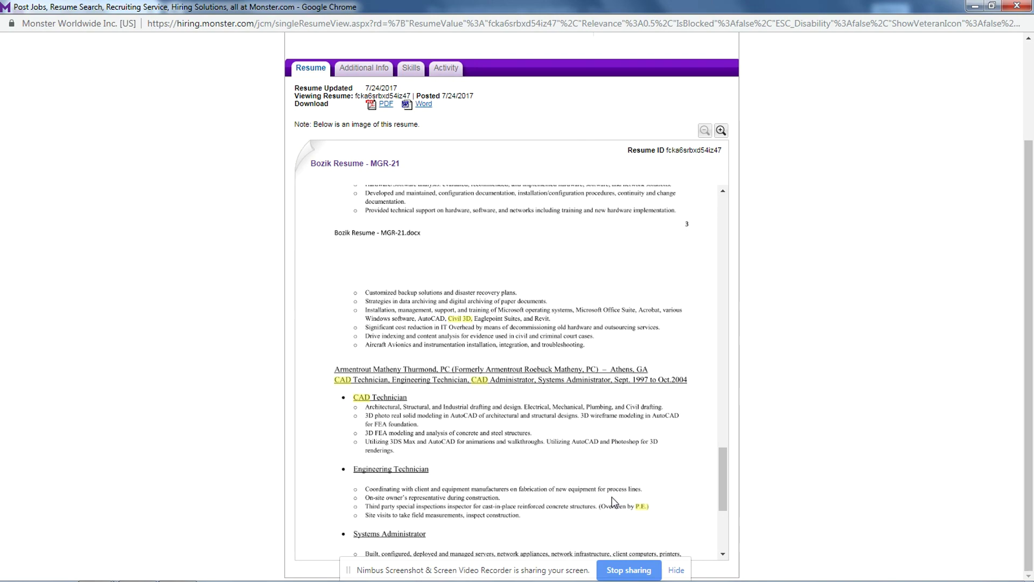
pyautogui.click(1017, 5)
# Step: Open the Construction Manager/Civil Engineer candidate's resume in a maximized window and trace the keyword matches down to the Ward Edwards job
pyautogui.scroll(-1, 615, 404)
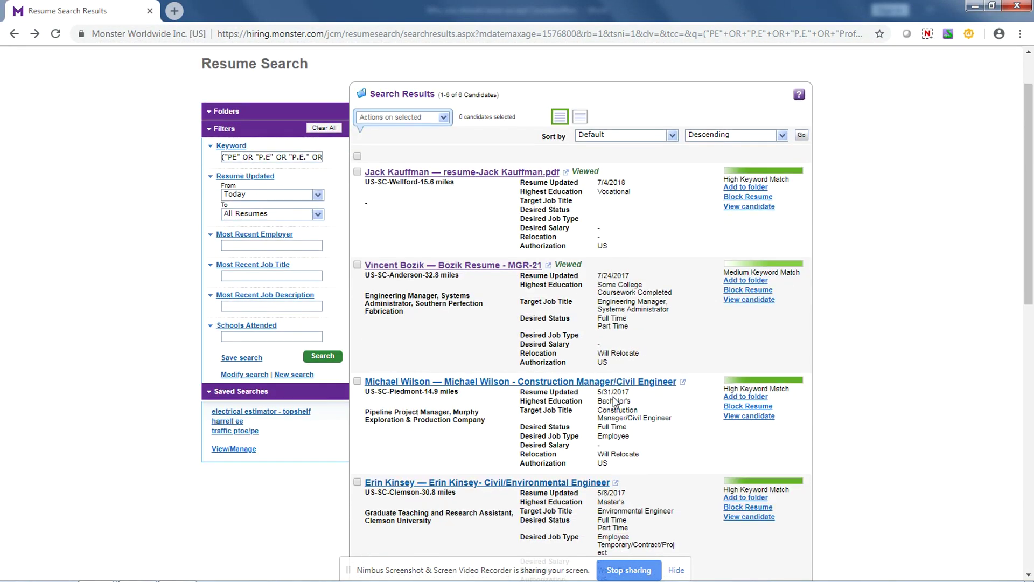
pyautogui.click(684, 384)
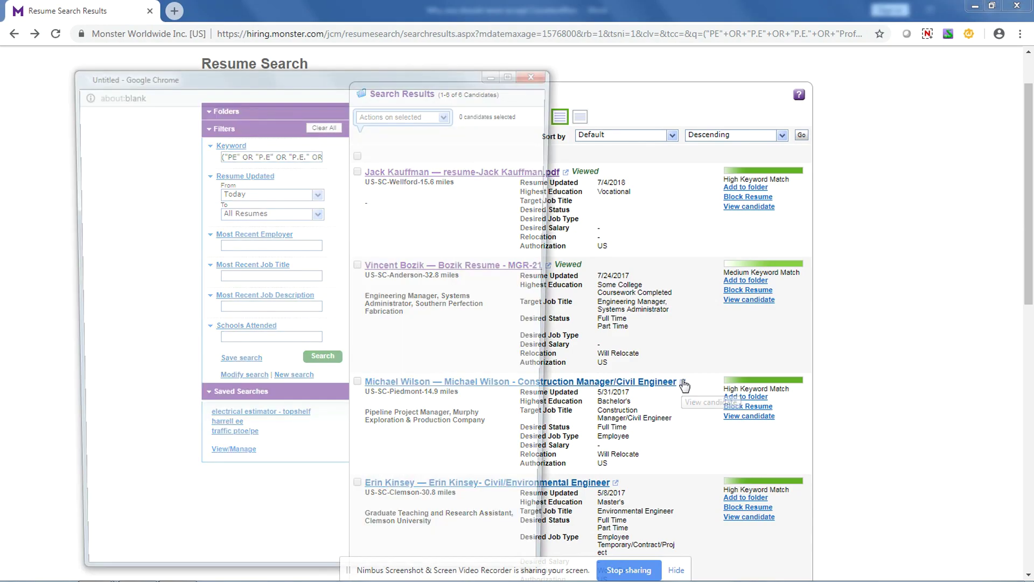
pyautogui.click(515, 72)
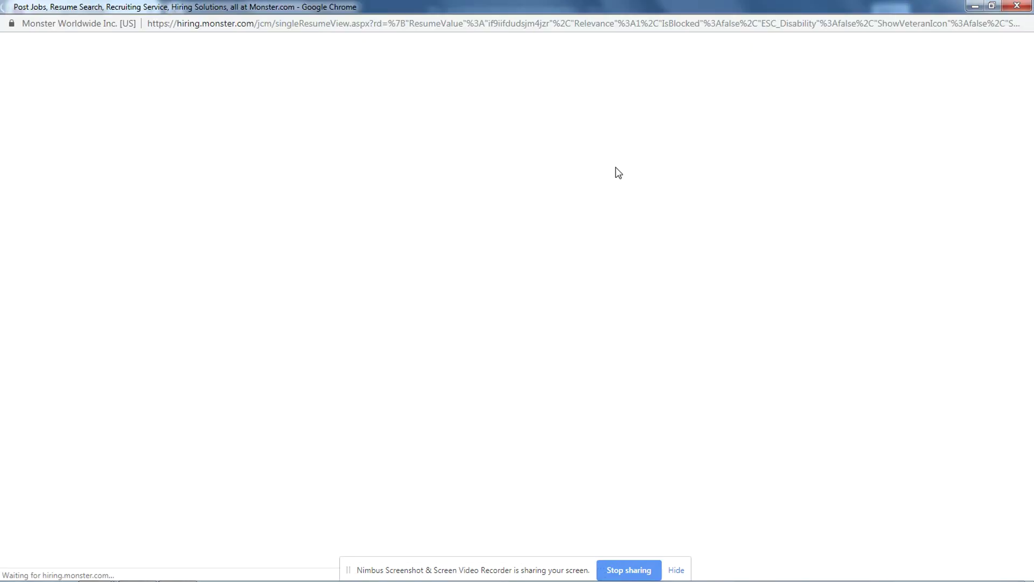
pyautogui.scroll(-2, 778, 288)
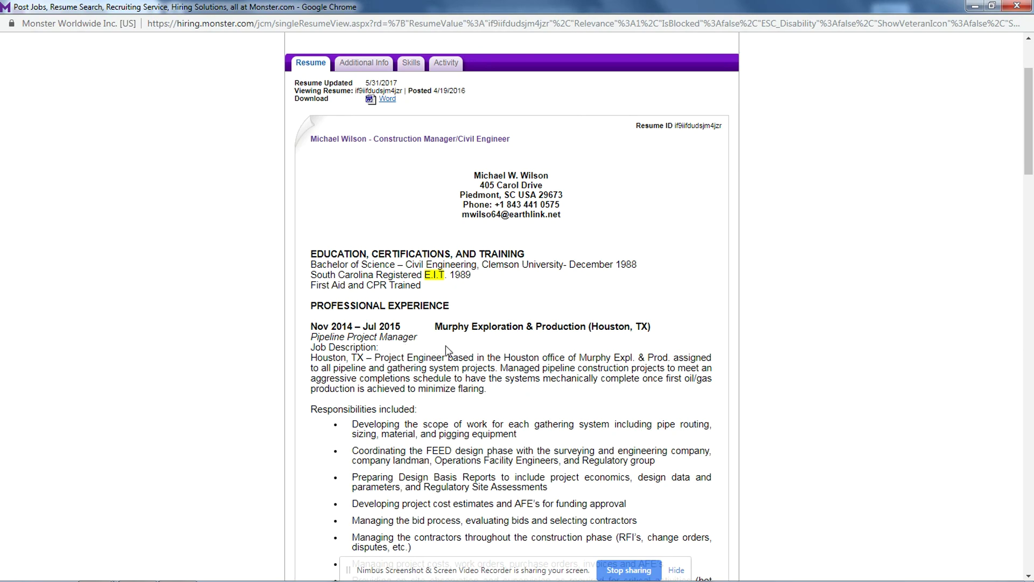
pyautogui.scroll(-5, 445, 346)
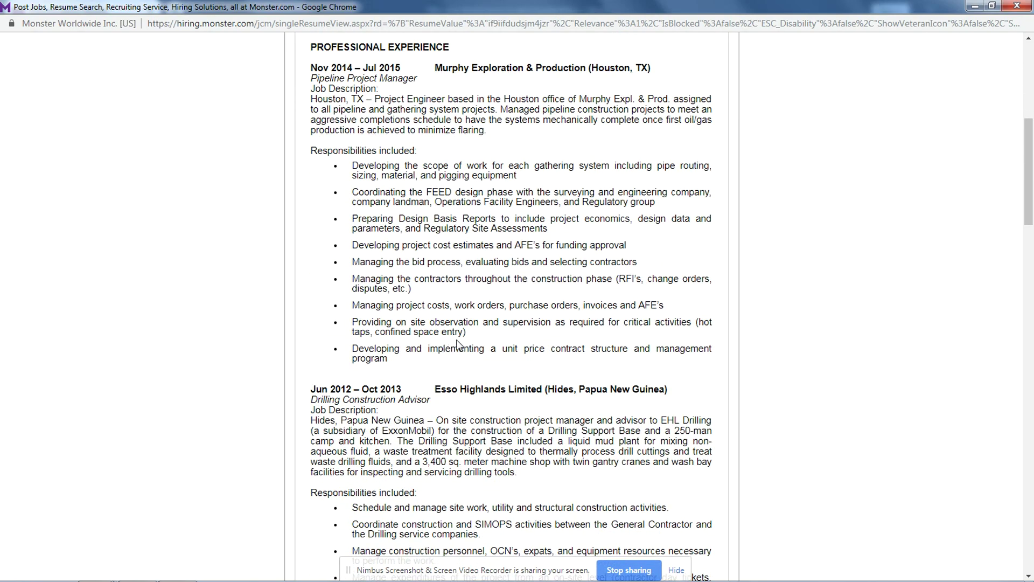
pyautogui.scroll(-3, 457, 340)
pyautogui.scroll(-6, 453, 339)
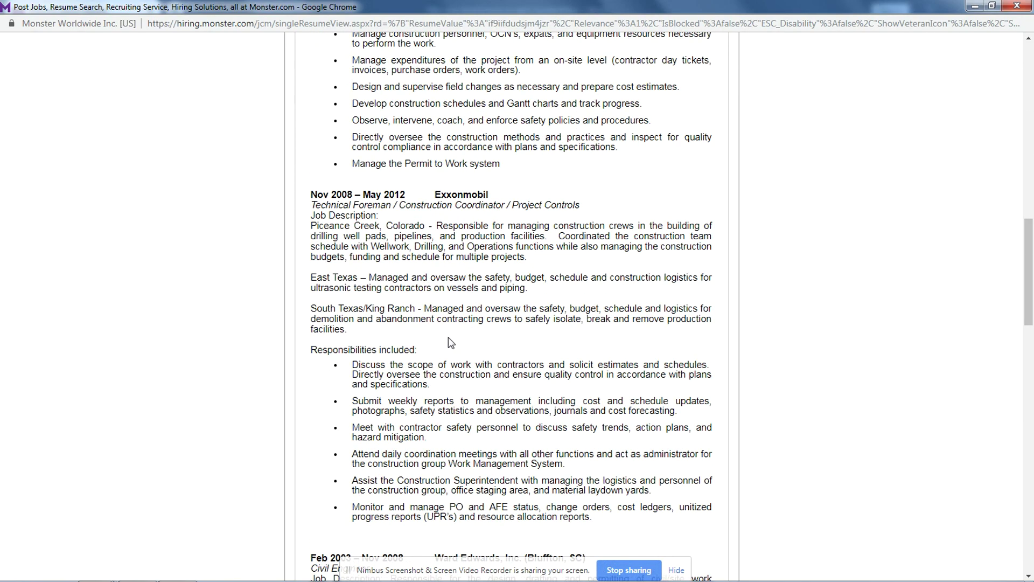
pyautogui.scroll(-5, 449, 342)
pyautogui.scroll(-1, 447, 339)
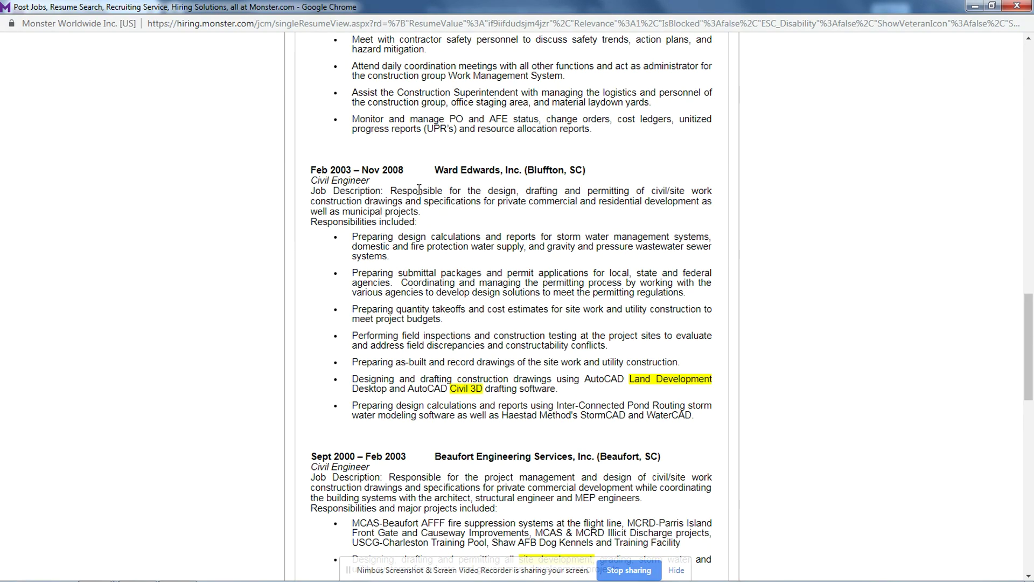
# Step: Review the third candidate's work history from Ward Edwards back up to the certifications, and close the resume
pyautogui.scroll(3, 417, 190)
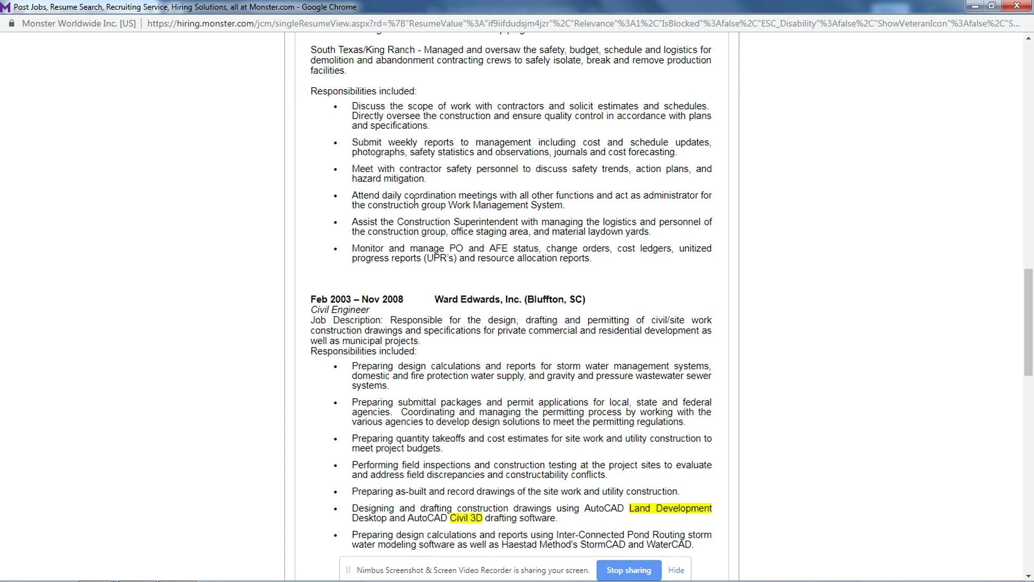
pyautogui.scroll(2, 412, 200)
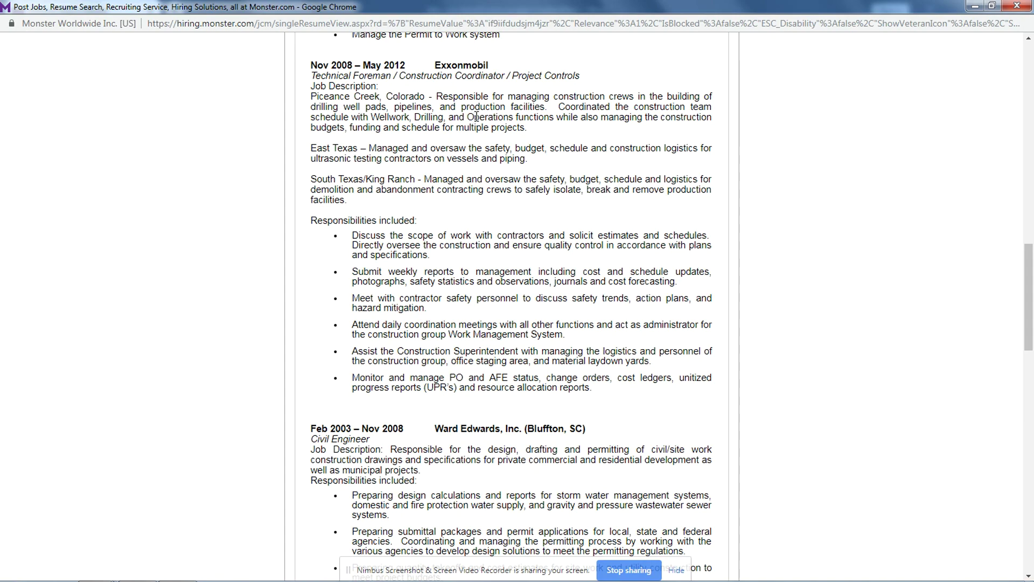
pyautogui.scroll(3, 474, 118)
pyautogui.scroll(3, 486, 122)
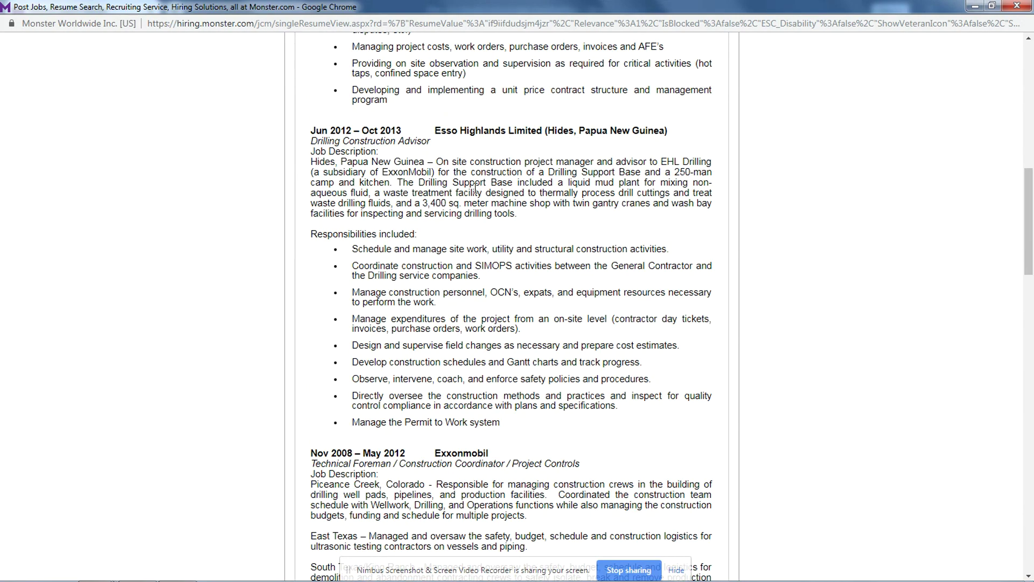
pyautogui.scroll(3, 443, 208)
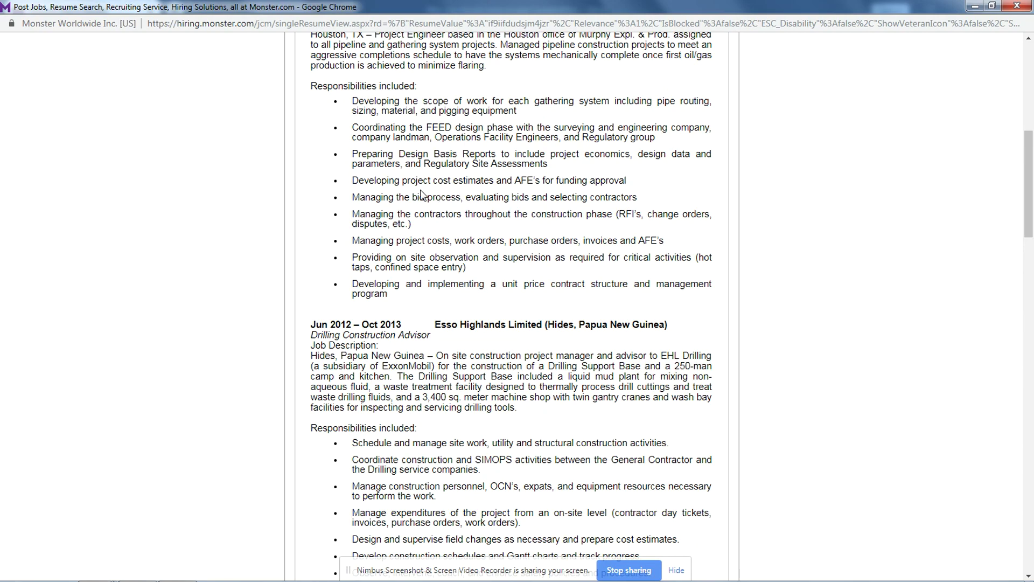
pyautogui.scroll(1, 361, 111)
pyautogui.scroll(5, 361, 110)
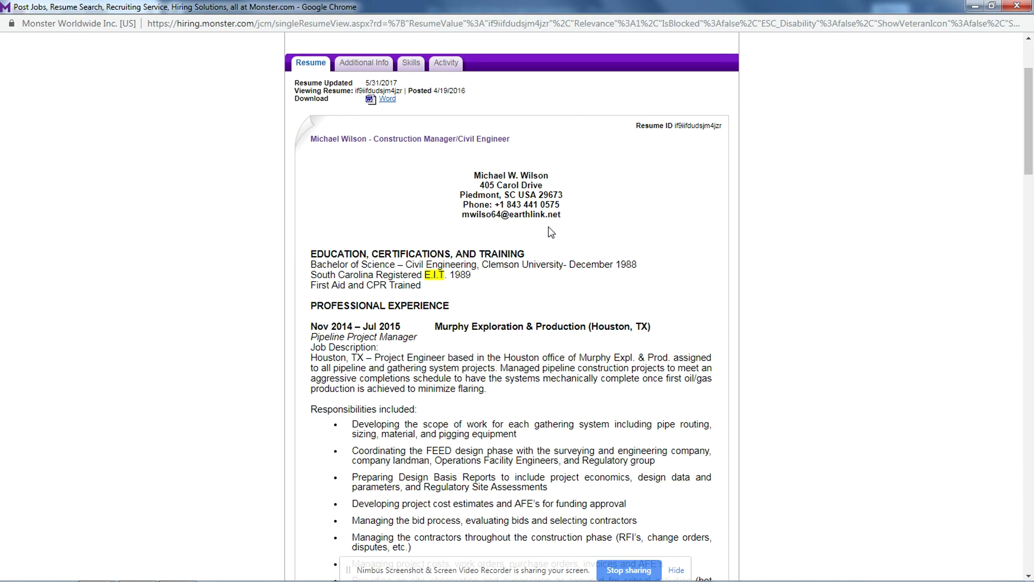
pyautogui.click(1017, 5)
# Step: Check the remaining candidates, open the Civil/Environmental Engineer's resume in a maximized window, and examine its highlighted keywords, experience and skills
pyautogui.scroll(-4, 485, 323)
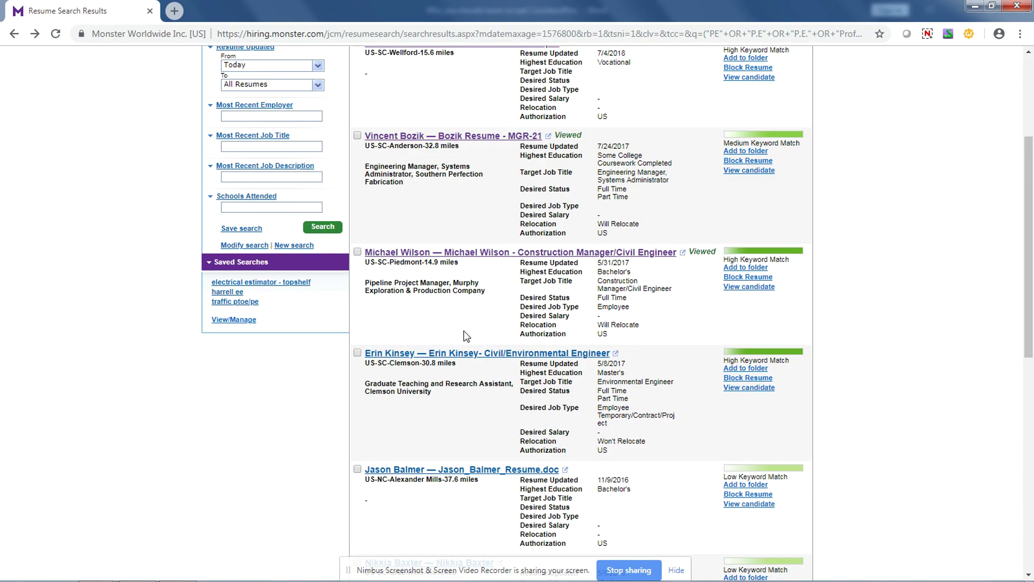
pyautogui.scroll(-1, 472, 325)
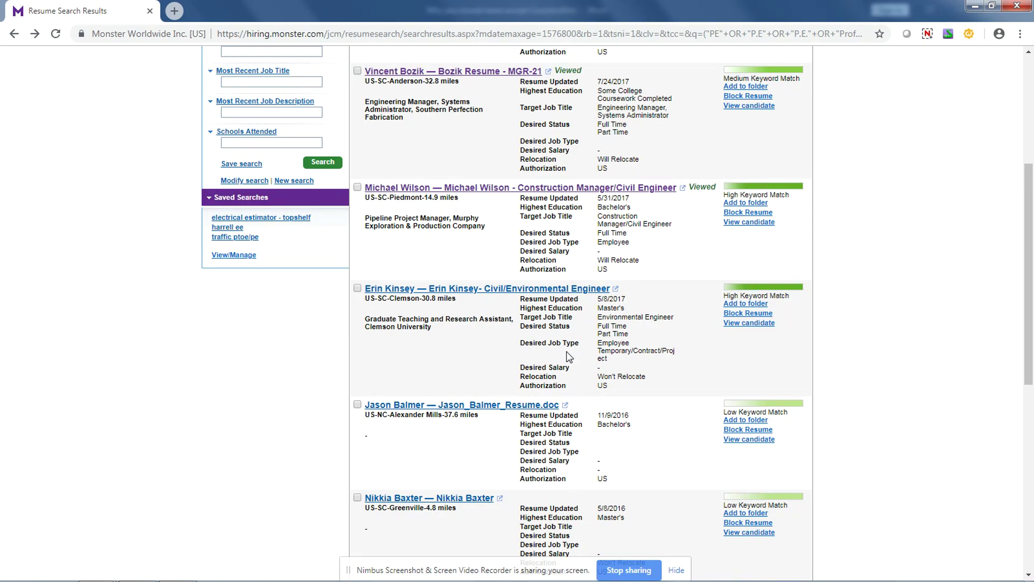
pyautogui.scroll(-1, 567, 351)
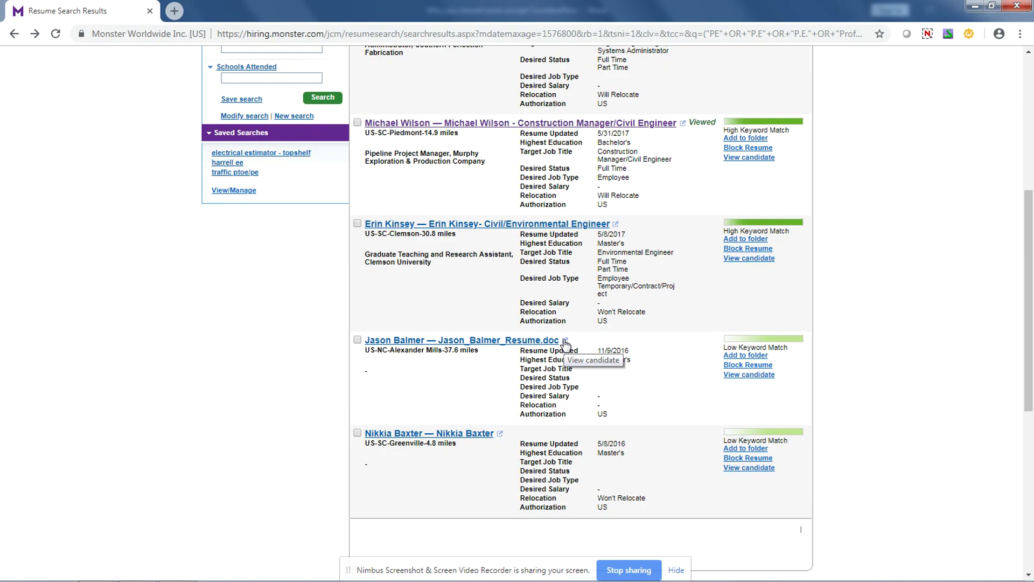
pyautogui.click(617, 225)
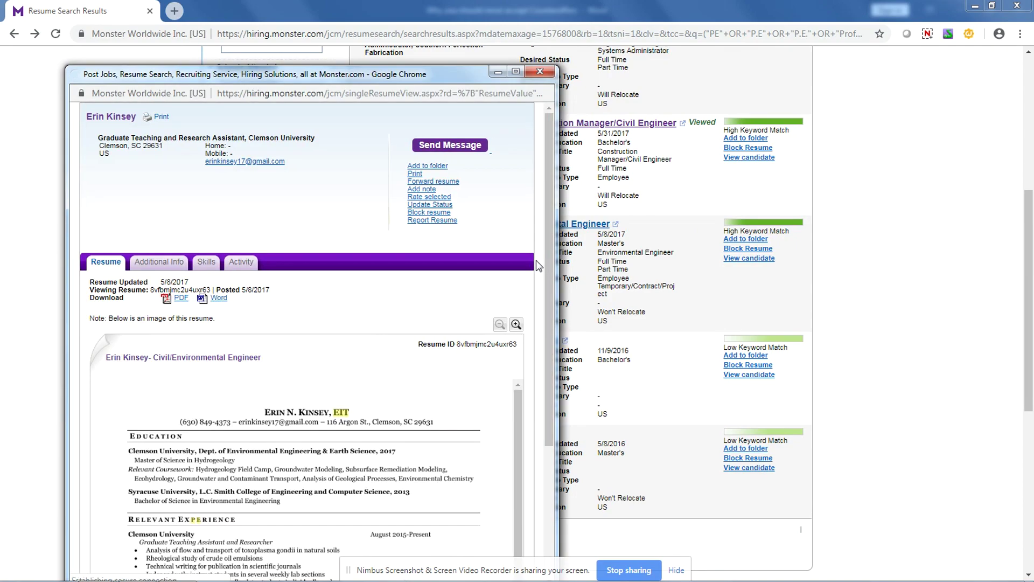
pyautogui.click(515, 72)
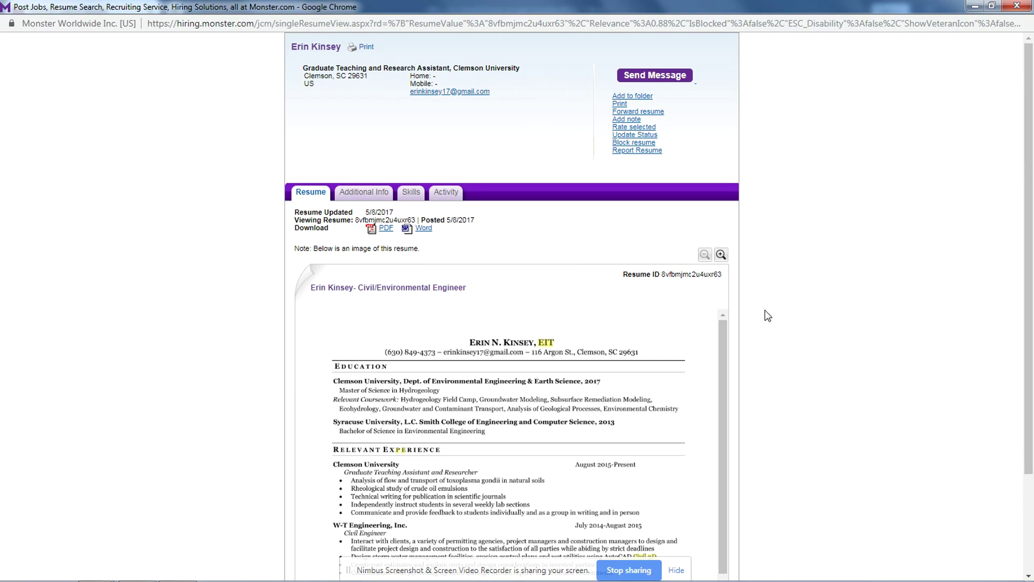
pyautogui.scroll(-3, 776, 316)
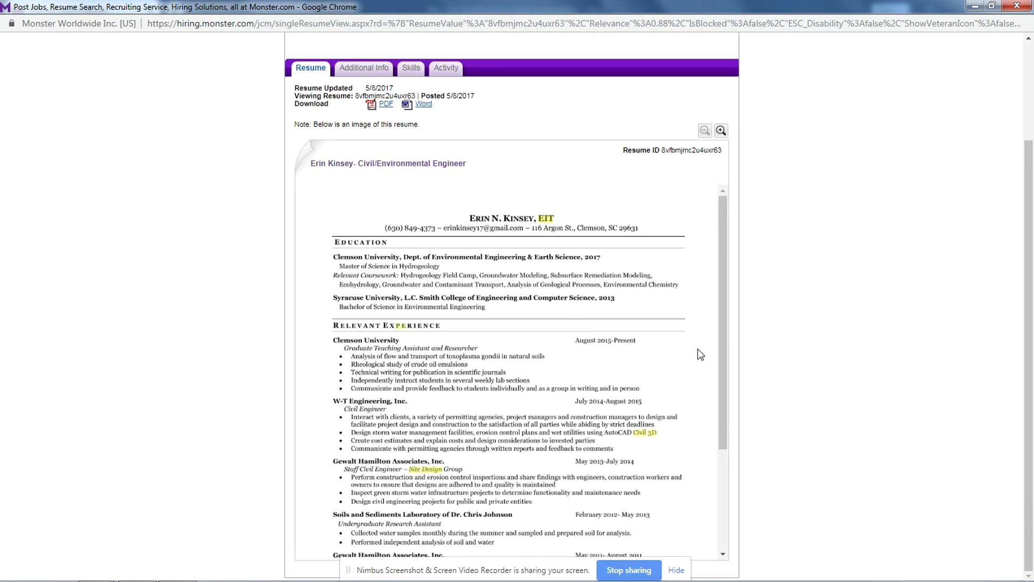
pyautogui.scroll(-3, 633, 404)
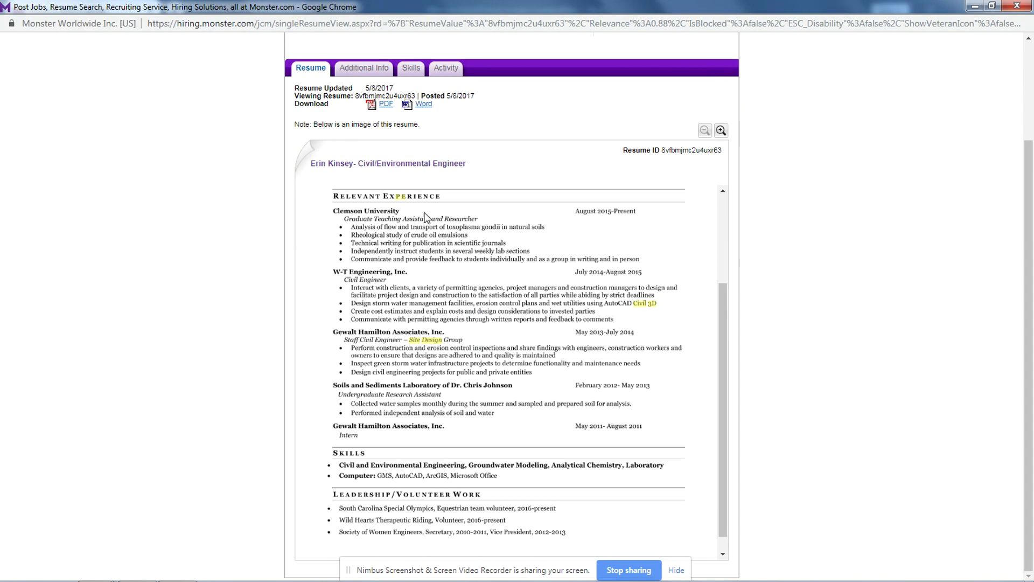
pyautogui.scroll(3, 448, 193)
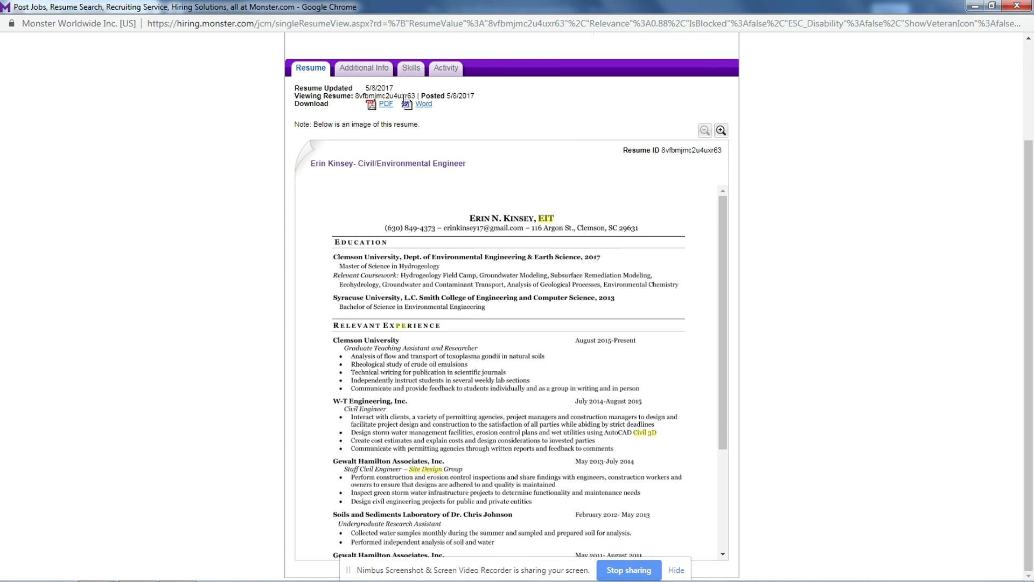
# Step: Download the Civil/Environmental Engineer's resume as a PDF, dismiss the download notice, and close the resume window
pyautogui.click(386, 105)
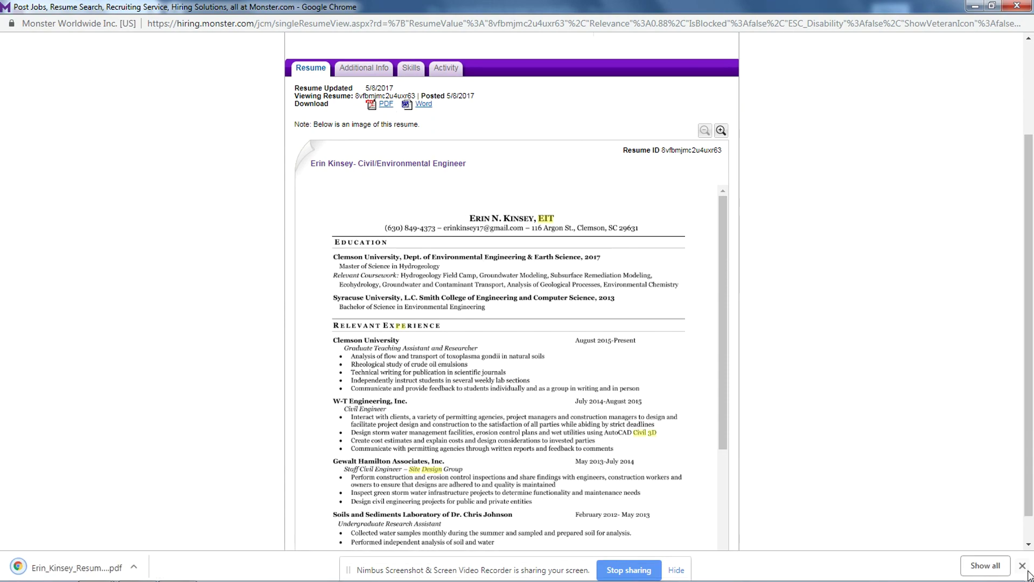
pyautogui.click(1022, 565)
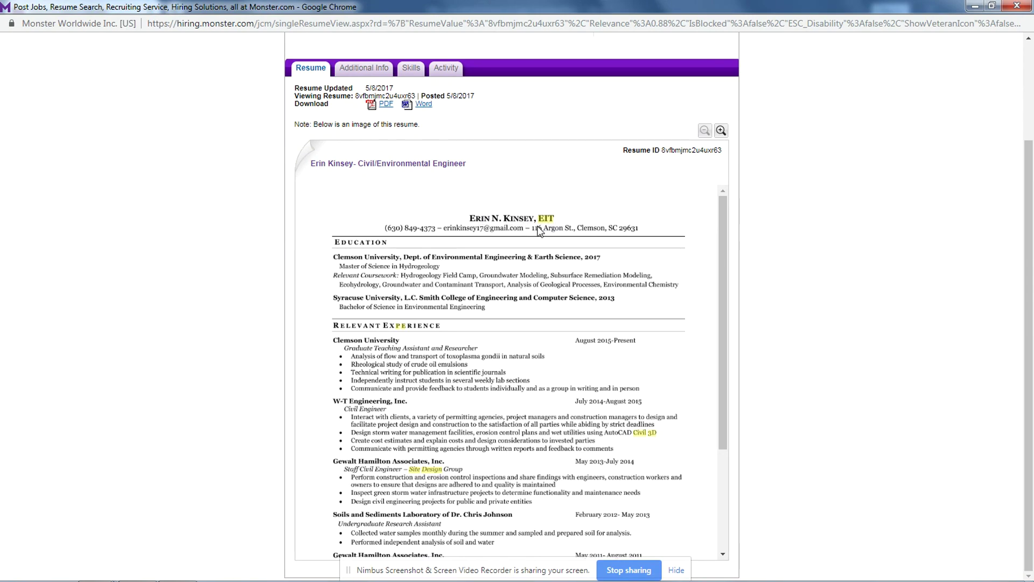
pyautogui.click(1017, 6)
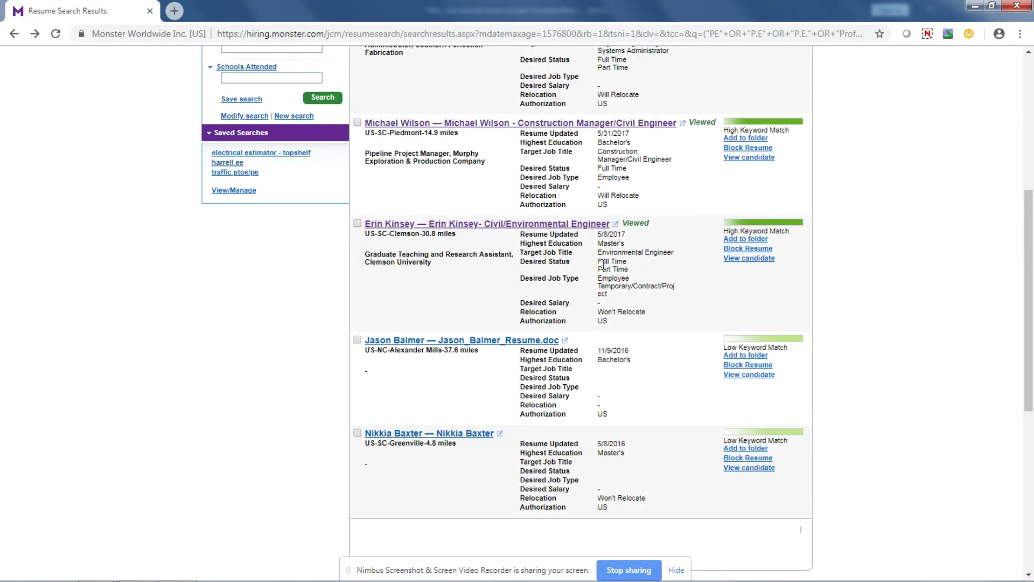
# Step: Open the Alexander Mills, NC candidate's resume in a maximized window, examine the highlighted keywords across the work history and certifications, and close it
pyautogui.click(566, 341)
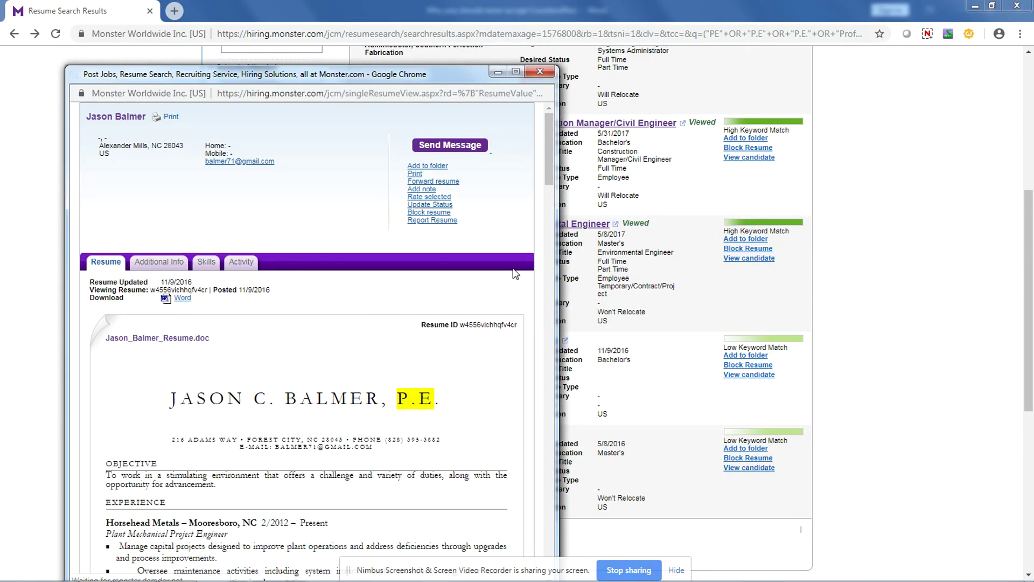
pyautogui.click(516, 73)
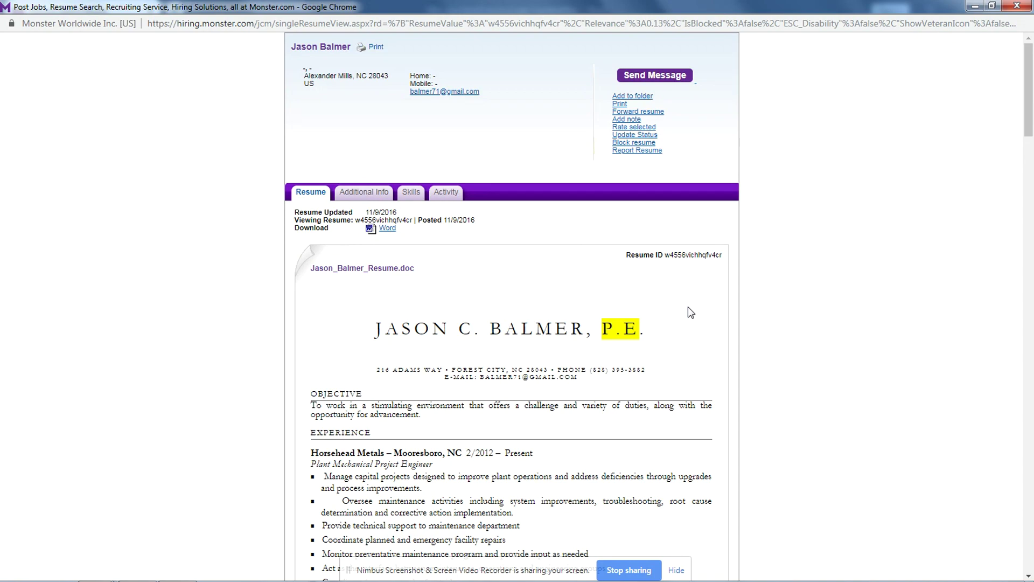
pyautogui.scroll(-1, 655, 321)
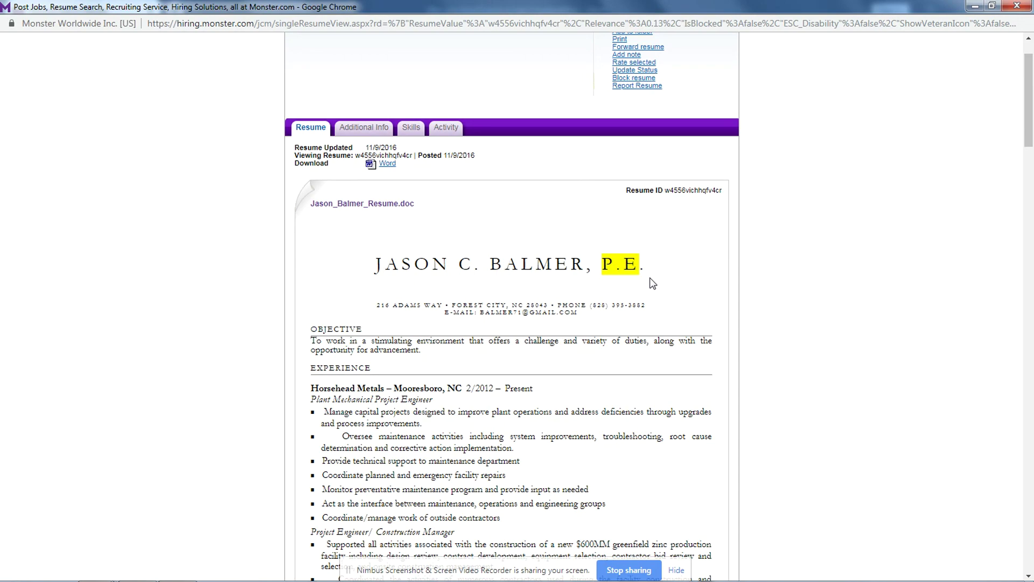
pyautogui.scroll(-3, 641, 336)
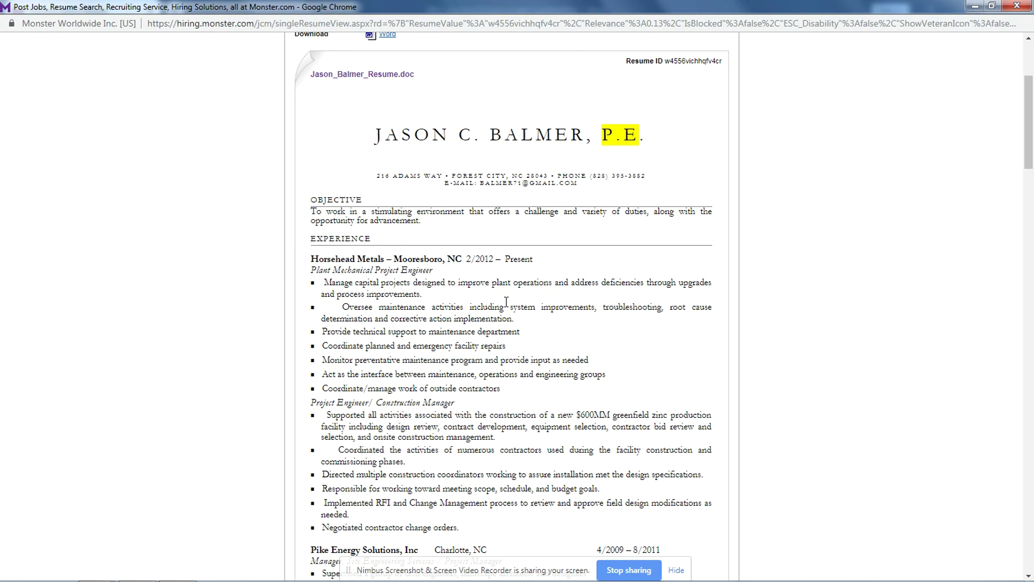
pyautogui.scroll(-1, 534, 346)
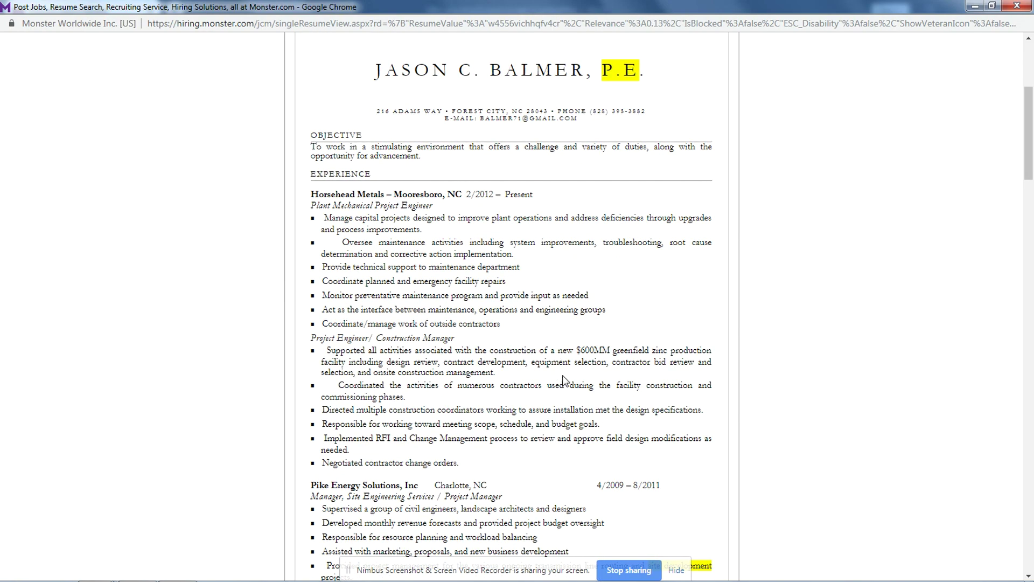
pyautogui.scroll(-2, 517, 385)
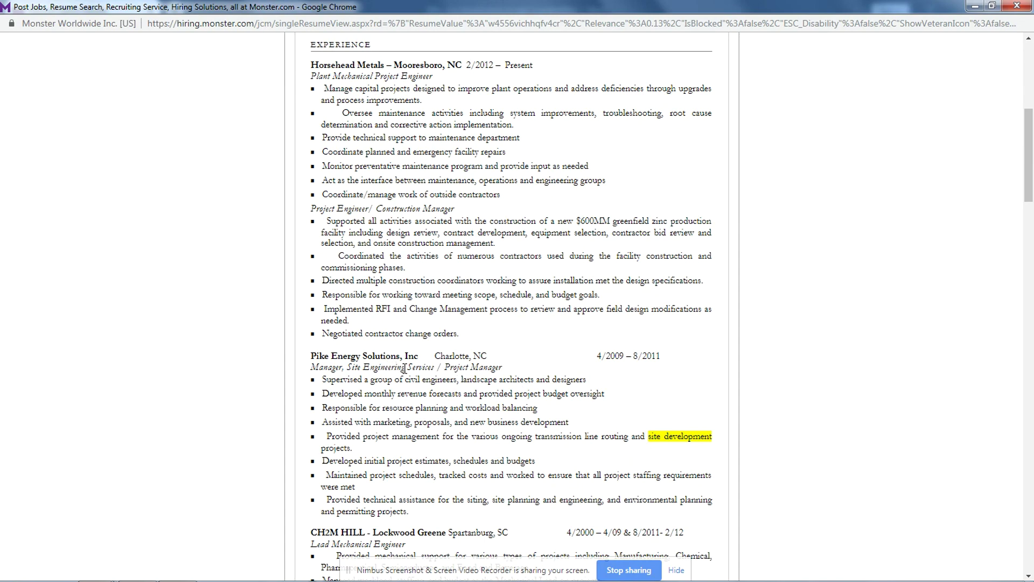
pyautogui.scroll(-3, 426, 404)
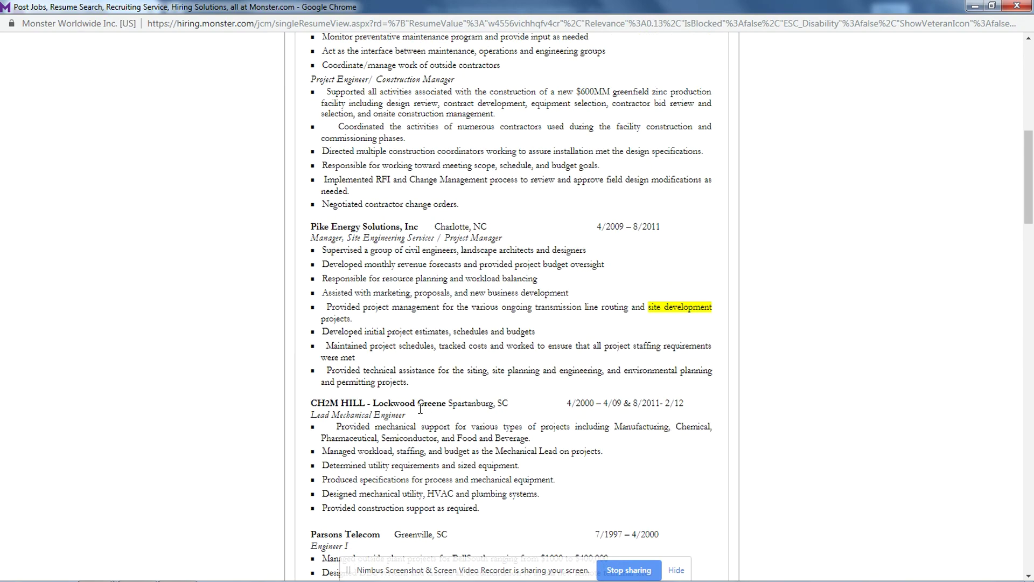
pyautogui.scroll(-3, 386, 422)
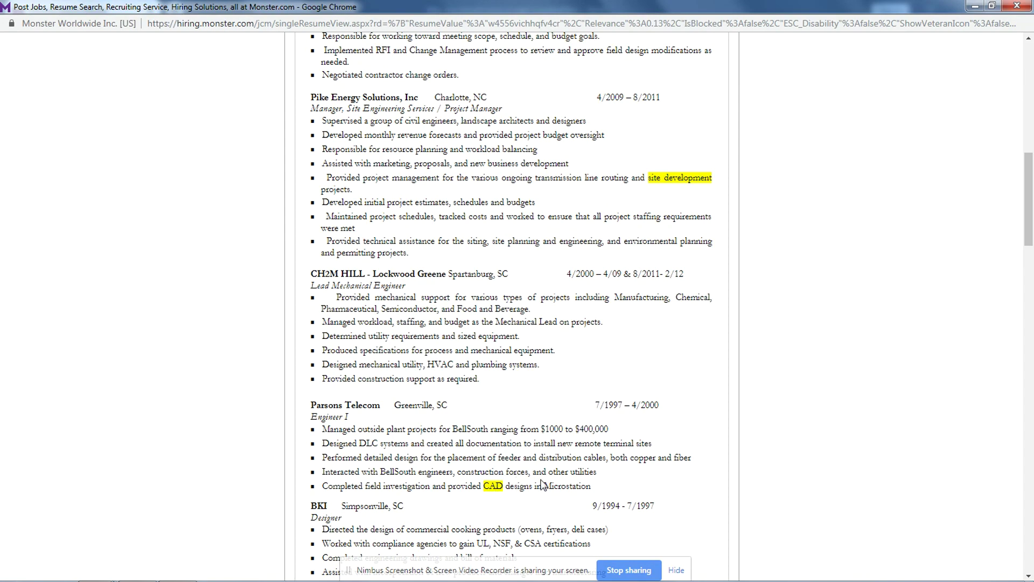
pyautogui.scroll(-2, 547, 481)
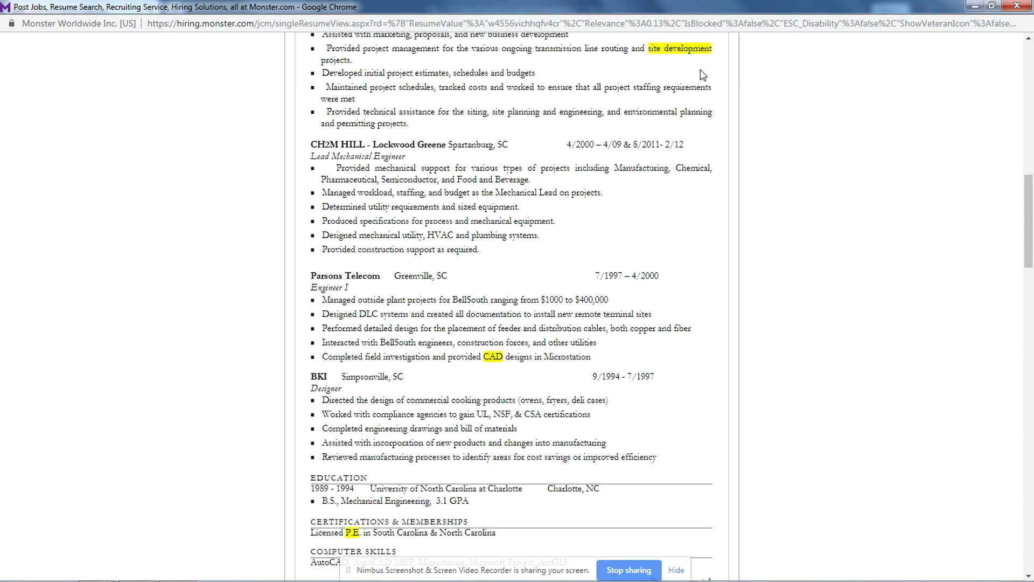
pyautogui.scroll(2, 695, 94)
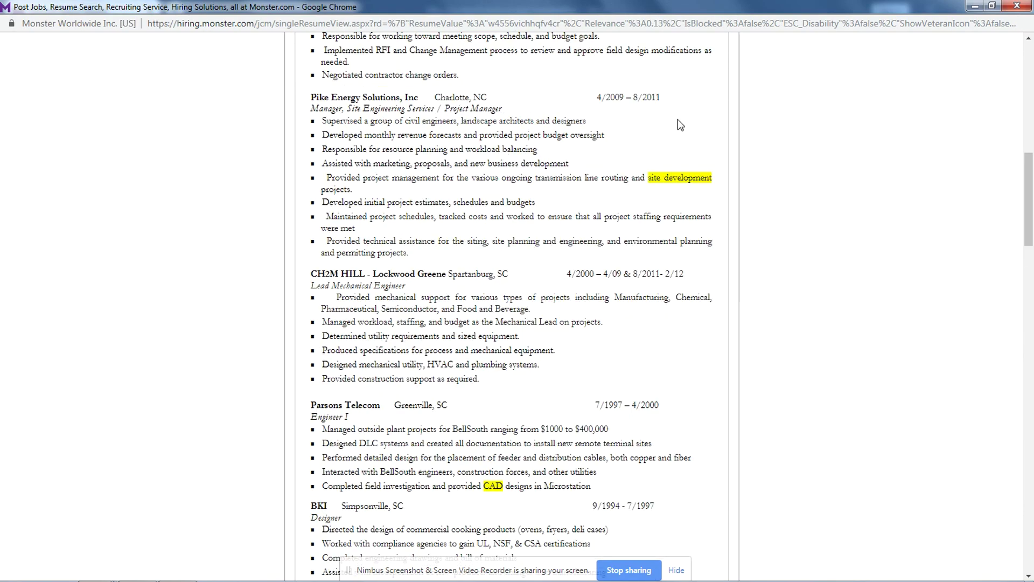
pyautogui.click(1017, 6)
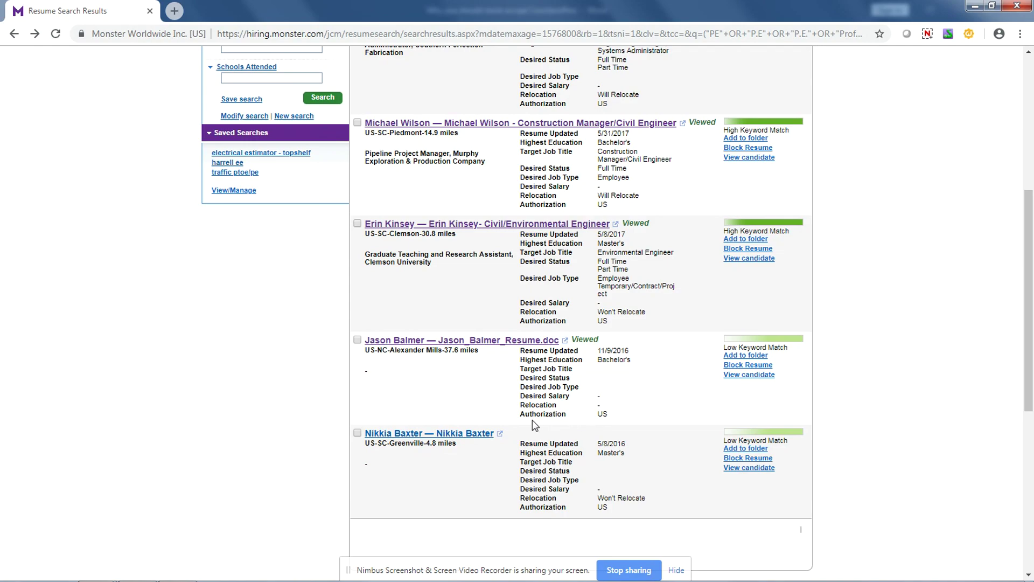
# Step: Open the last Greenville candidate's resume in a maximized window and read from the objective through the work history to the computer skills
pyautogui.click(503, 437)
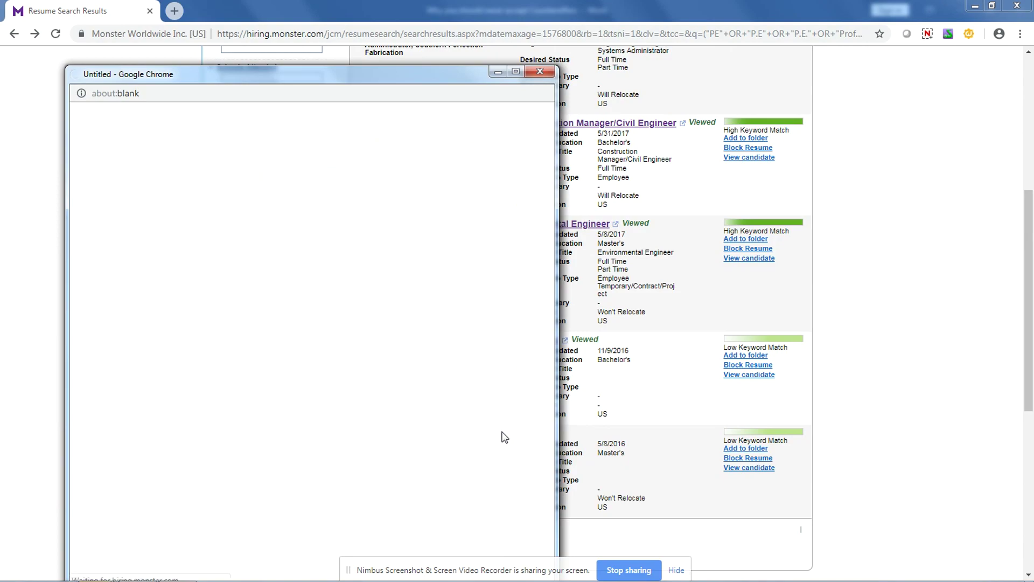
pyautogui.click(515, 72)
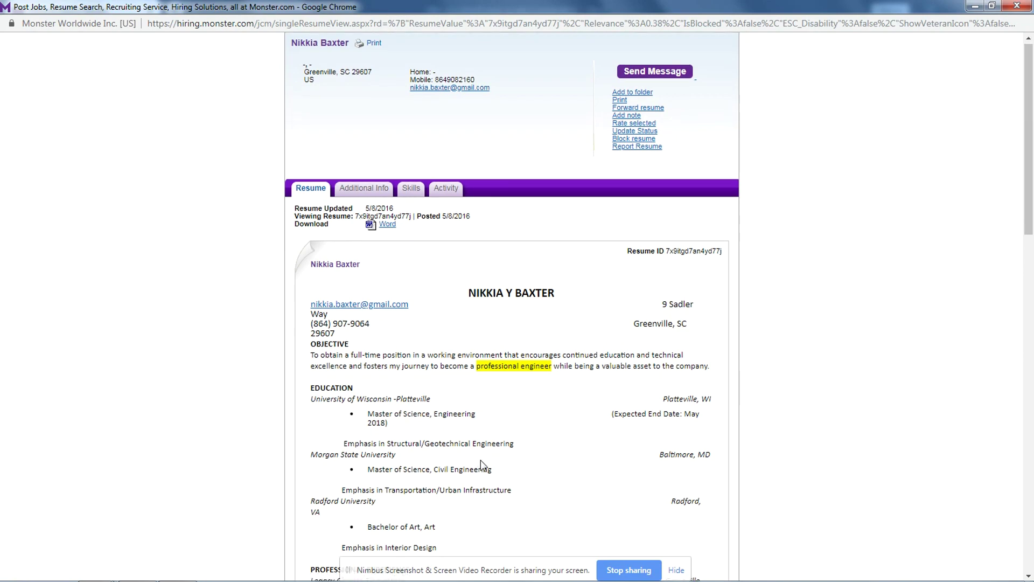
pyautogui.scroll(-2, 481, 463)
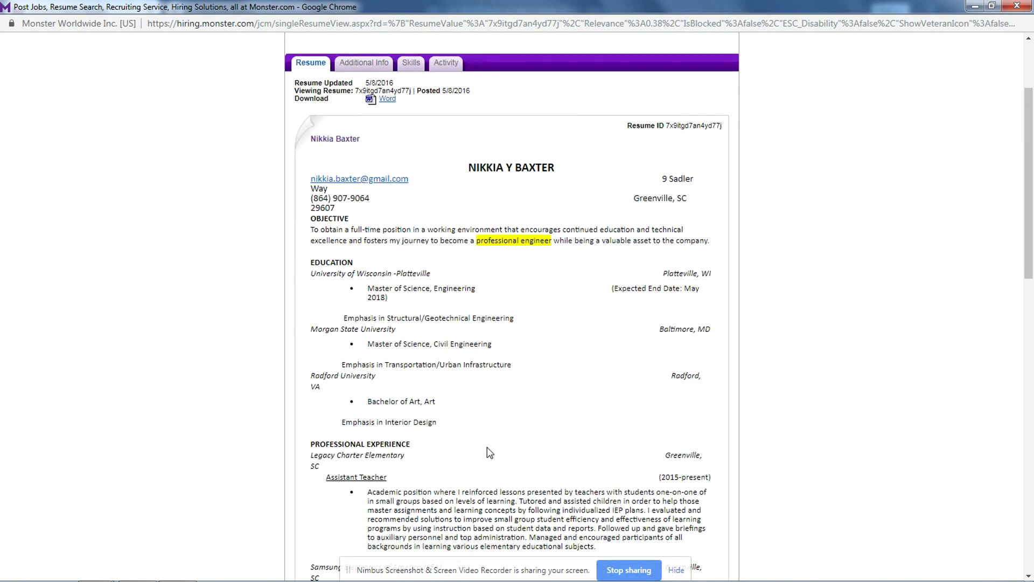
pyautogui.scroll(-3, 487, 451)
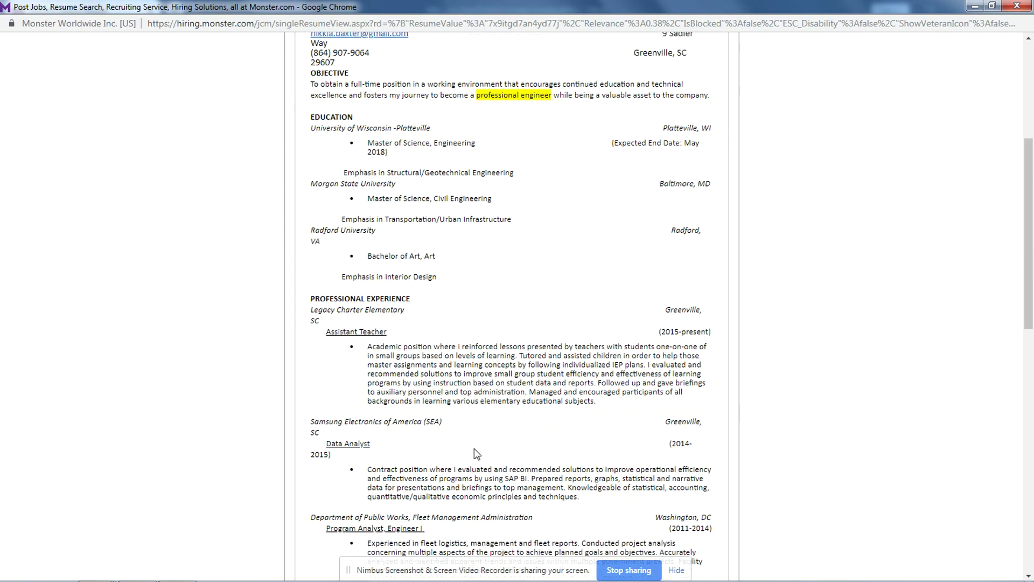
pyautogui.scroll(-2, 475, 449)
pyautogui.scroll(-1, 479, 442)
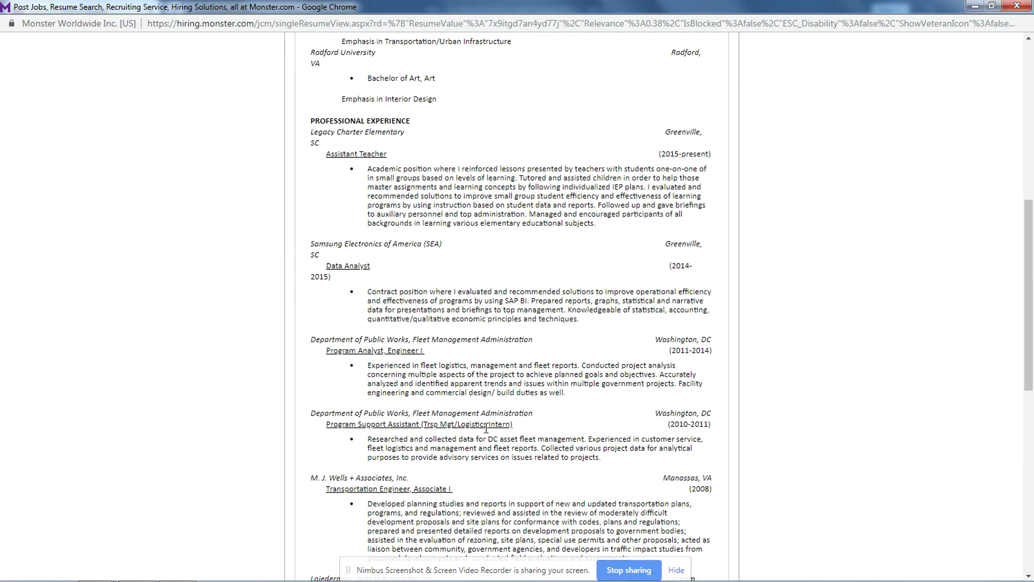
pyautogui.scroll(-1, 487, 431)
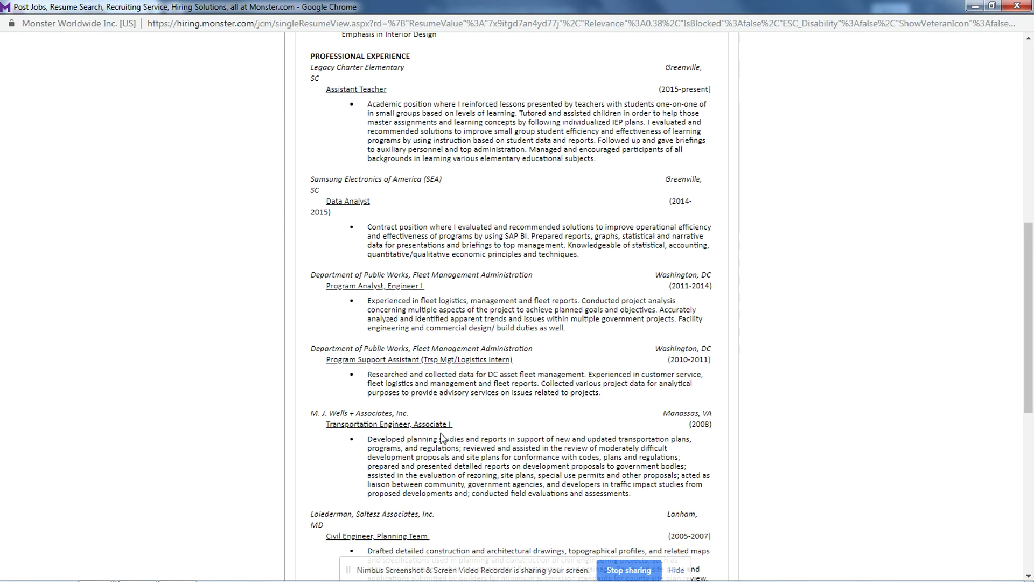
pyautogui.scroll(-1, 445, 433)
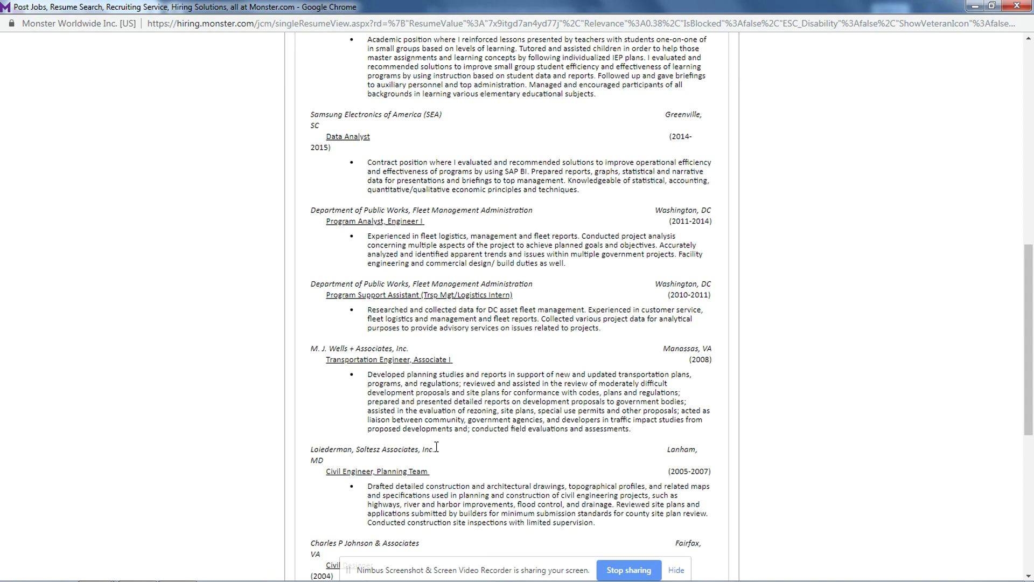
pyautogui.scroll(-2, 439, 452)
pyautogui.scroll(-2, 439, 451)
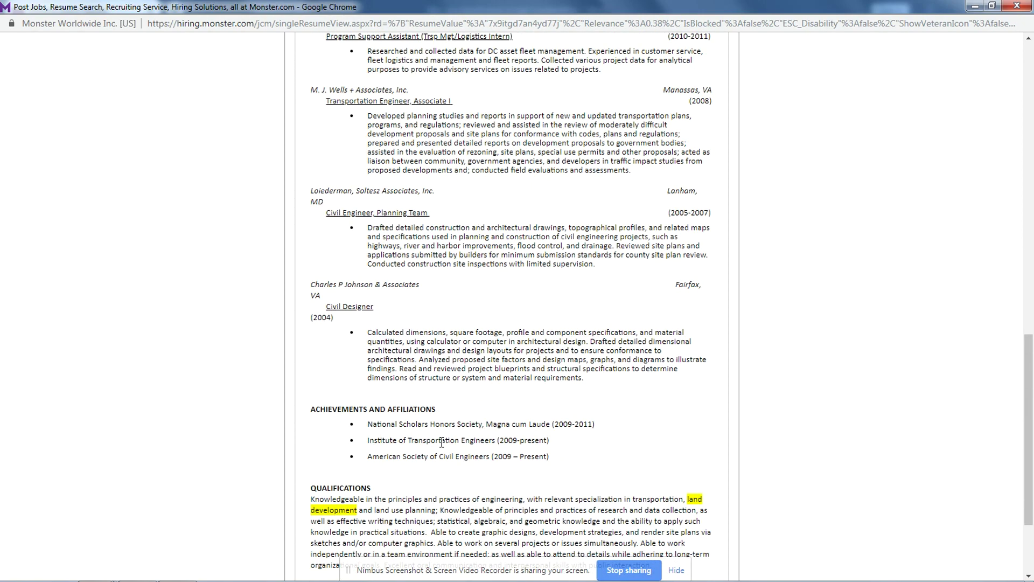
pyautogui.scroll(-2, 437, 437)
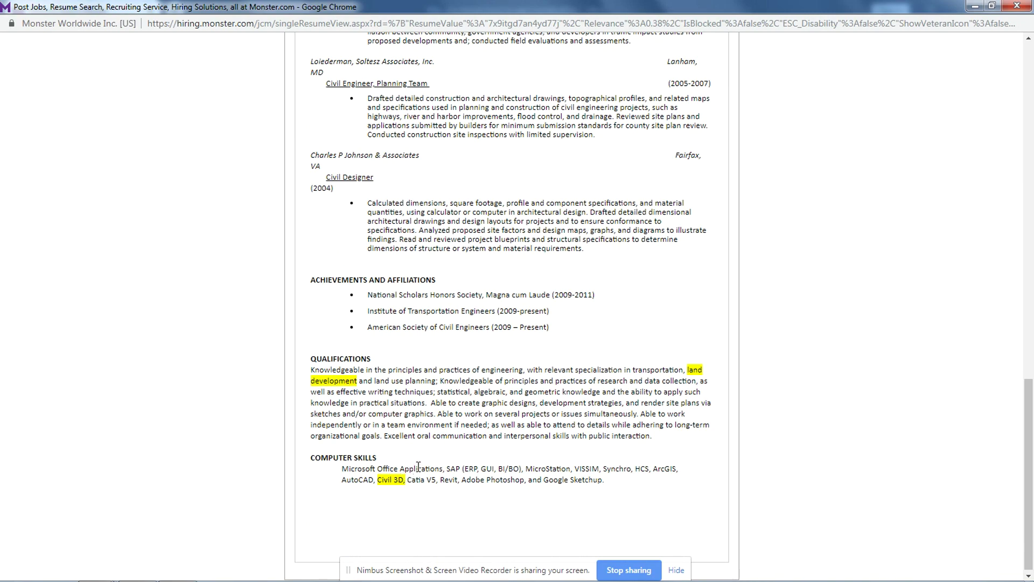
# Step: Recheck the Greenville candidate's location, objective and education at the start of the resume, and close it
pyautogui.scroll(7, 413, 465)
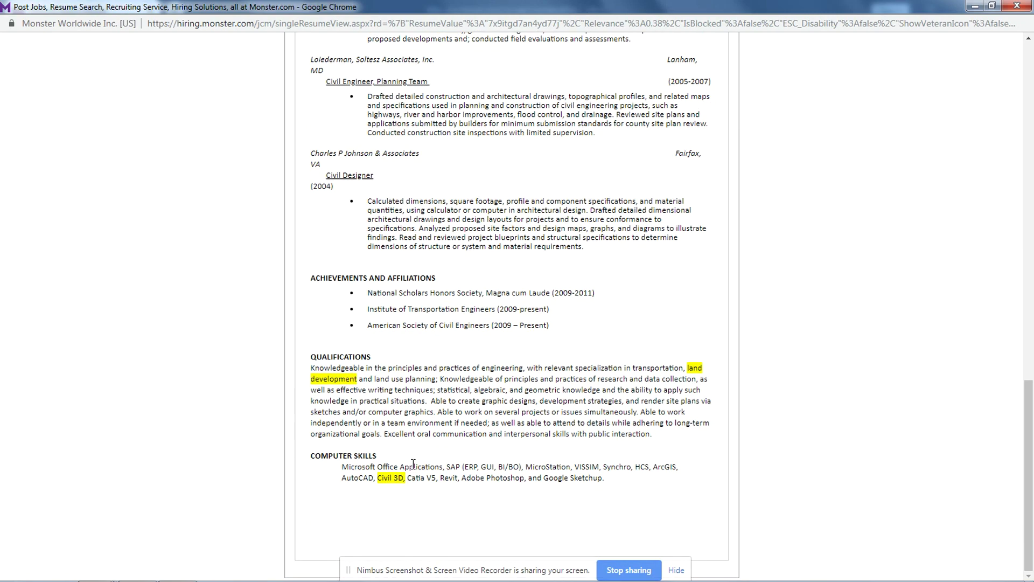
pyautogui.scroll(8, 425, 455)
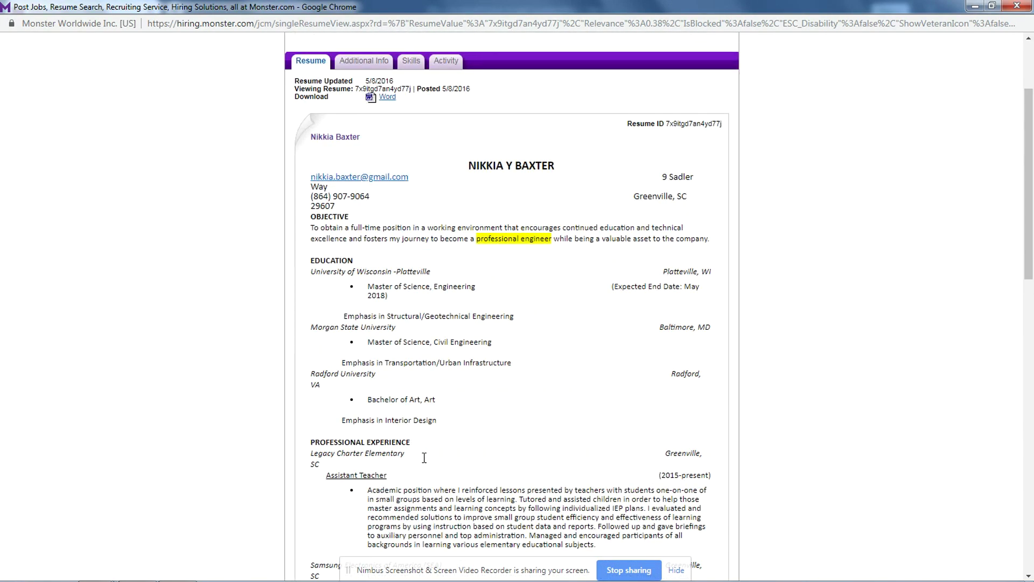
pyautogui.scroll(2, 421, 458)
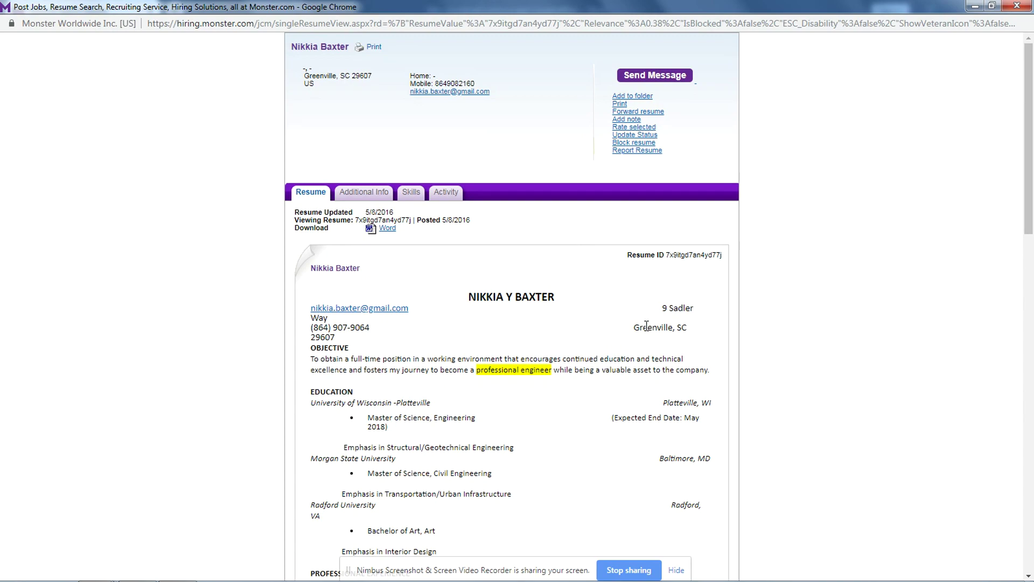
pyautogui.scroll(-2, 652, 328)
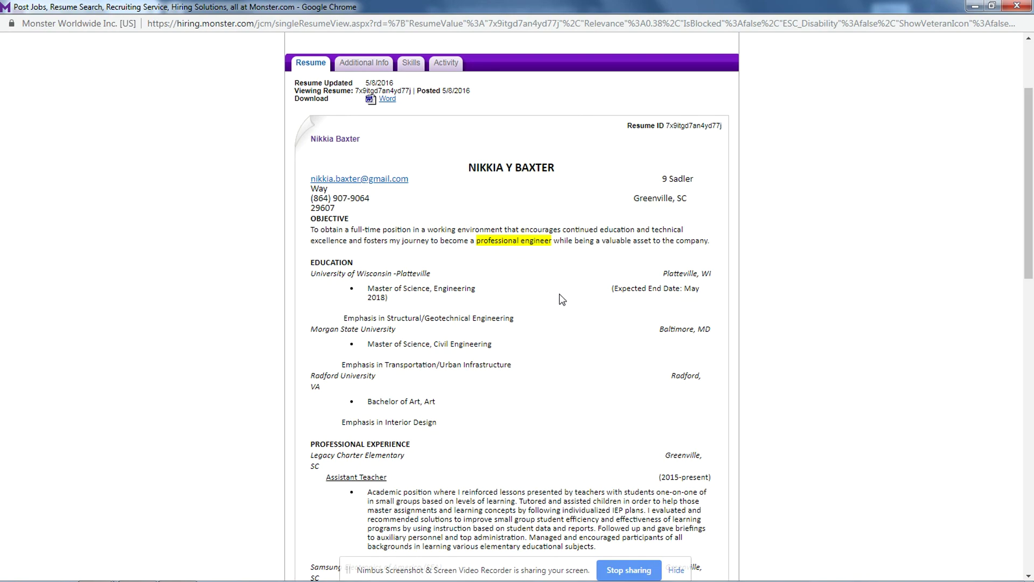
pyautogui.click(1017, 5)
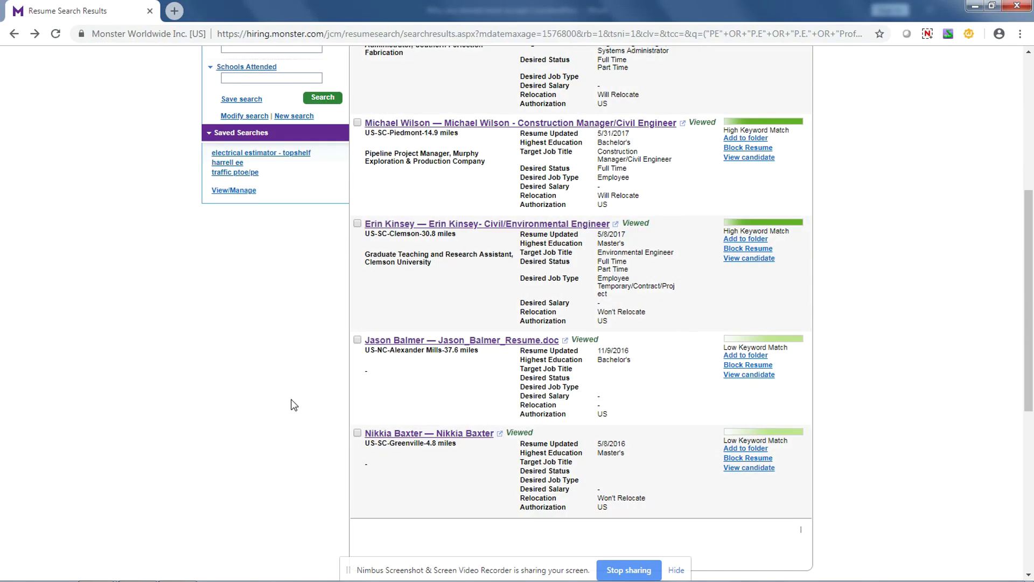
# Step: Modify the search to cover job seekers within 50 miles of ZIP code 29609 and rerun it
pyautogui.scroll(3, 268, 398)
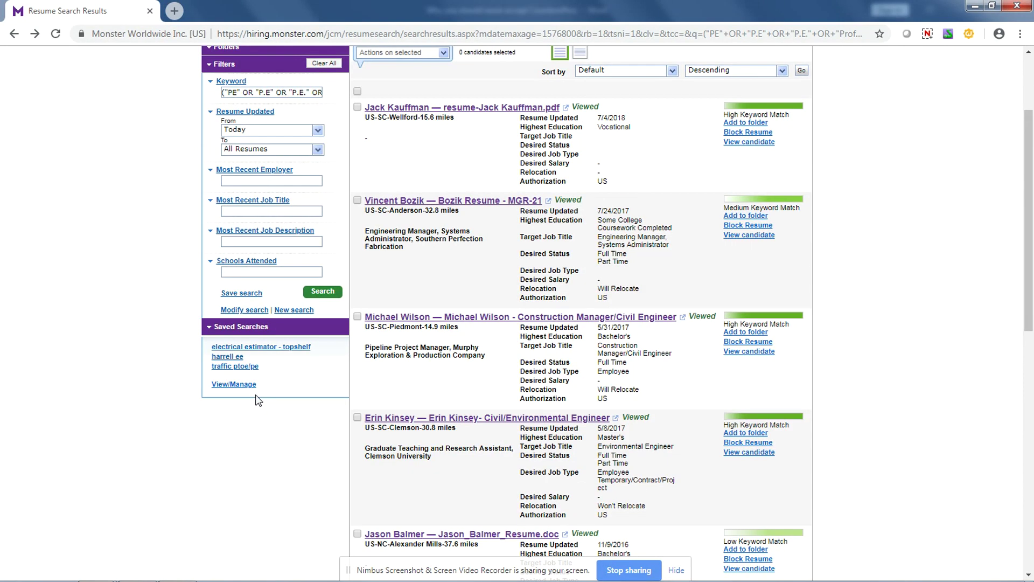
pyautogui.click(252, 314)
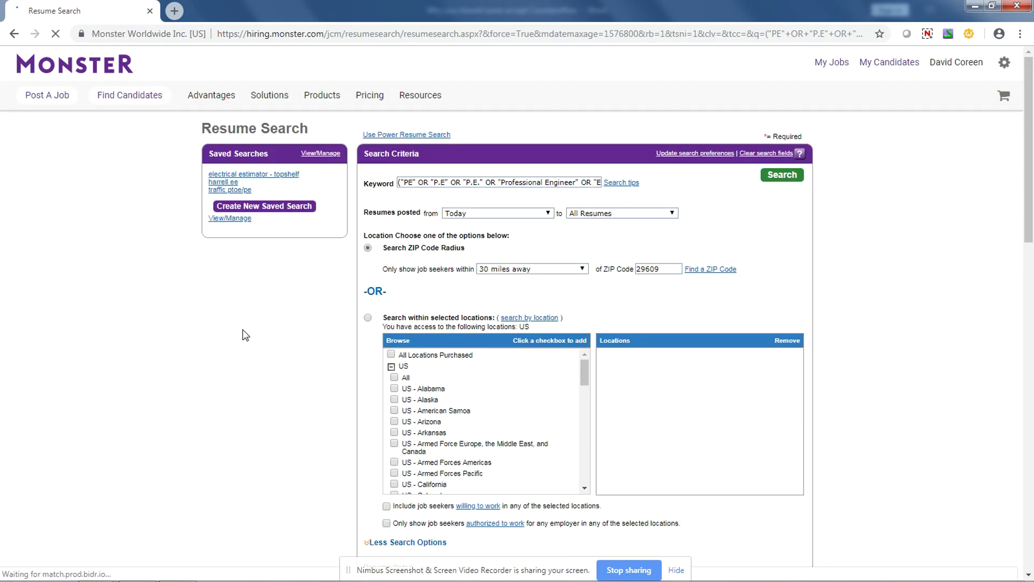
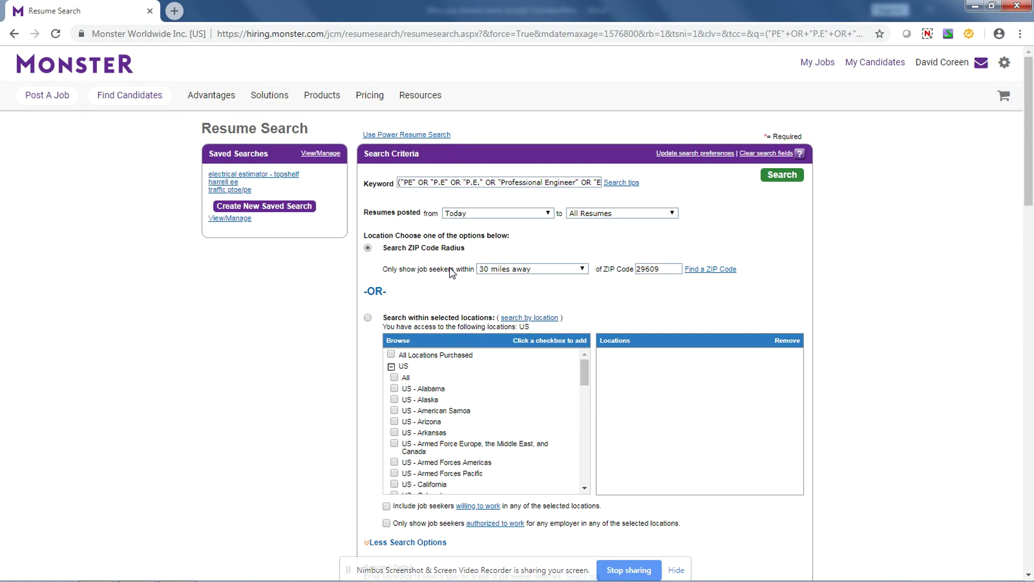
pyautogui.click(512, 273)
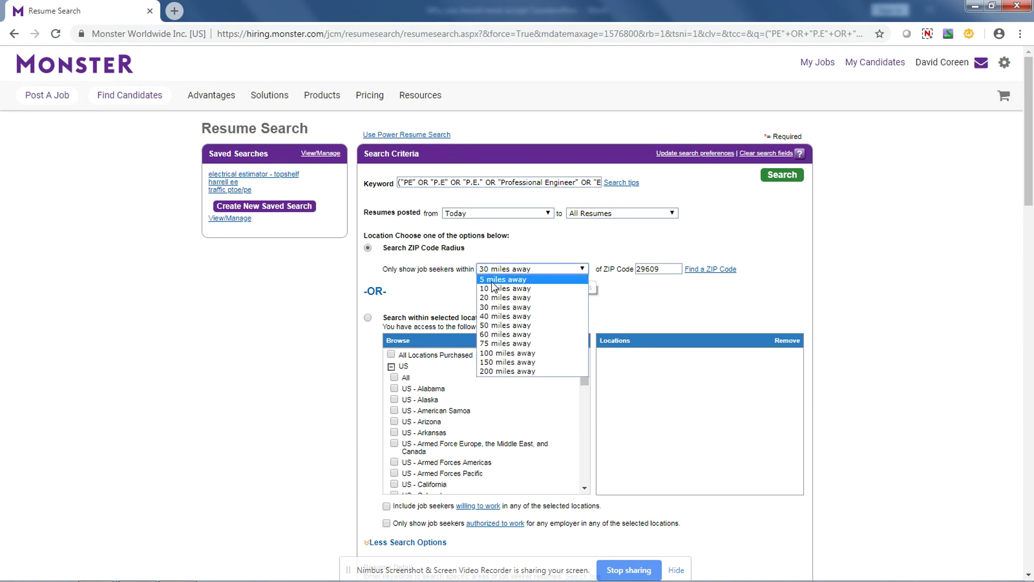
pyautogui.click(507, 325)
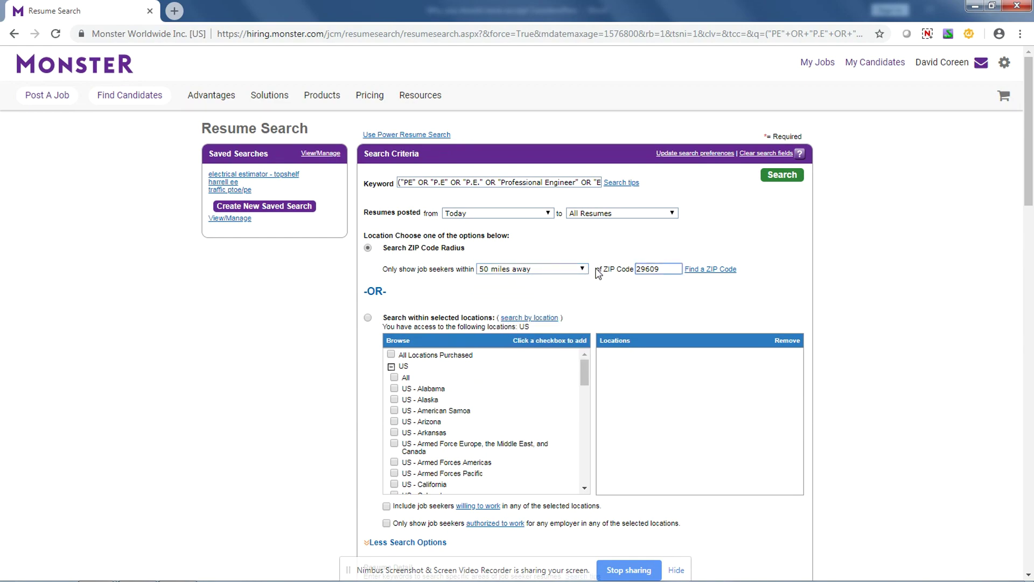
pyautogui.click(776, 184)
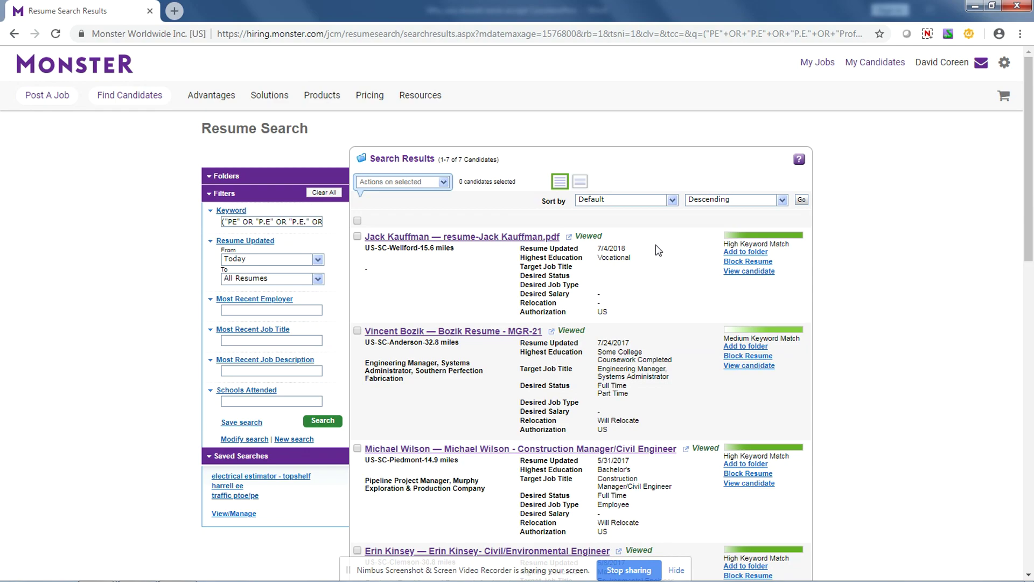
# Step: Open the Newberry, SC candidate's resume in a maximized window and read from the summary through the work history to Gold Kist Poultry
pyautogui.scroll(-3, 663, 263)
pyautogui.scroll(-2, 662, 270)
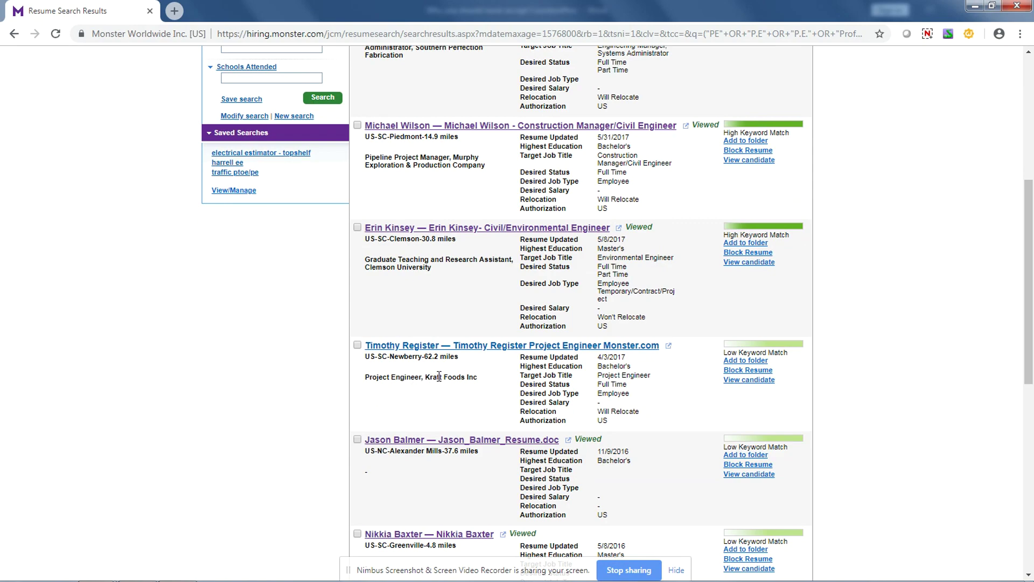
pyautogui.click(666, 347)
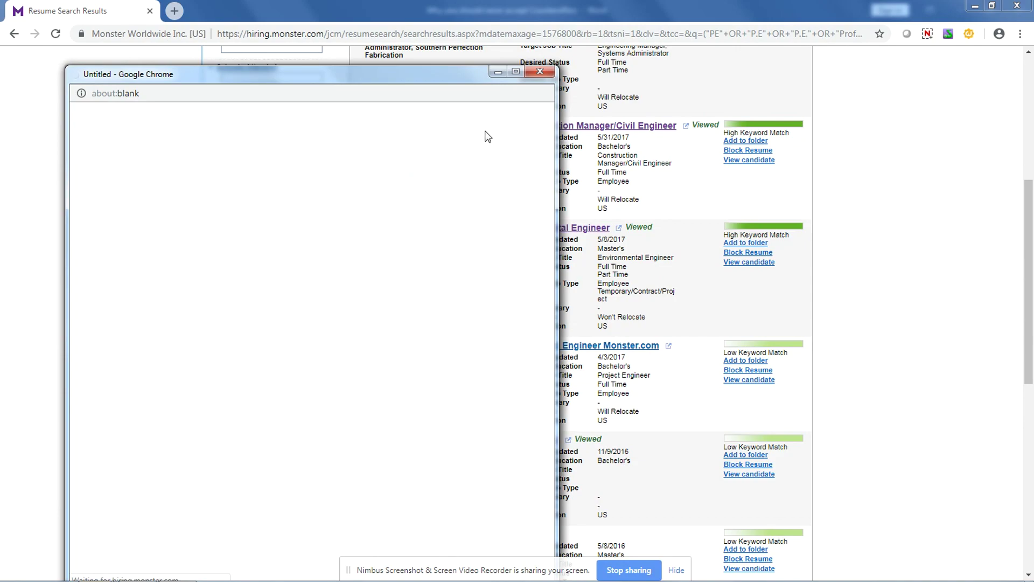
pyautogui.click(516, 72)
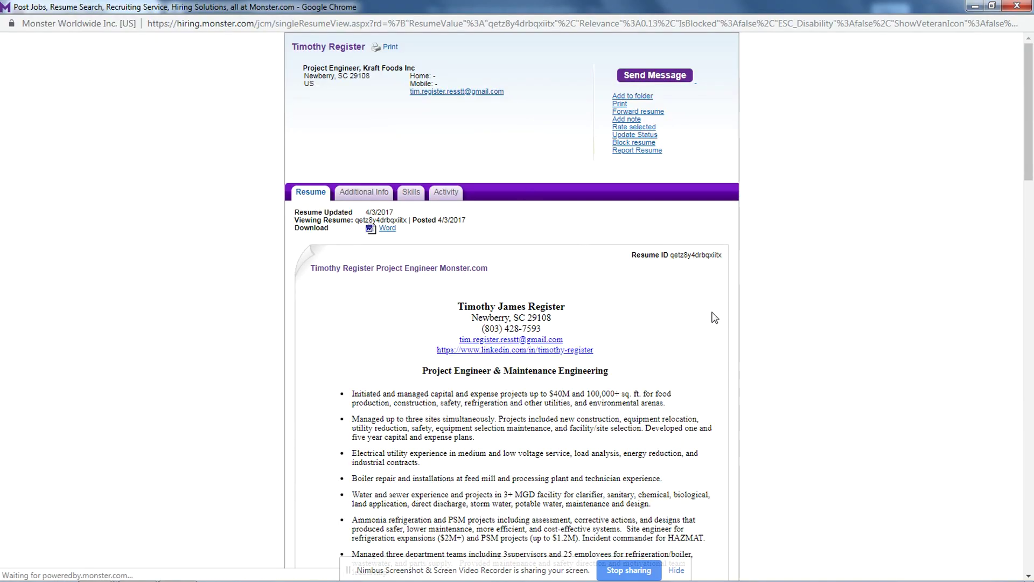
pyautogui.scroll(-3, 695, 297)
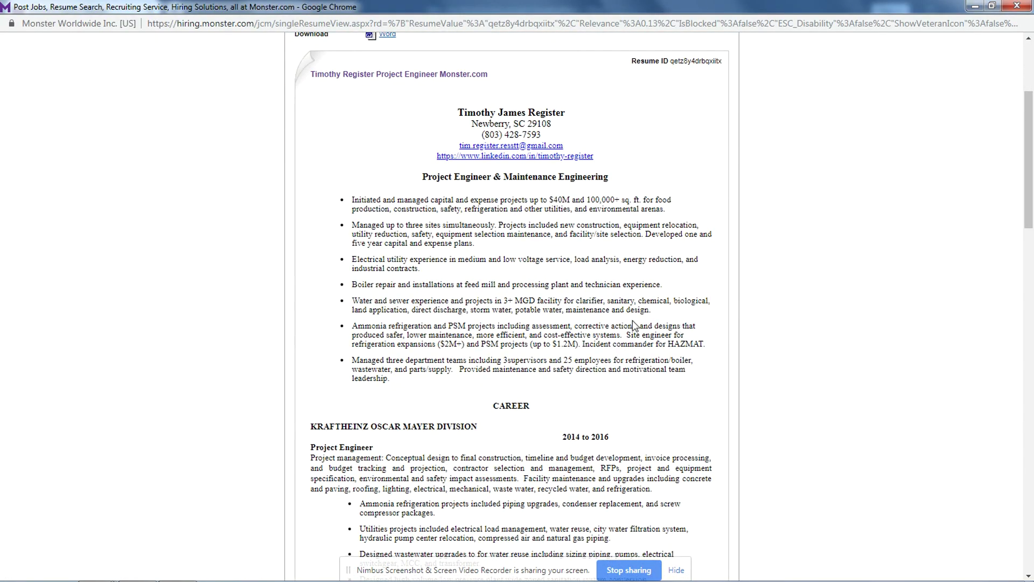
pyautogui.scroll(-2, 480, 393)
pyautogui.scroll(-2, 481, 393)
pyautogui.scroll(-2, 481, 393)
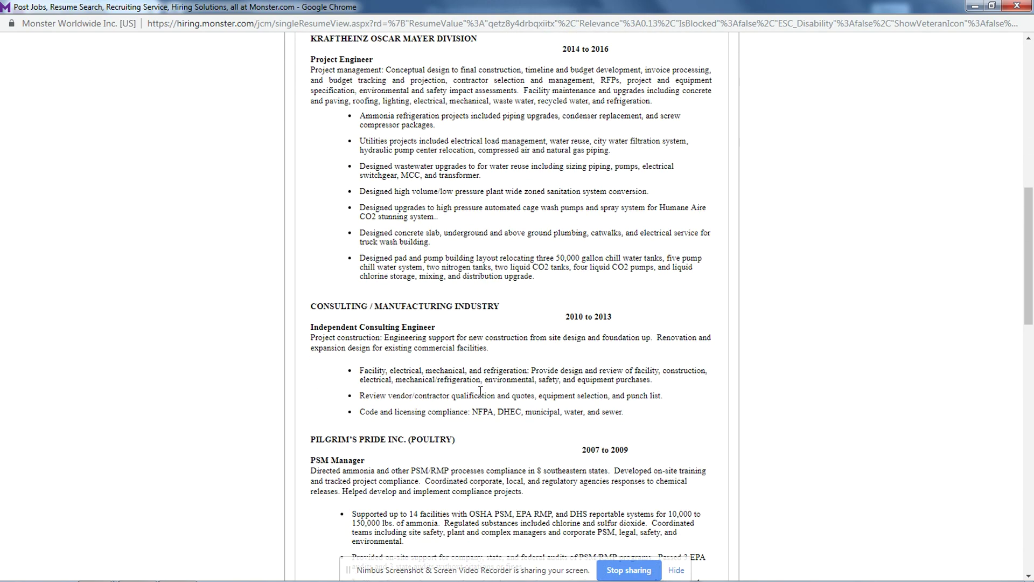
pyautogui.scroll(-5, 480, 390)
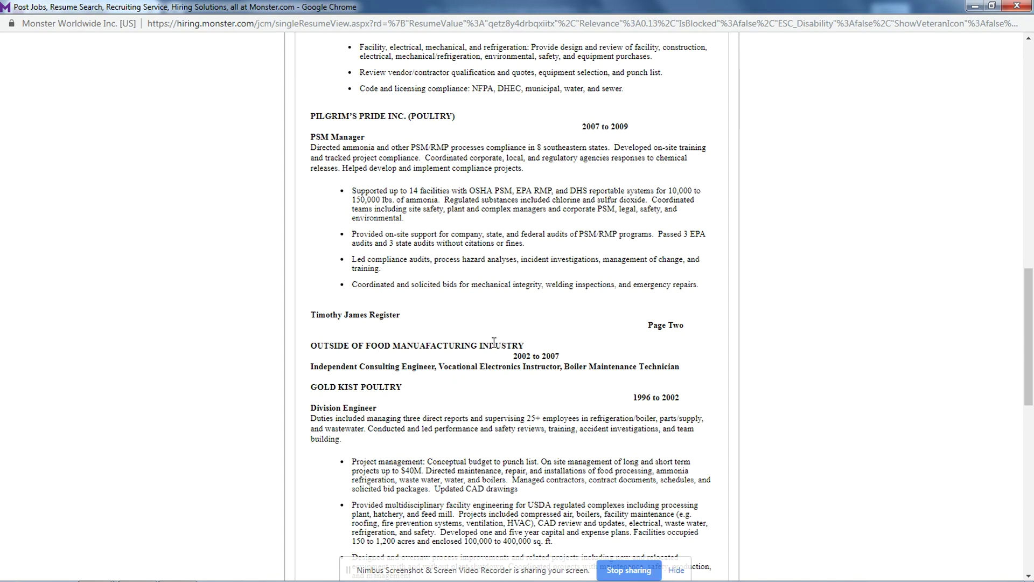
pyautogui.scroll(-5, 494, 348)
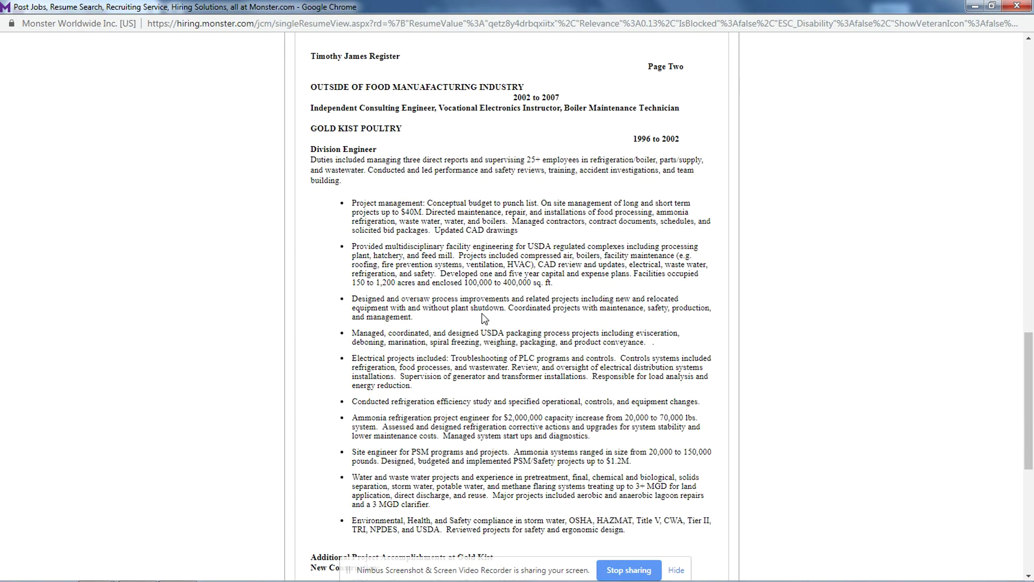
# Step: Read the Gold Kist duties and project accomplishments down to the education entry, moving the screen-sharing notice off that line
pyautogui.moveTo(413, 87); pyautogui.dragTo(436, 87)
pyautogui.scroll(-1, 497, 259)
pyautogui.scroll(-1, 496, 259)
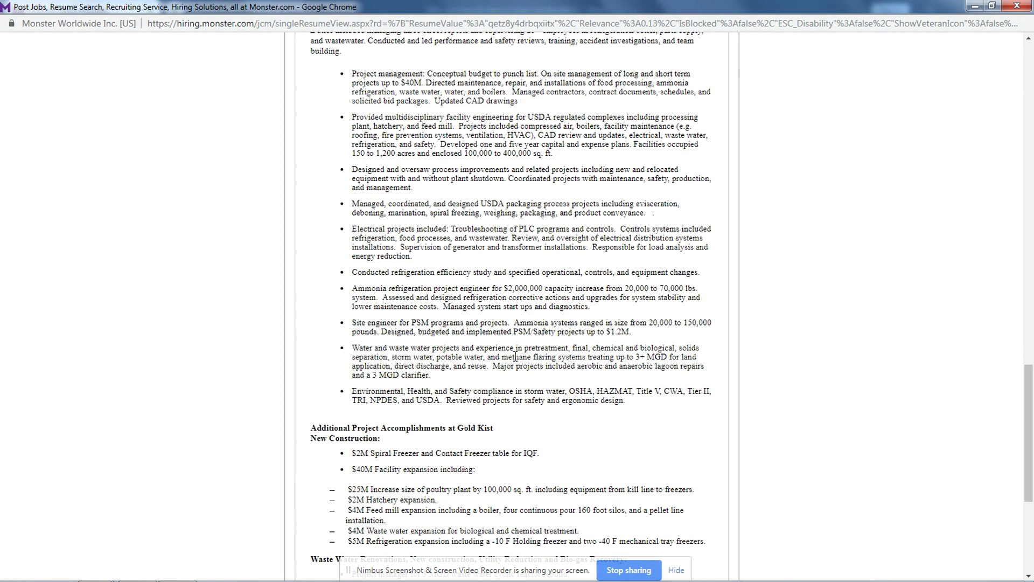
pyautogui.scroll(-2, 507, 366)
pyautogui.scroll(-2, 507, 367)
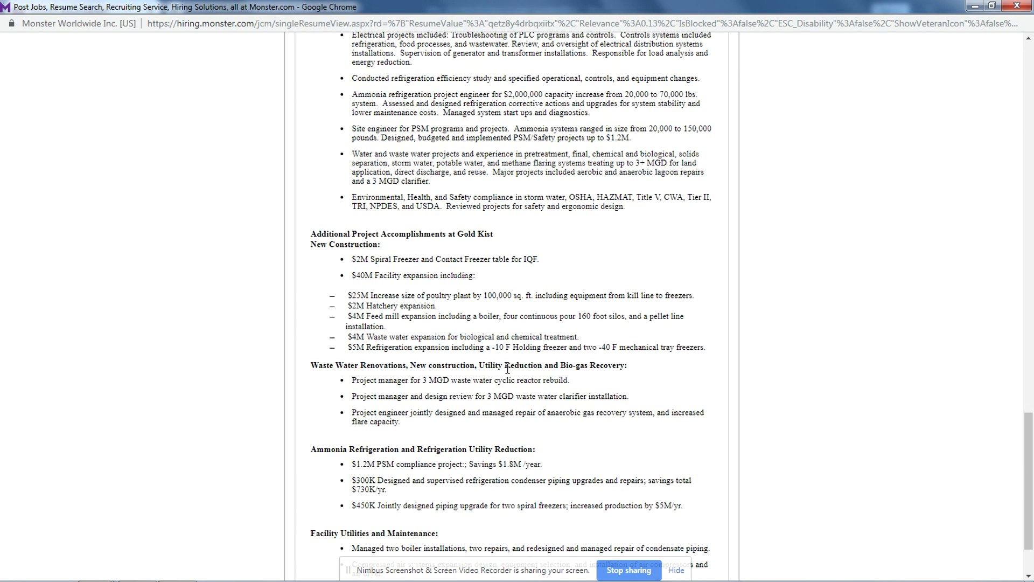
pyautogui.scroll(-1, 507, 372)
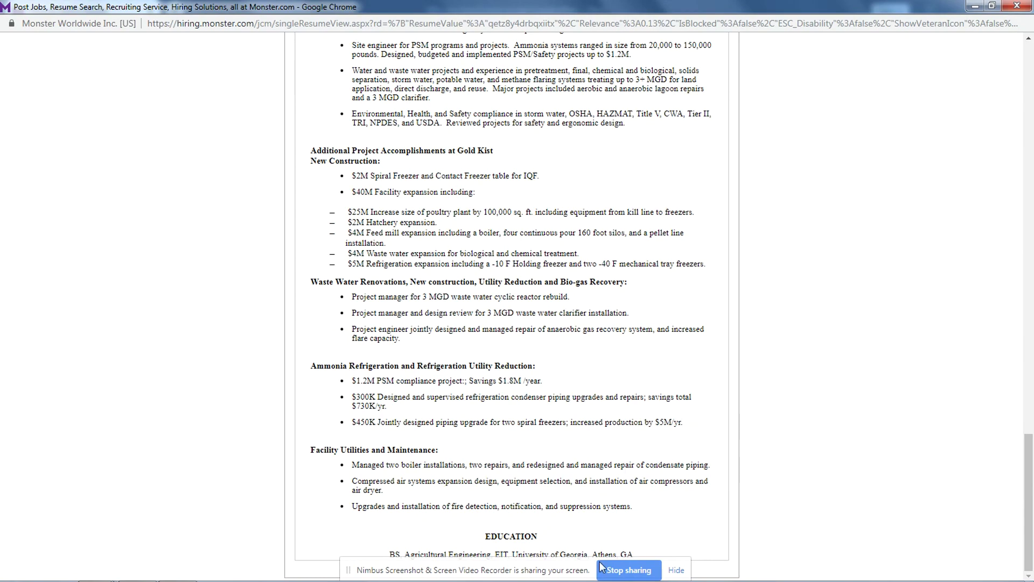
pyautogui.moveTo(569, 570); pyautogui.dragTo(569, 579)
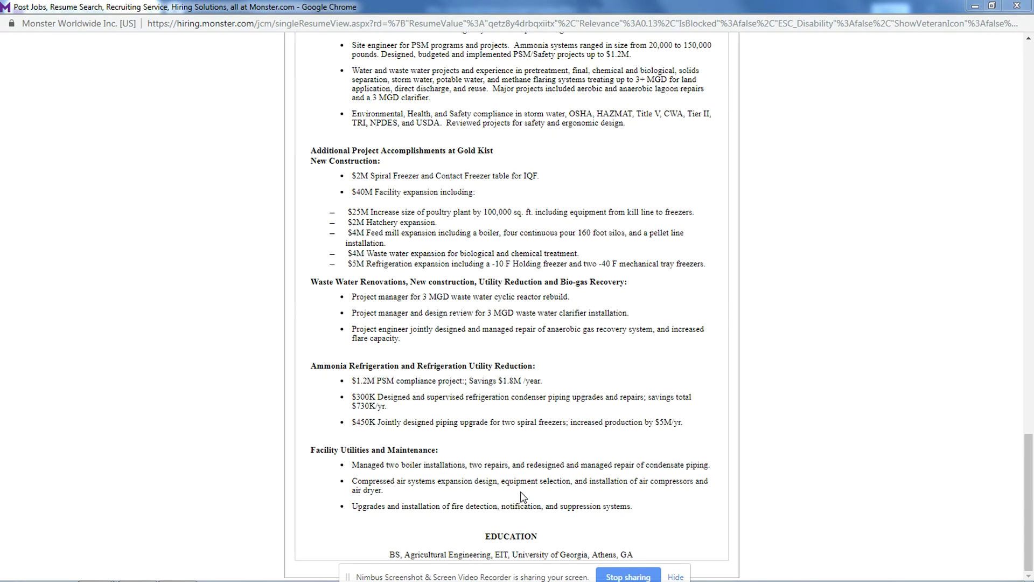
# Step: Return to the start of the resume, find "cad" in it, check each match, and close the search
pyautogui.scroll(20, 523, 496)
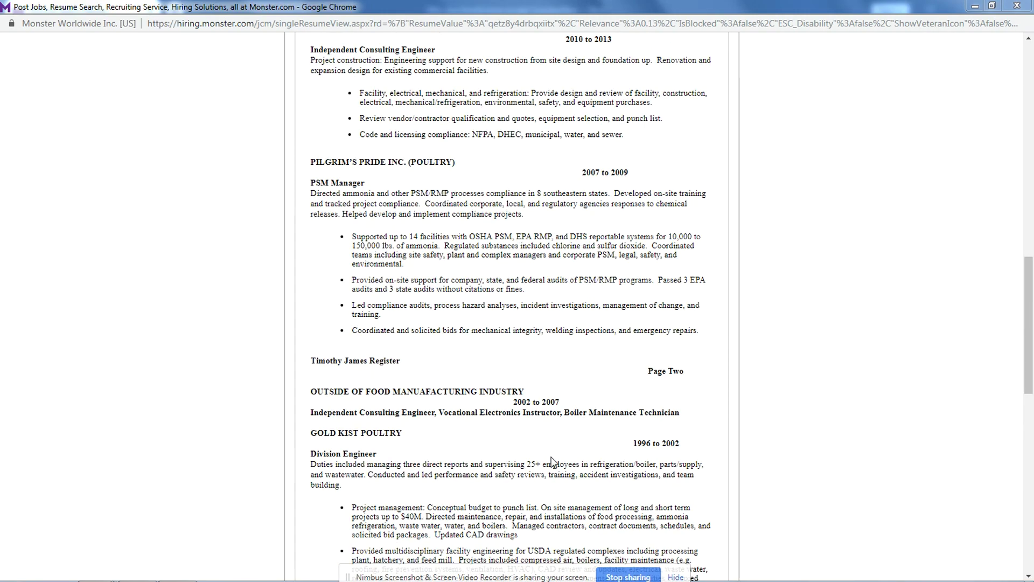
pyautogui.scroll(15, 550, 457)
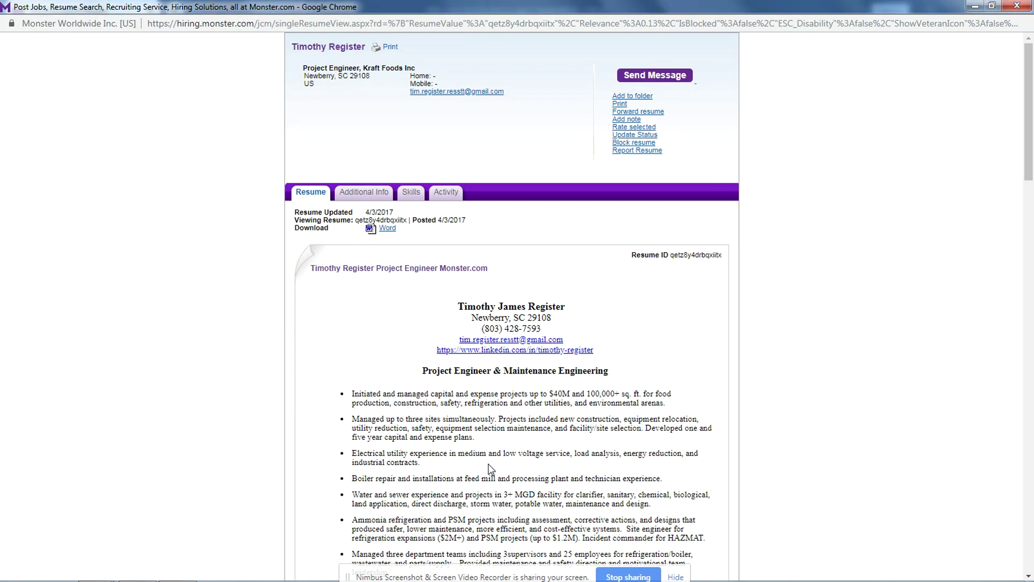
pyautogui.hotkey('ctrl', 'f')
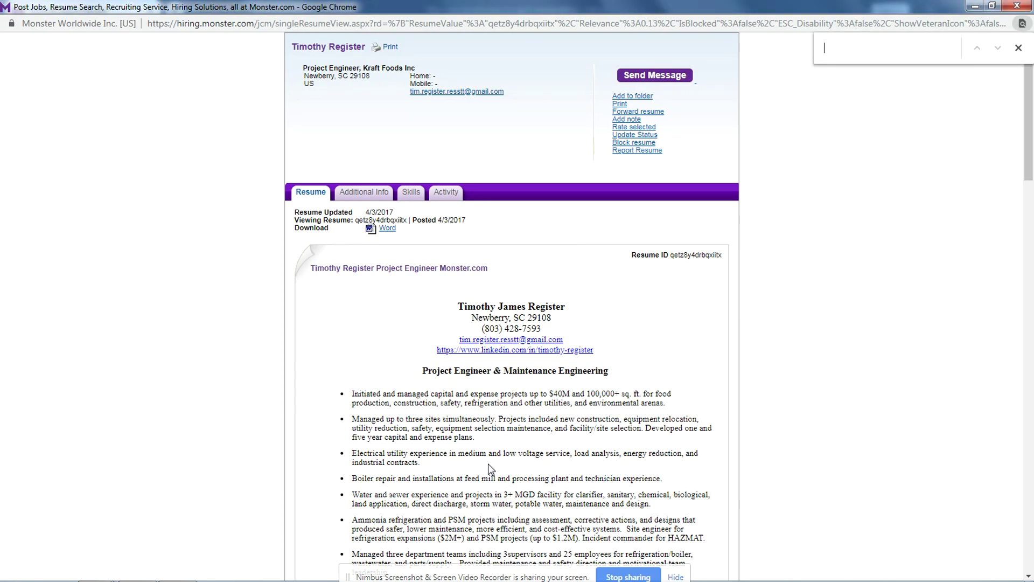
pyautogui.write('cad')
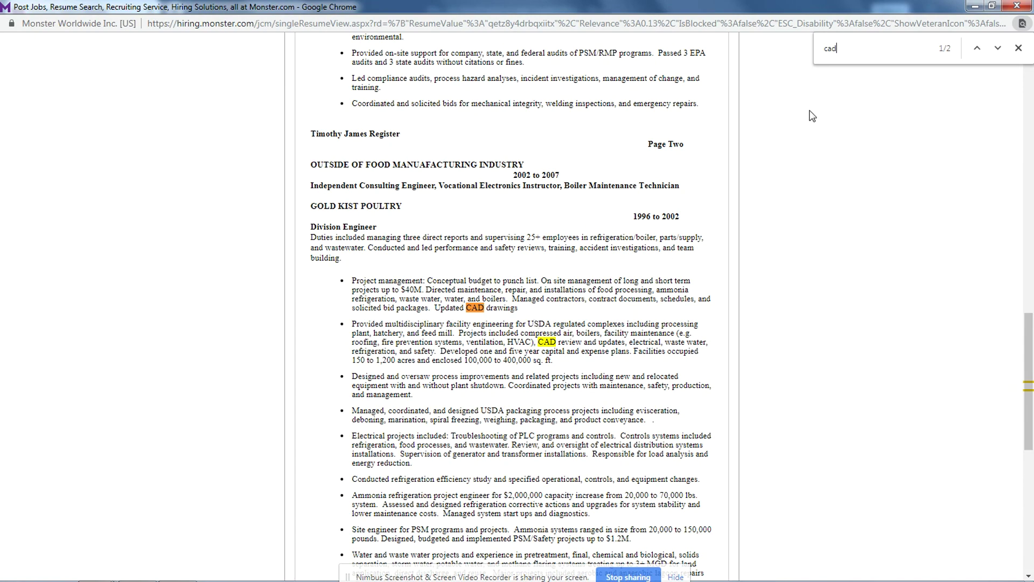
pyautogui.click(997, 54)
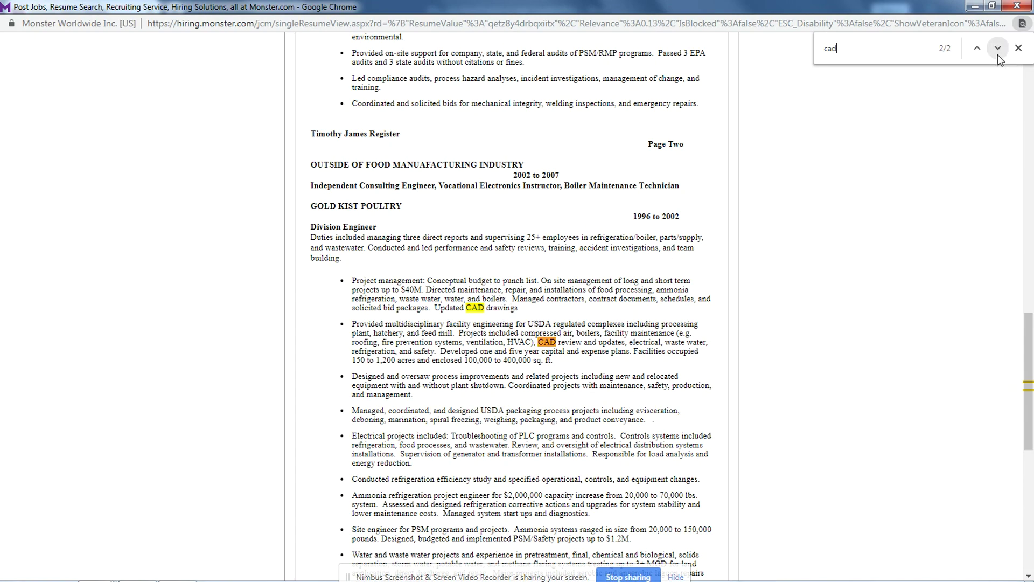
pyautogui.click(1019, 48)
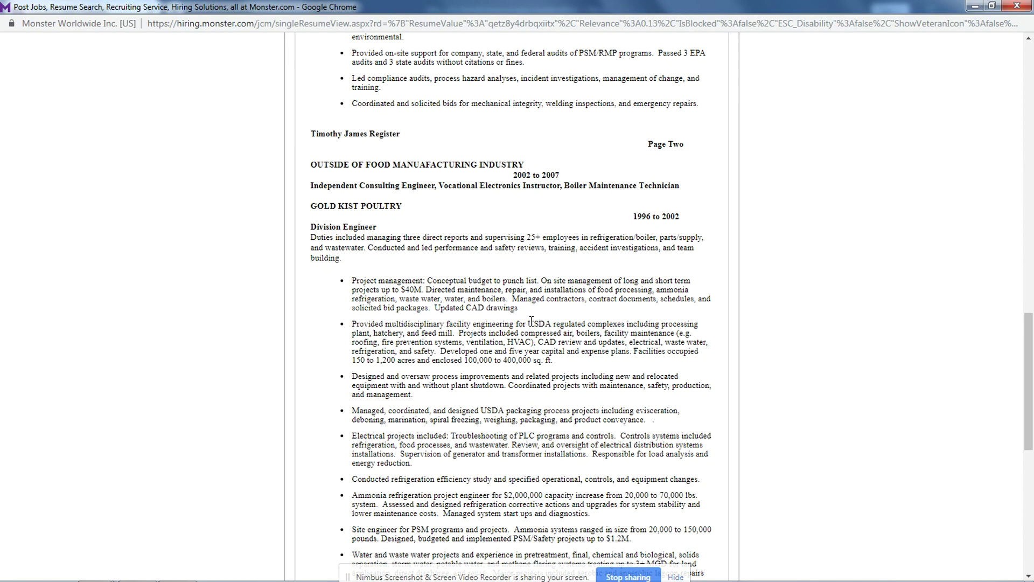
# Step: Search the resume for "cad" again, cycle through the matches in the Division Engineer duties, and close the resume
pyautogui.hotkey('ctrl', 'f')
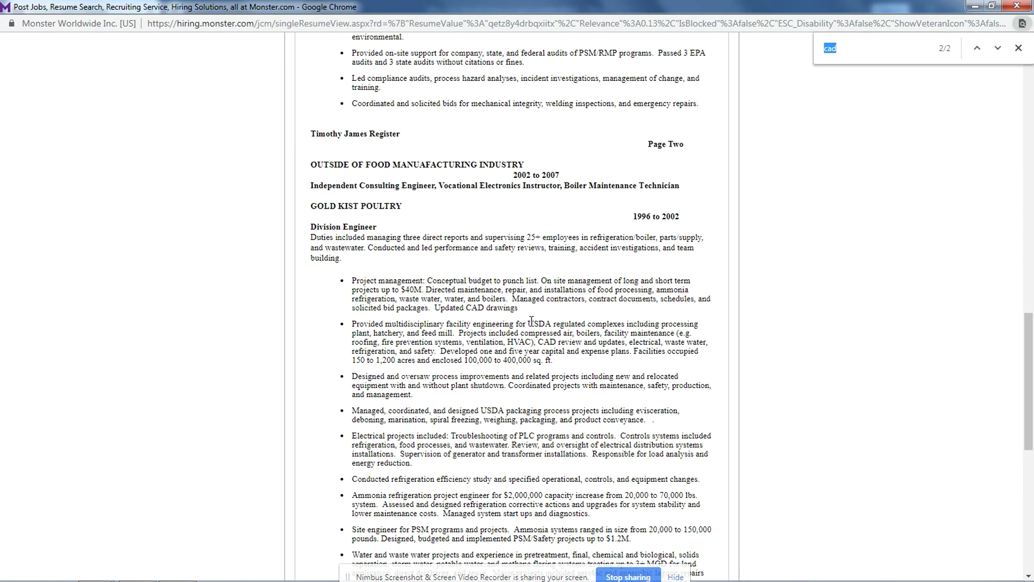
pyautogui.click(856, 48)
pyautogui.press('Return')
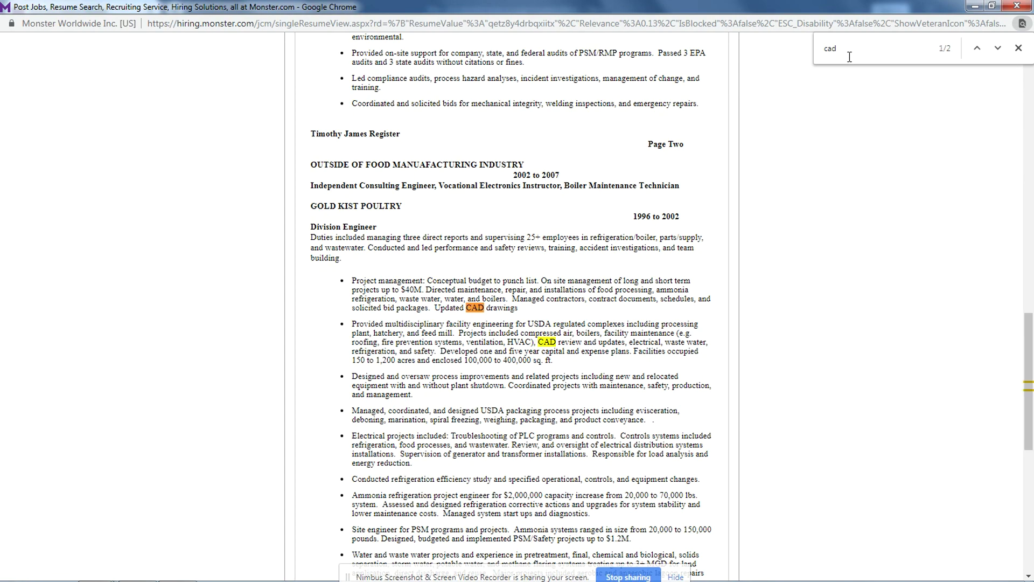
pyautogui.click(998, 49)
pyautogui.click(998, 49)
pyautogui.click(994, 48)
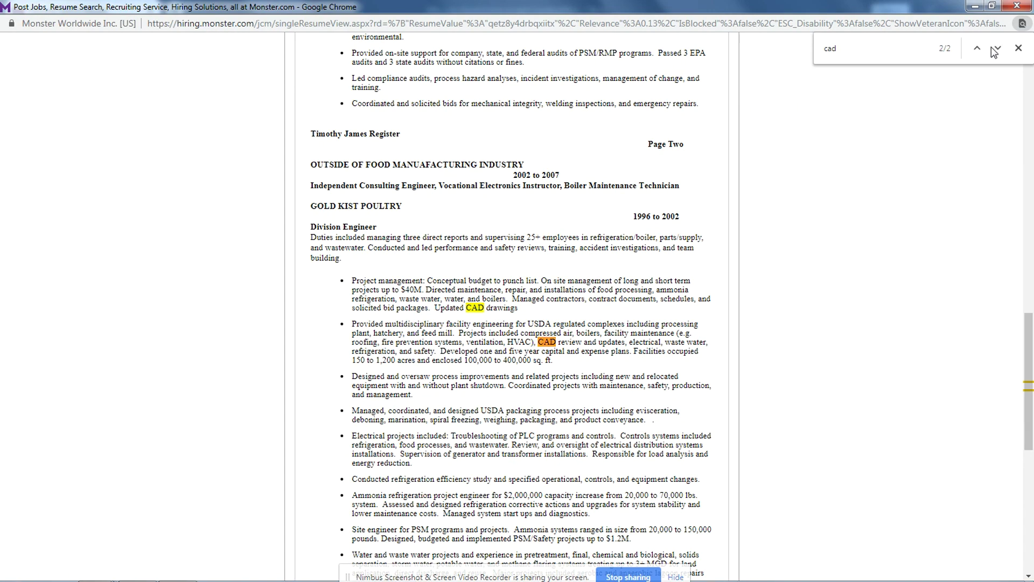
pyautogui.click(1019, 48)
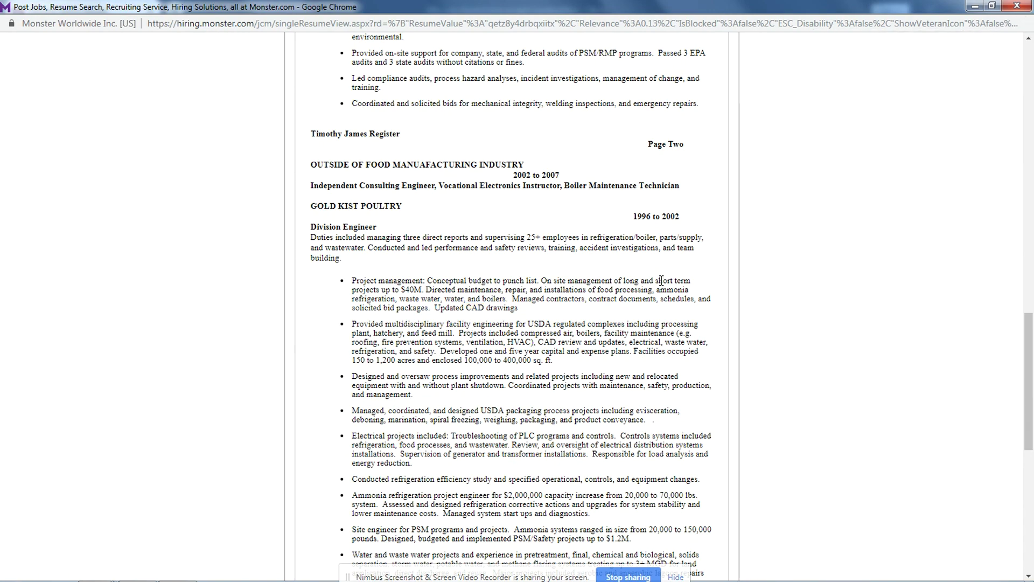
pyautogui.click(1016, 5)
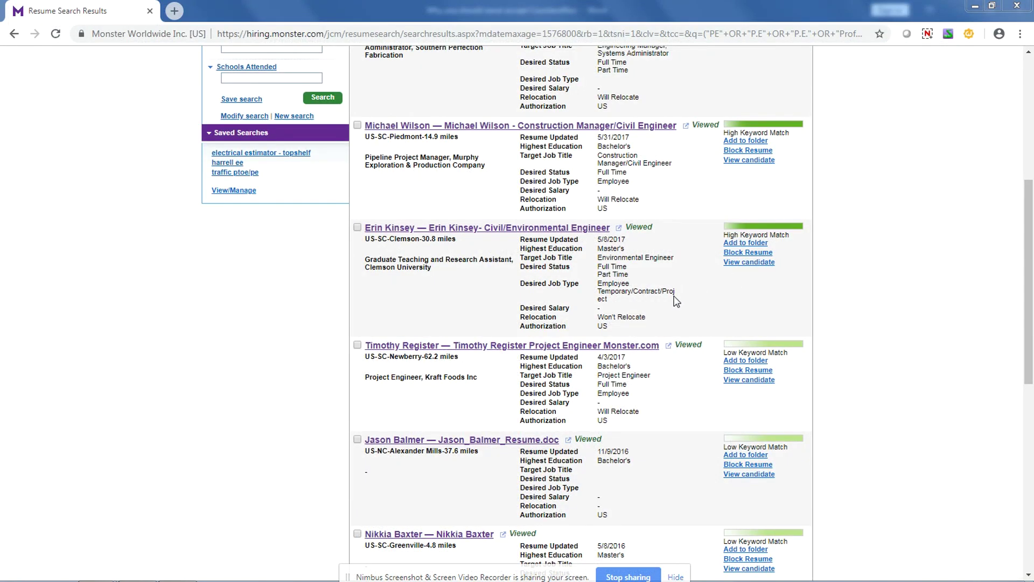
# Step: Modify the search to cover job seekers within 100 miles of ZIP code 29609 and rerun it
pyautogui.click(253, 117)
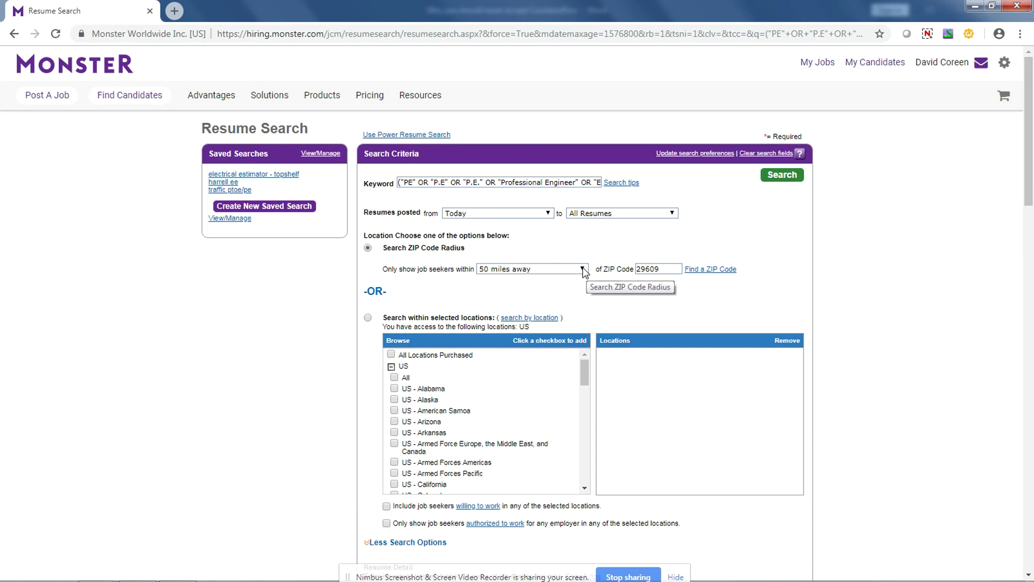
pyautogui.scroll(-3, 448, 431)
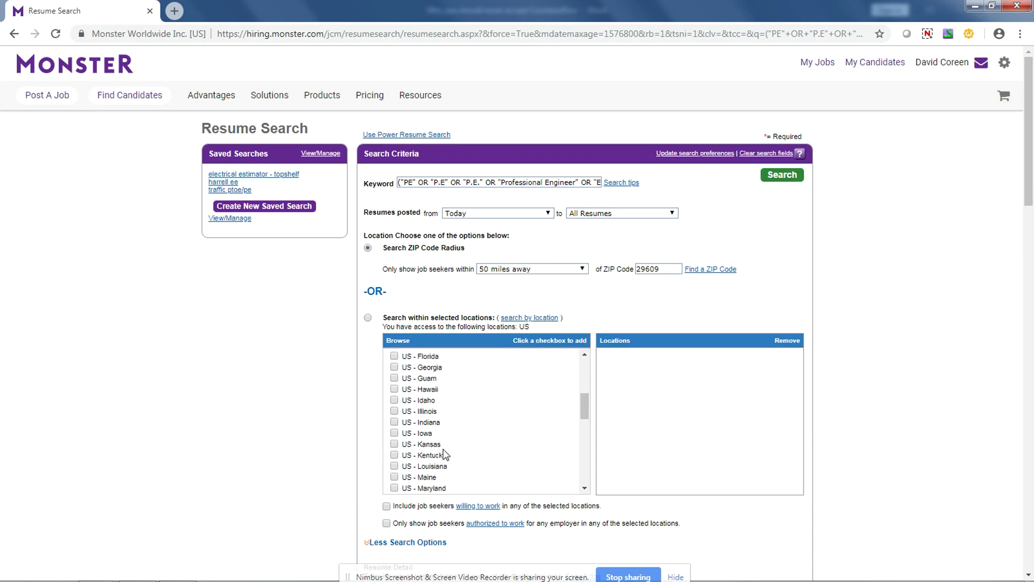
pyautogui.click(525, 268)
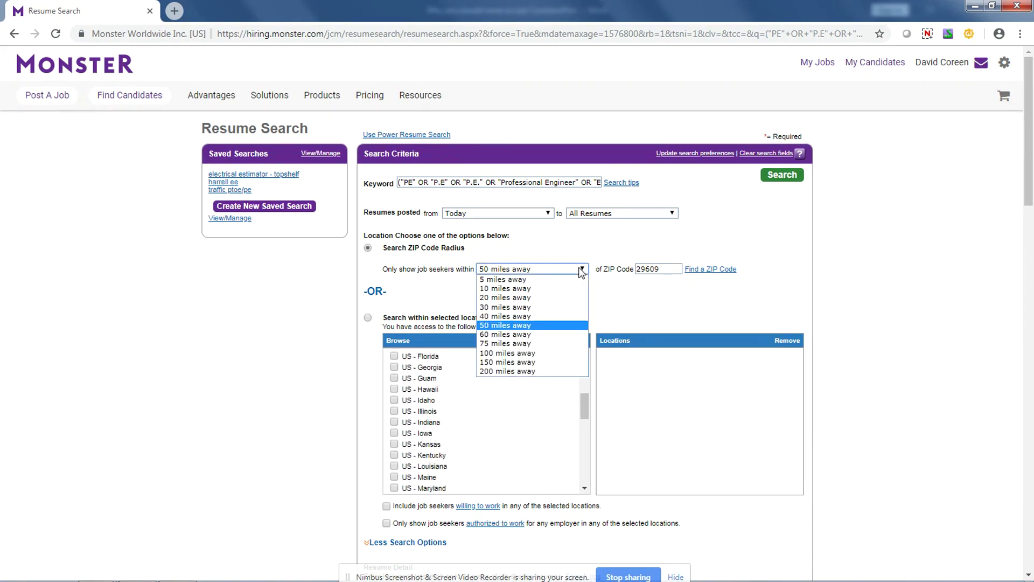
pyautogui.click(505, 353)
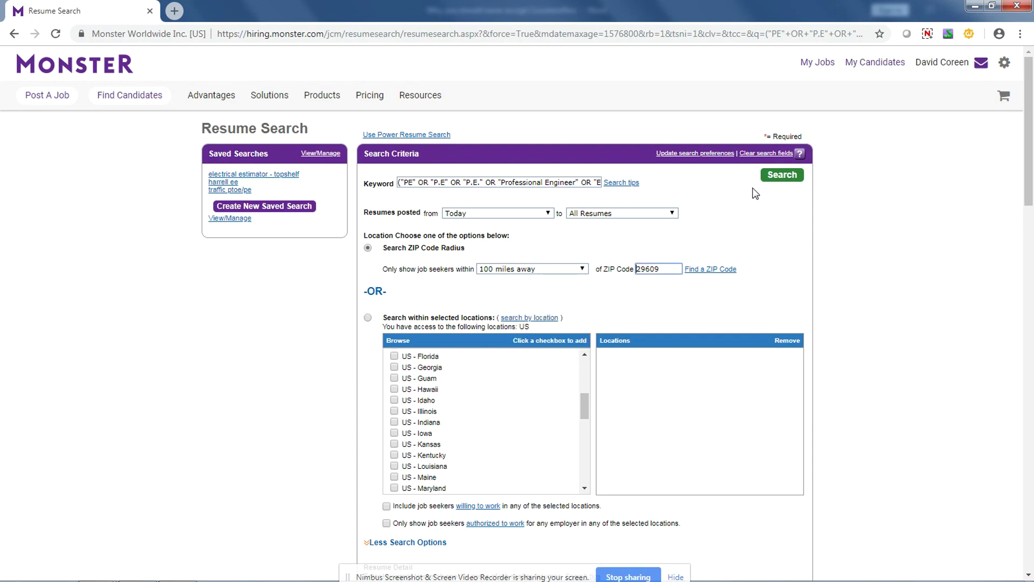
pyautogui.click(787, 175)
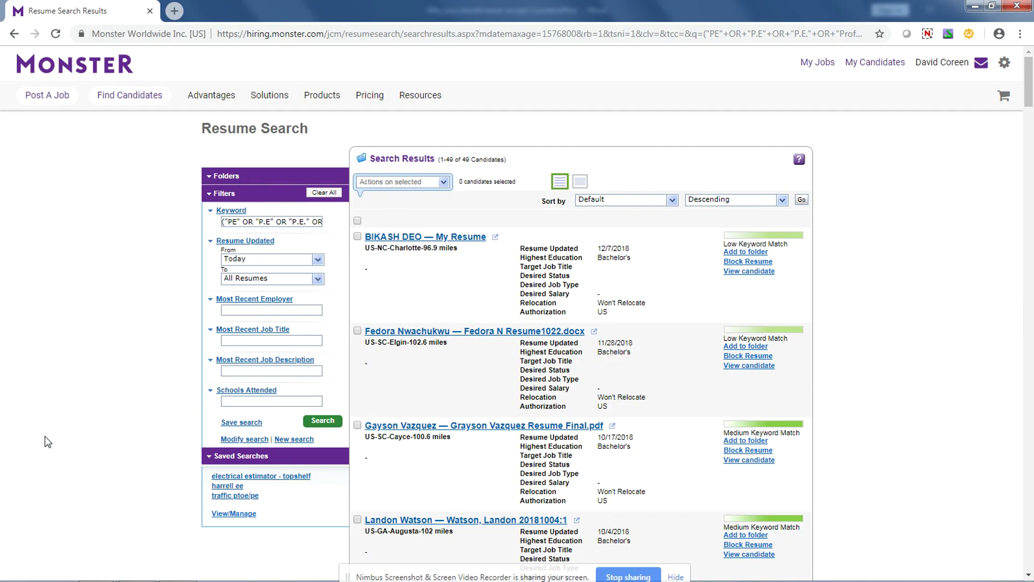
# Step: Look over the first candidates in the 100-mile results, checking their locations, resume dates and keyword match, and return near the start
pyautogui.scroll(-1, 75, 418)
pyautogui.scroll(-1, 81, 420)
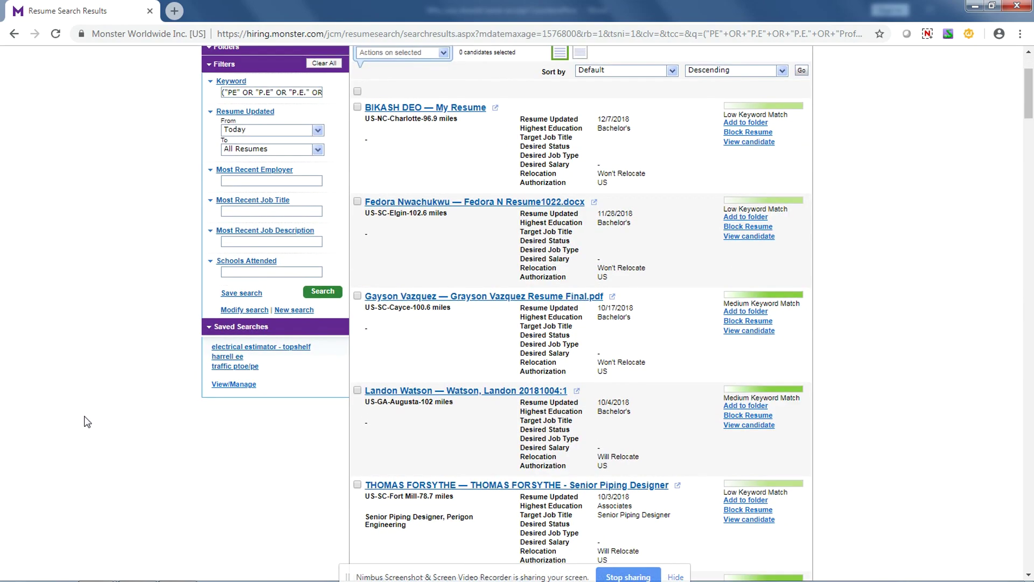
pyautogui.scroll(-3, 87, 415)
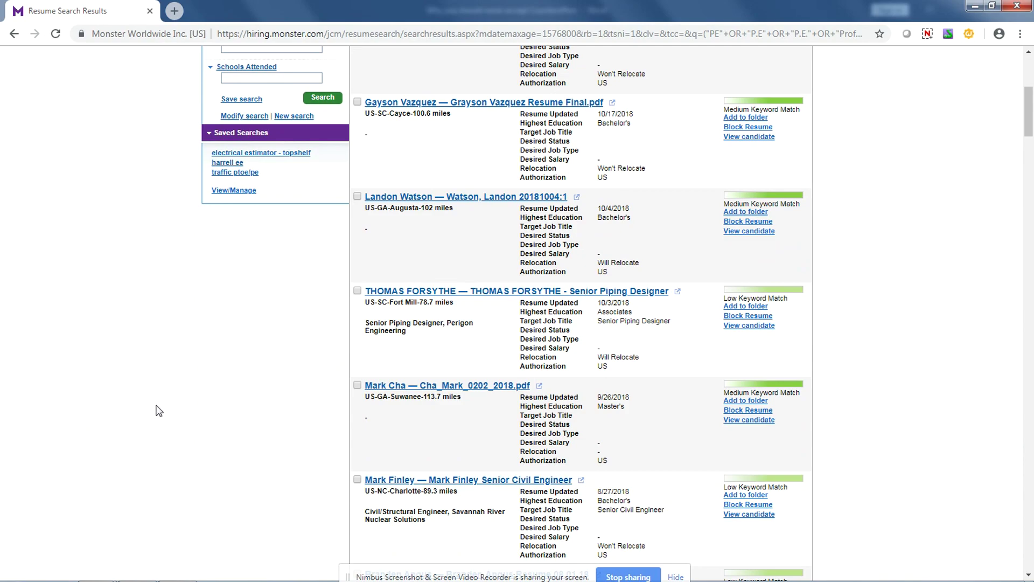
pyautogui.scroll(-2, 196, 409)
pyautogui.scroll(1, 209, 404)
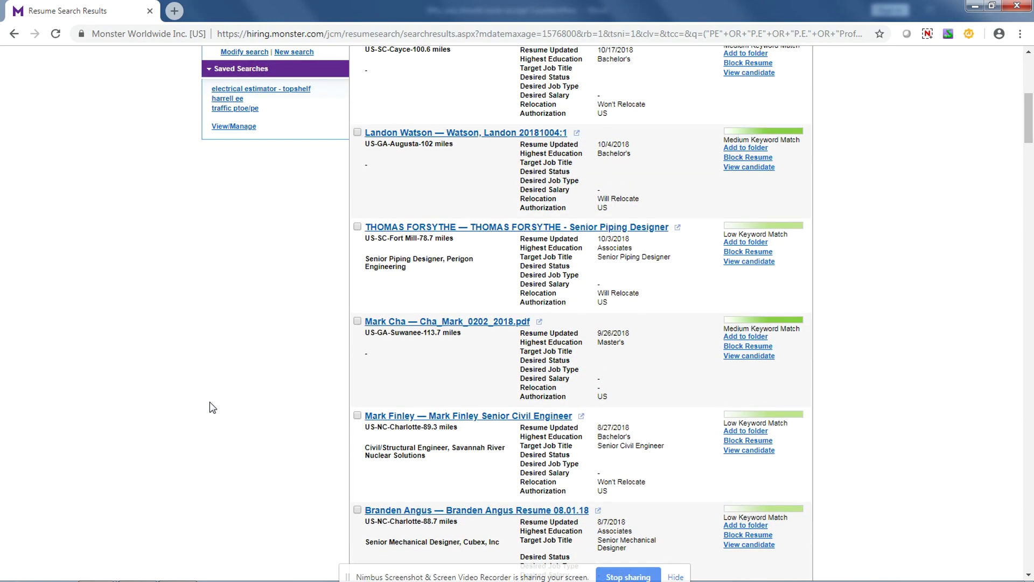
pyautogui.scroll(1, 211, 407)
pyautogui.scroll(3, 212, 407)
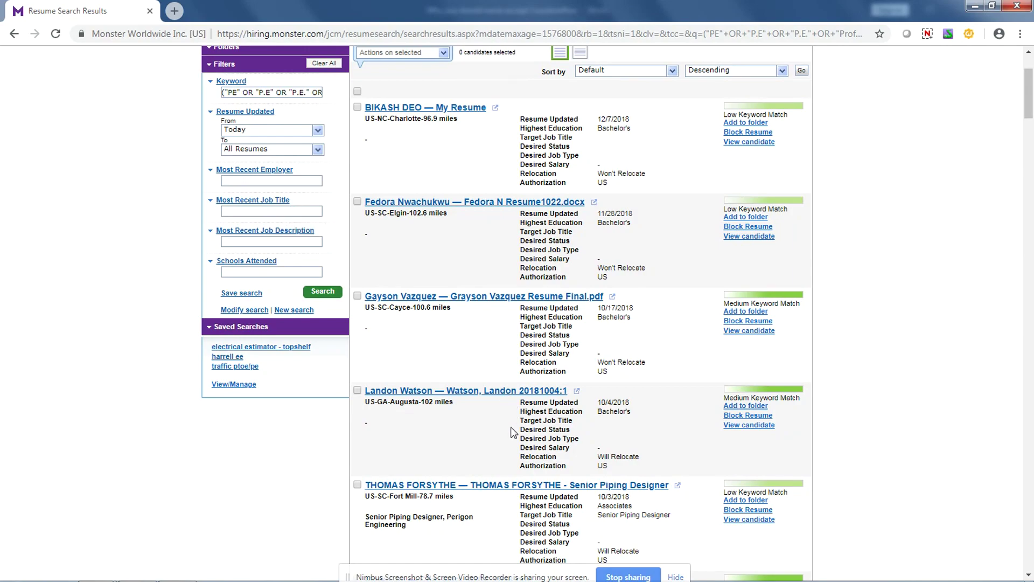
# Step: Examine the candidate list down to the resumes updated in August 2017, comparing distance, job title, education, relocation and keyword match
pyautogui.scroll(-2, 515, 425)
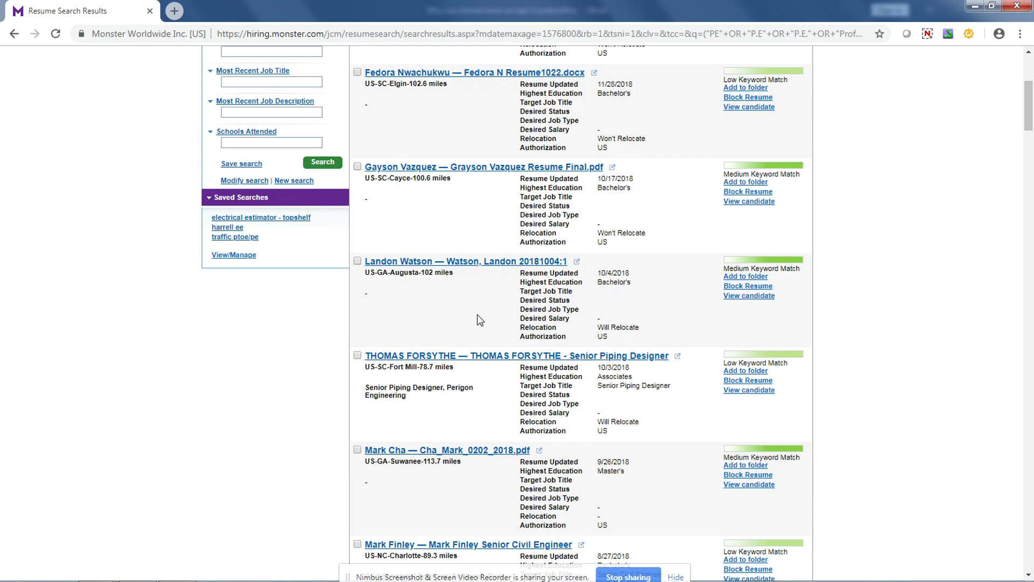
pyautogui.scroll(-2, 477, 315)
pyautogui.scroll(-1, 479, 312)
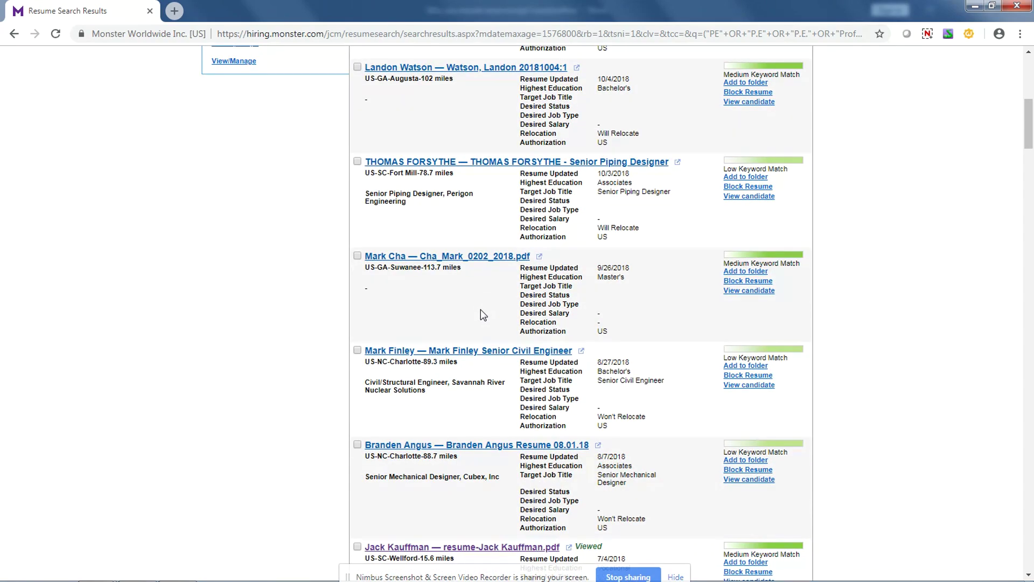
pyautogui.scroll(-2, 481, 311)
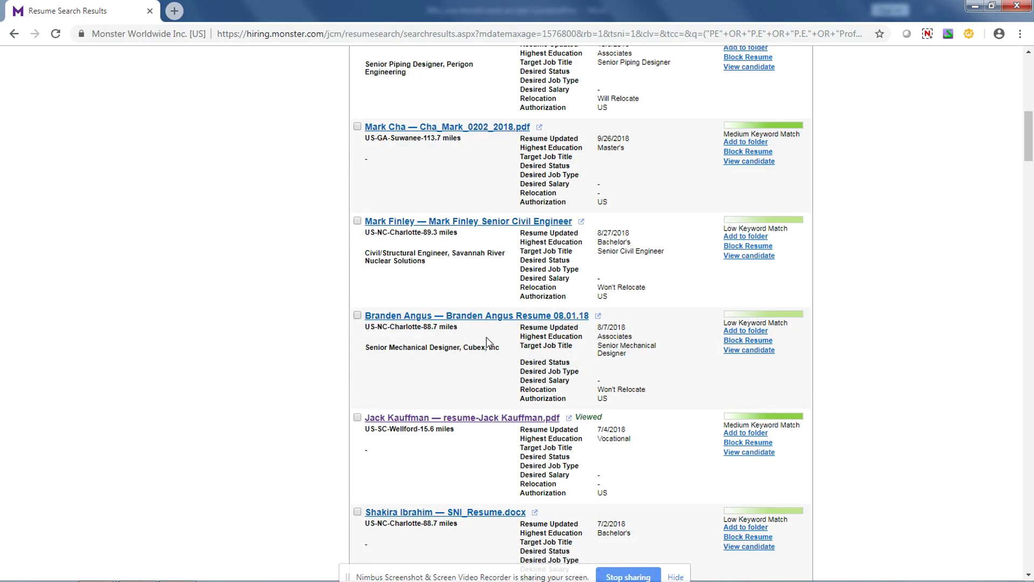
pyautogui.scroll(-3, 487, 339)
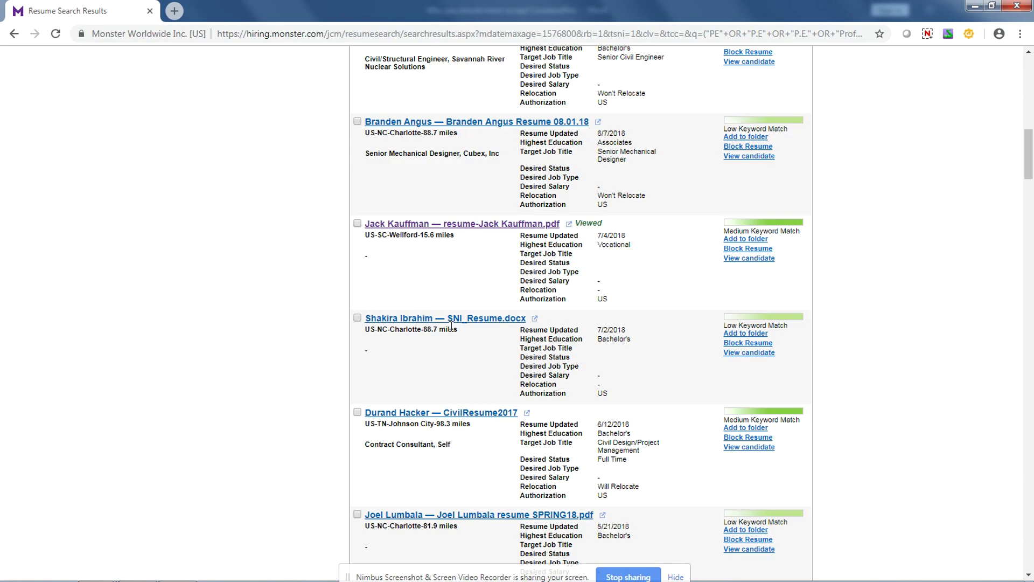
pyautogui.scroll(-2, 452, 327)
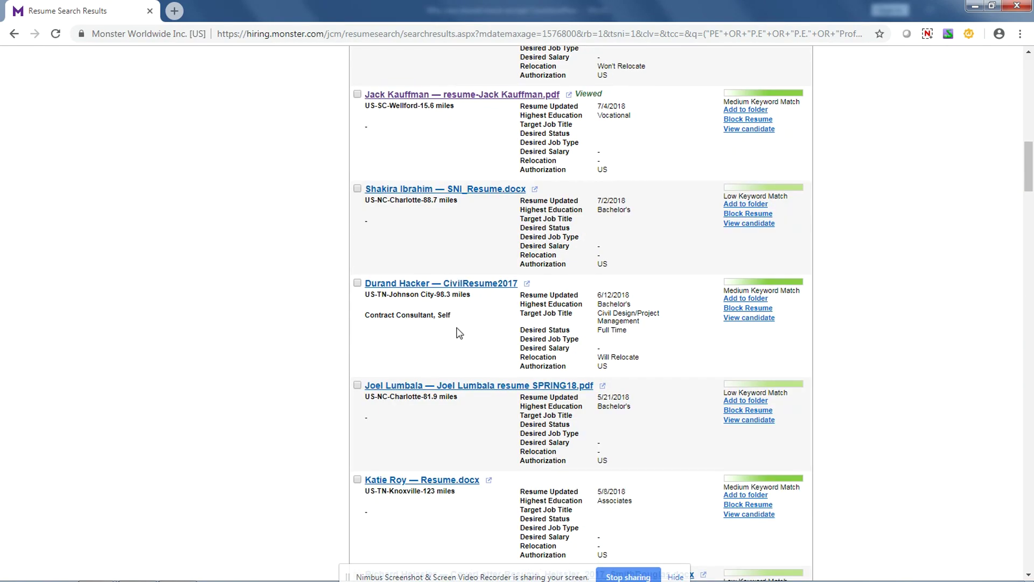
pyautogui.scroll(-3, 477, 410)
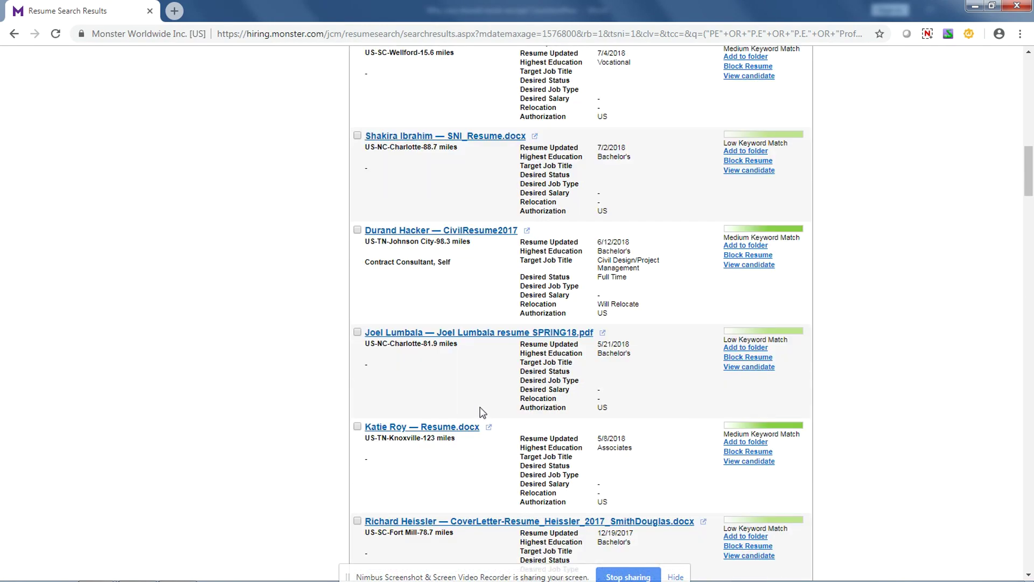
pyautogui.scroll(-1, 476, 410)
pyautogui.scroll(-2, 461, 408)
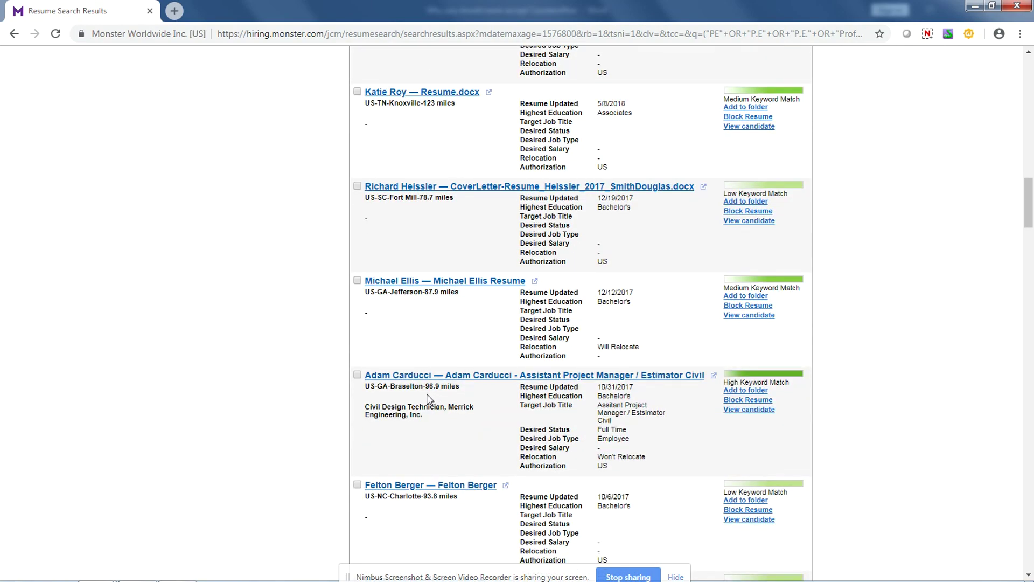
pyautogui.scroll(-2, 431, 395)
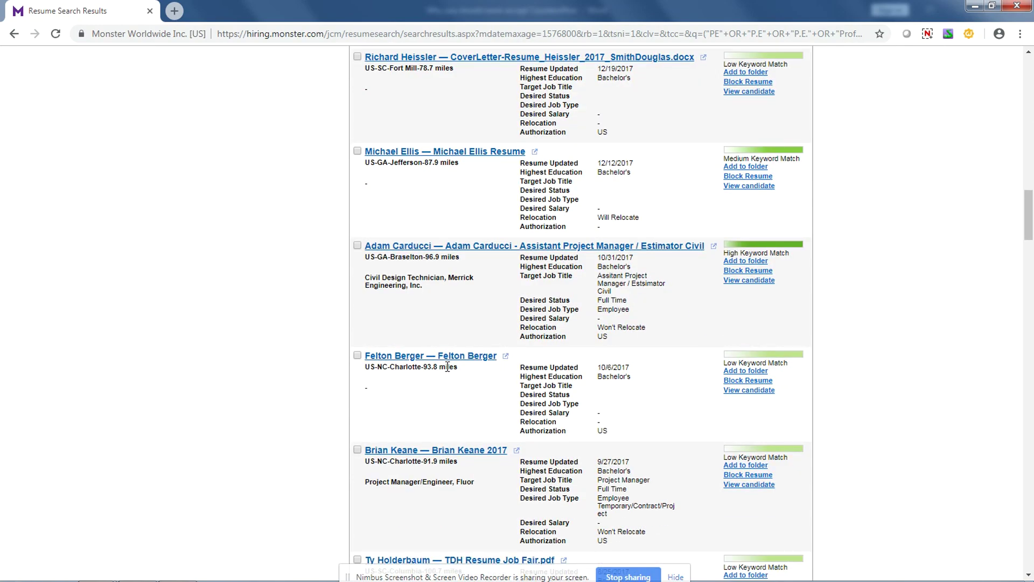
pyautogui.scroll(-2, 447, 367)
pyautogui.scroll(-1, 472, 415)
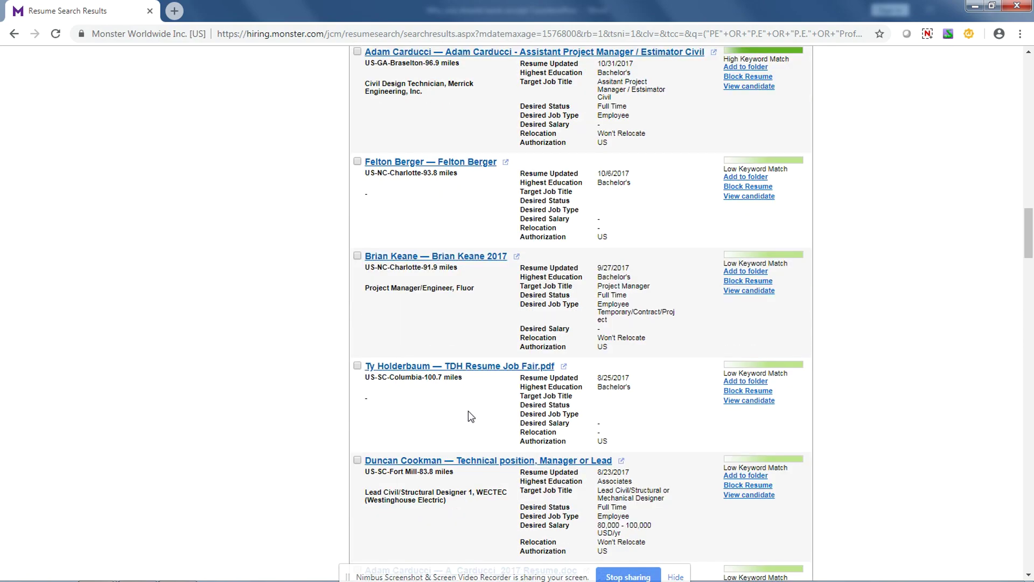
# Step: Return to the start of the results and reopen the search criteria for modification
pyautogui.scroll(12, 330, 215)
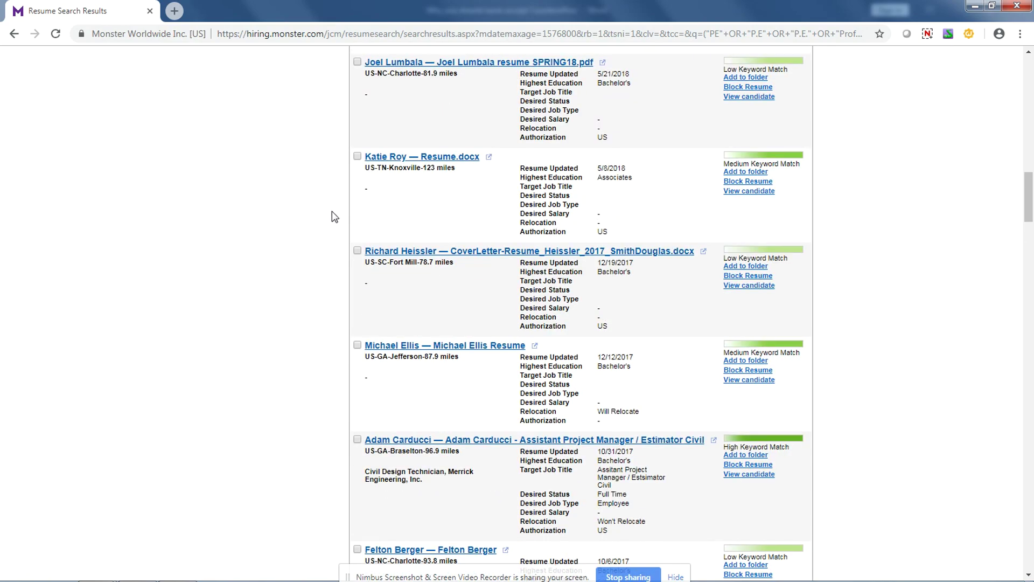
pyautogui.scroll(11, 326, 221)
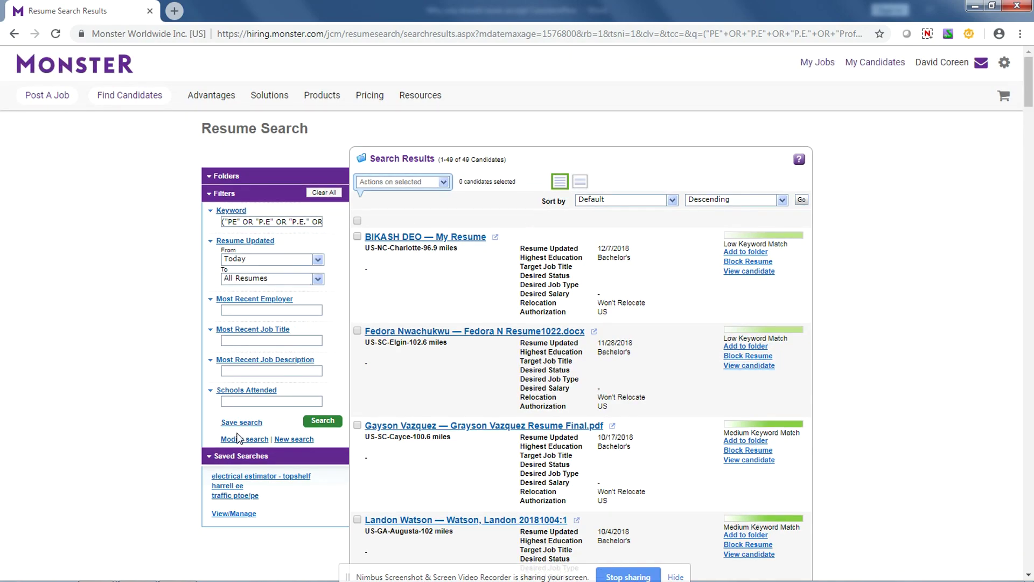
pyautogui.click(235, 440)
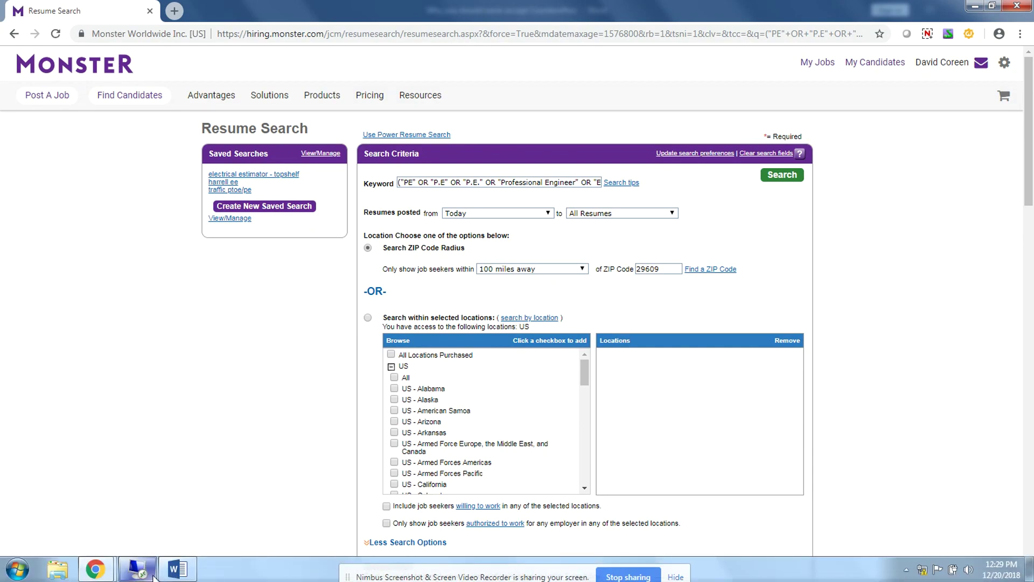
# Step: Switch to the Word document and review the Boolean strings and the Greenville position's requirements up to the title
pyautogui.click(178, 575)
pyautogui.click(455, 392)
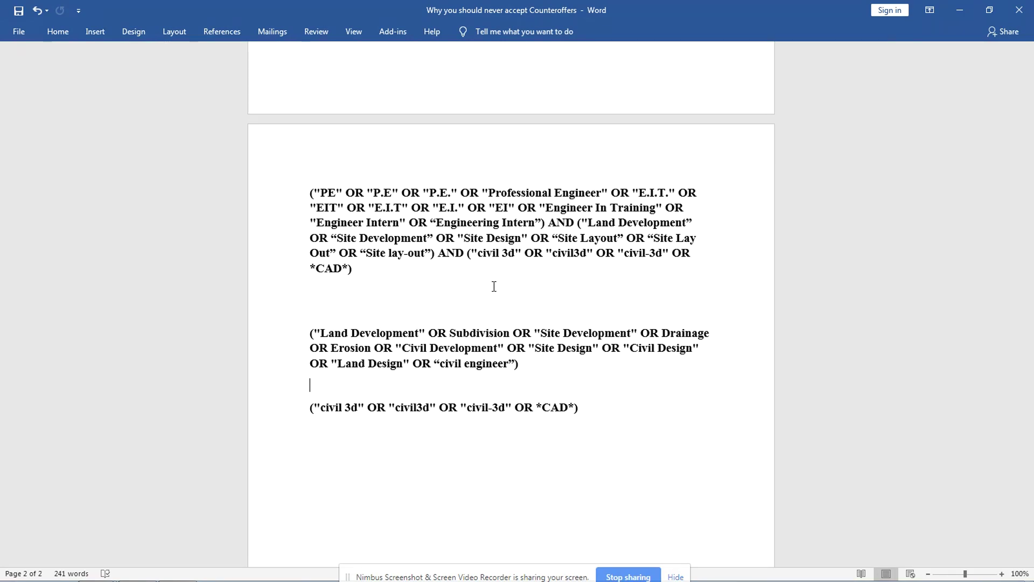
pyautogui.scroll(6, 503, 291)
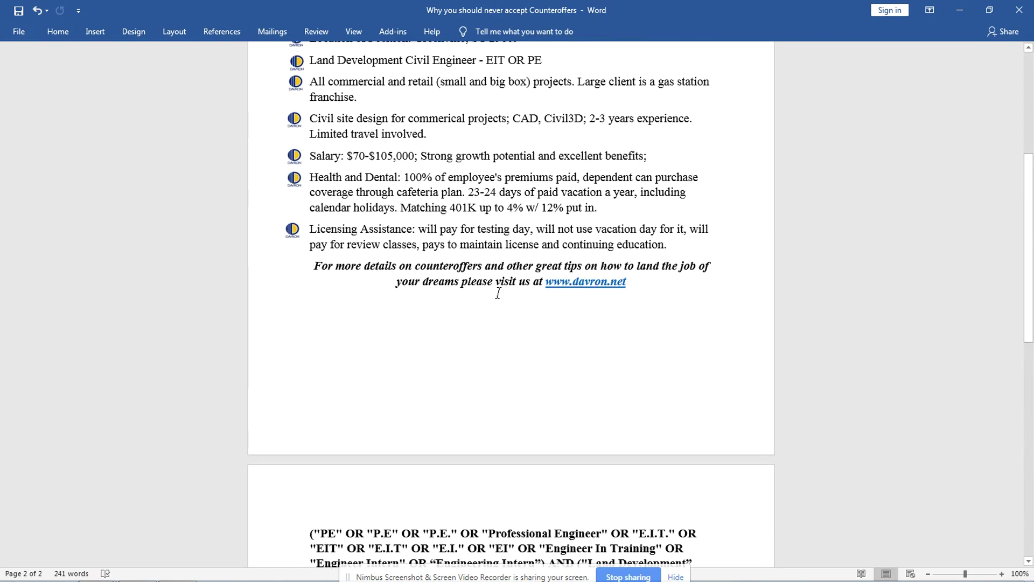
pyautogui.scroll(3, 514, 294)
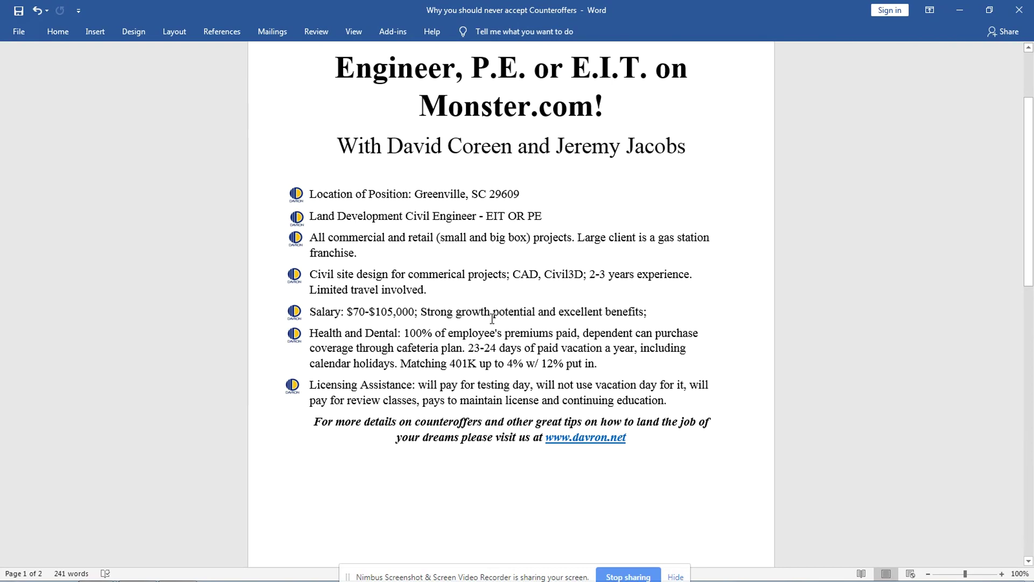
pyautogui.scroll(4, 485, 317)
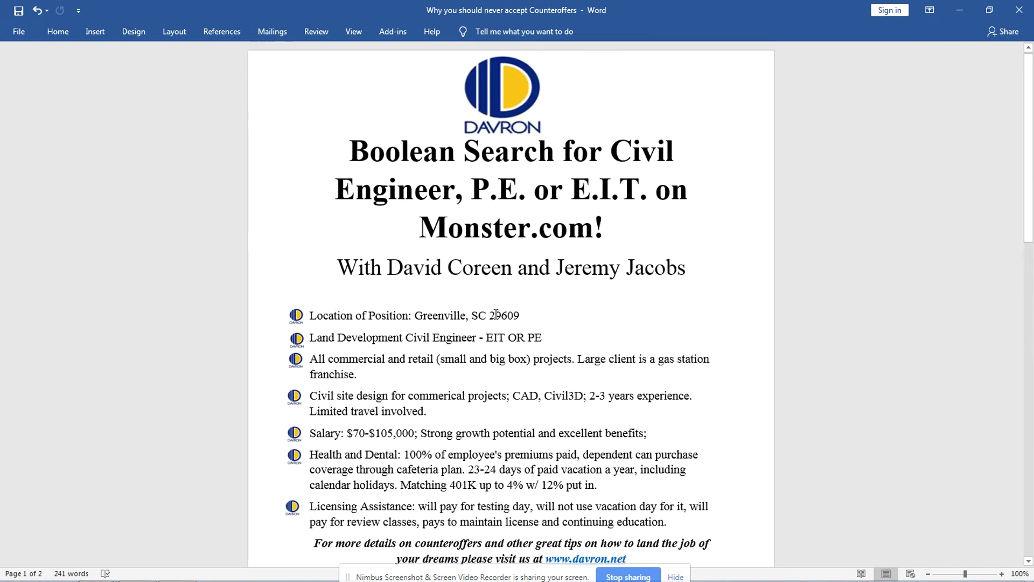